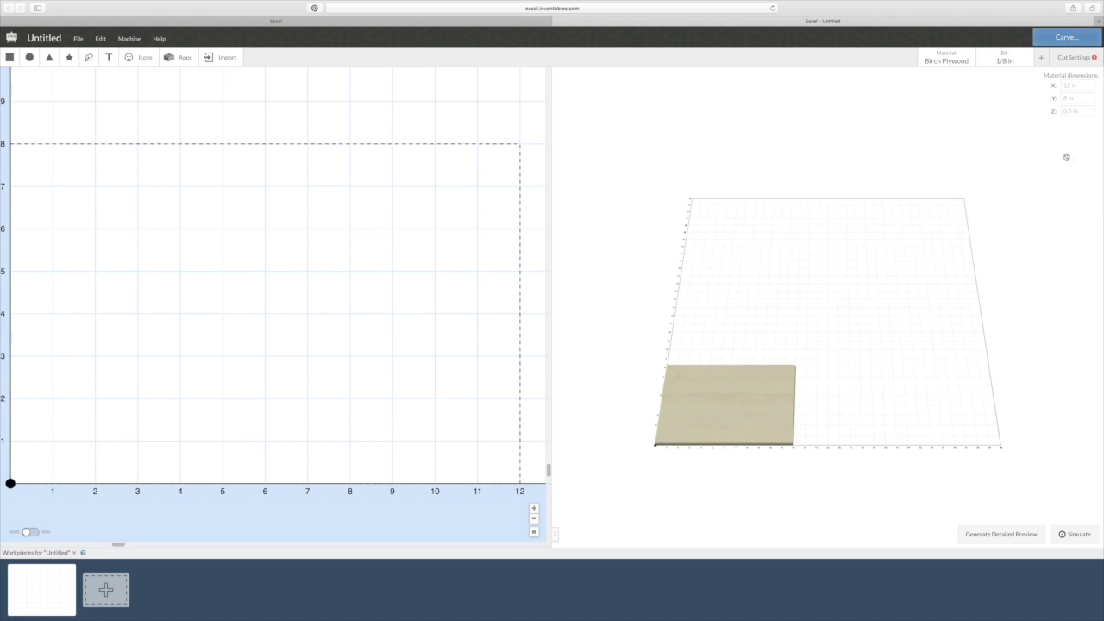
Size the birch plywood stock to 0.245 in thick and 20 × 30 in, then open the App Library
click(1078, 112)
triple_click(1077, 111)
text(.245)
click(1071, 86)
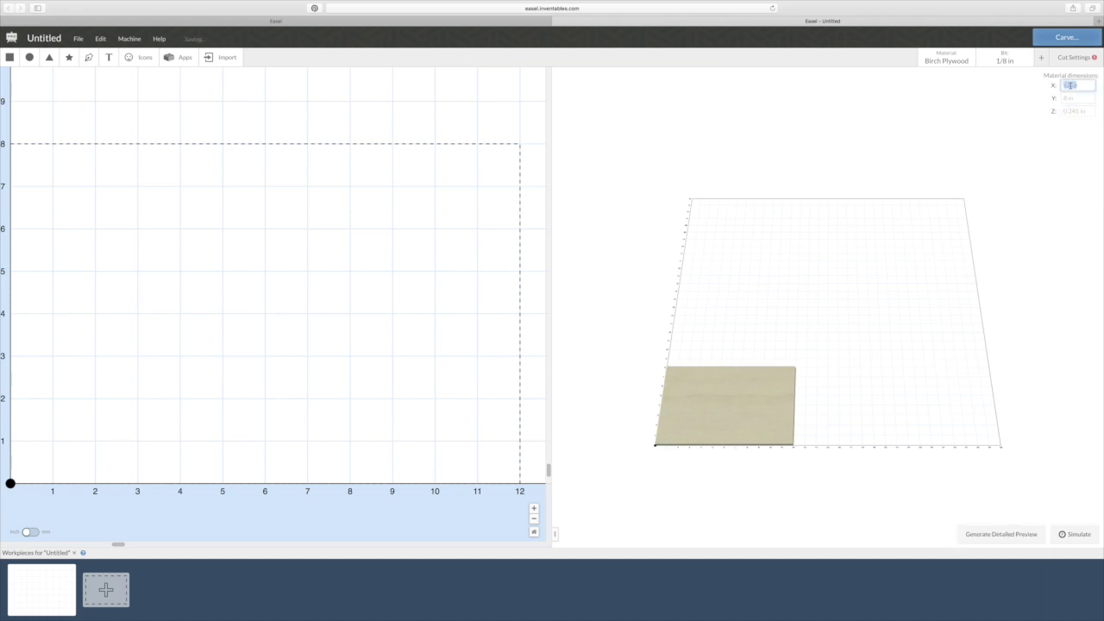
text(20)
key(Tab)
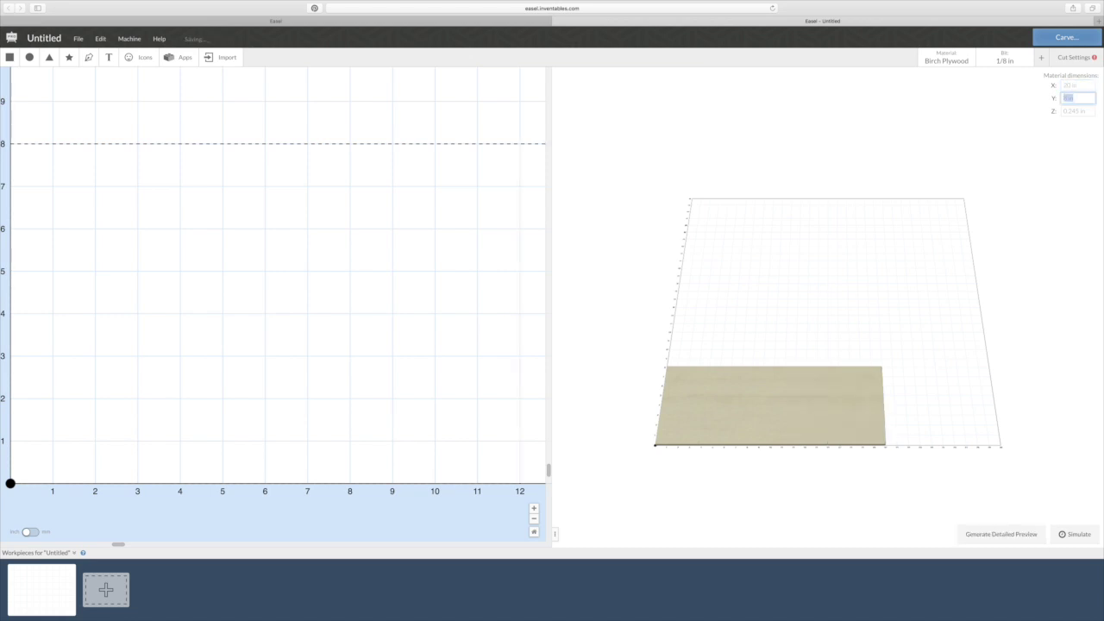
text(8)
key(Tab)
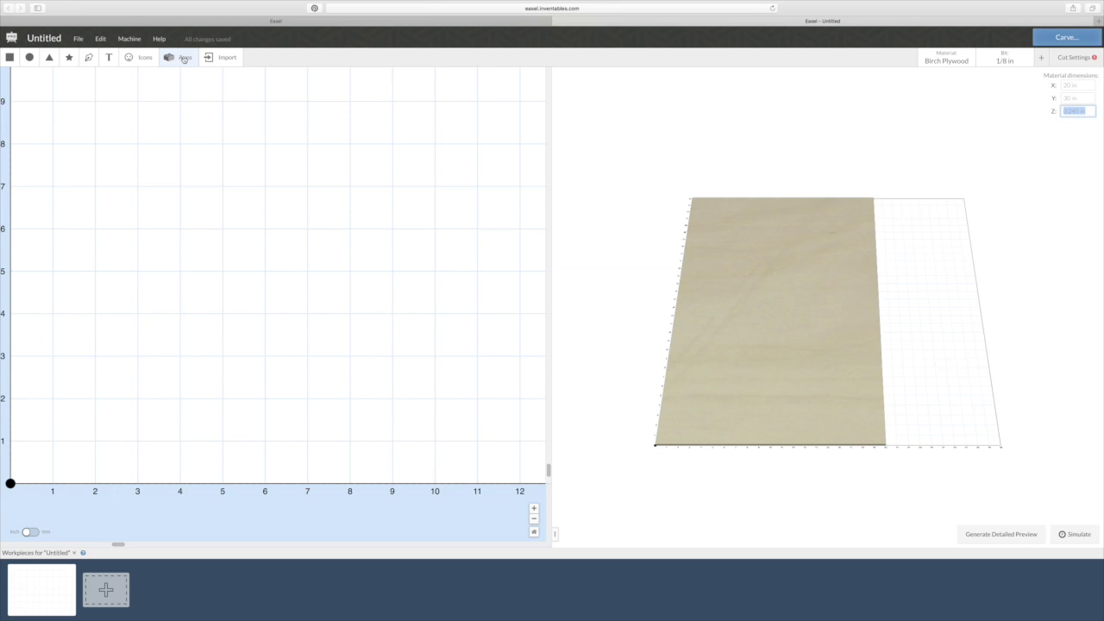
click(184, 58)
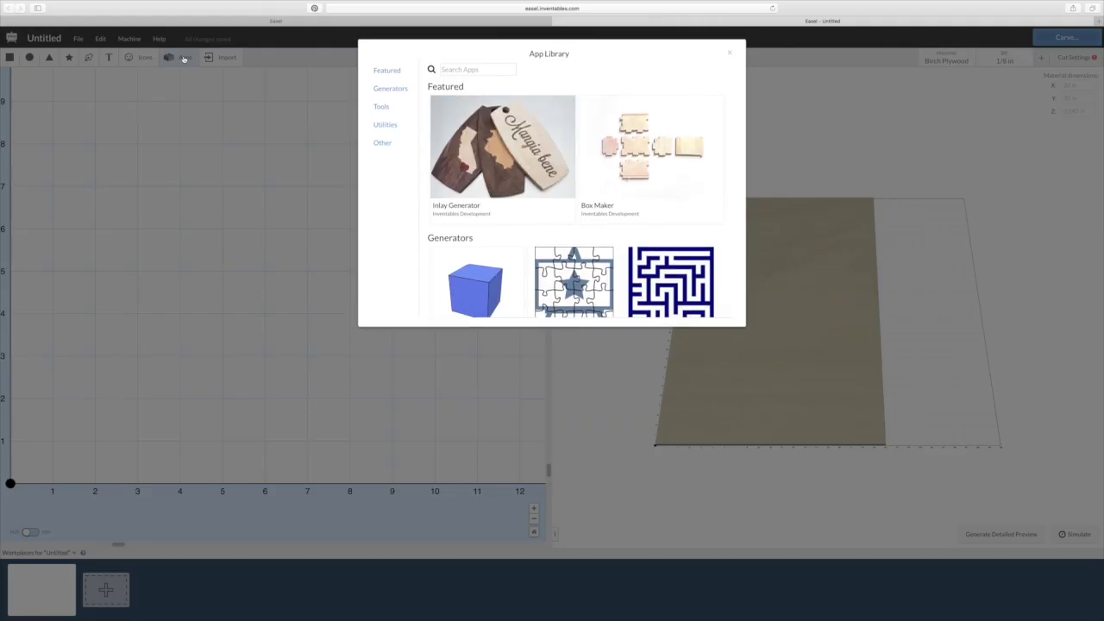
In Box Maker, set width 11.25, height 11.25, depth 3.25 in and include a top panel
click(638, 147)
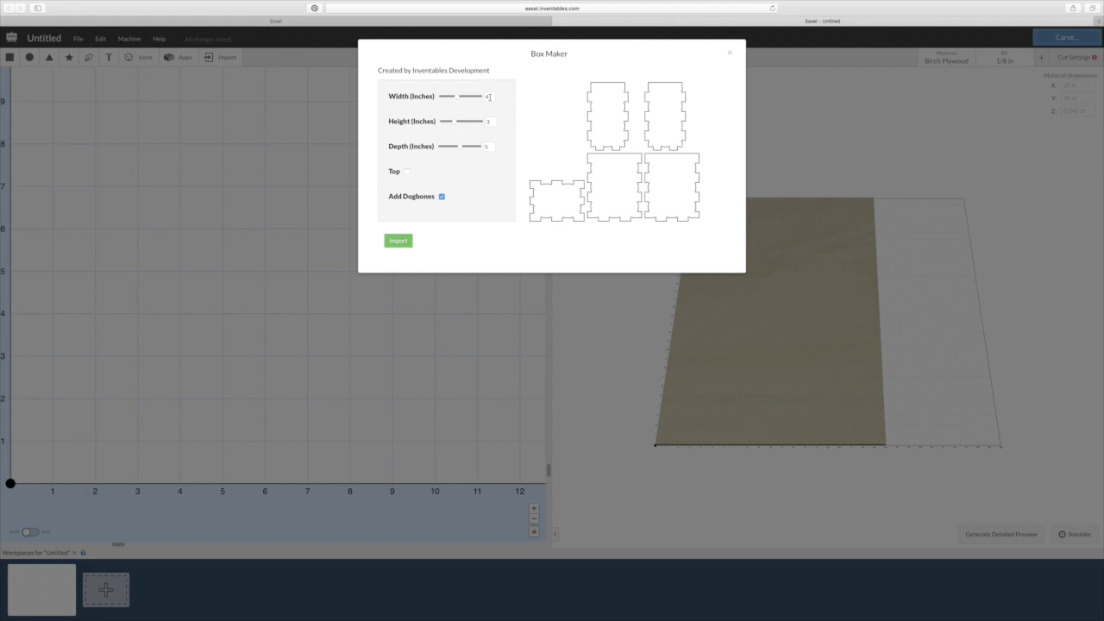
click(488, 97)
key(BackSpace)
text(1.25)
key(Tab)
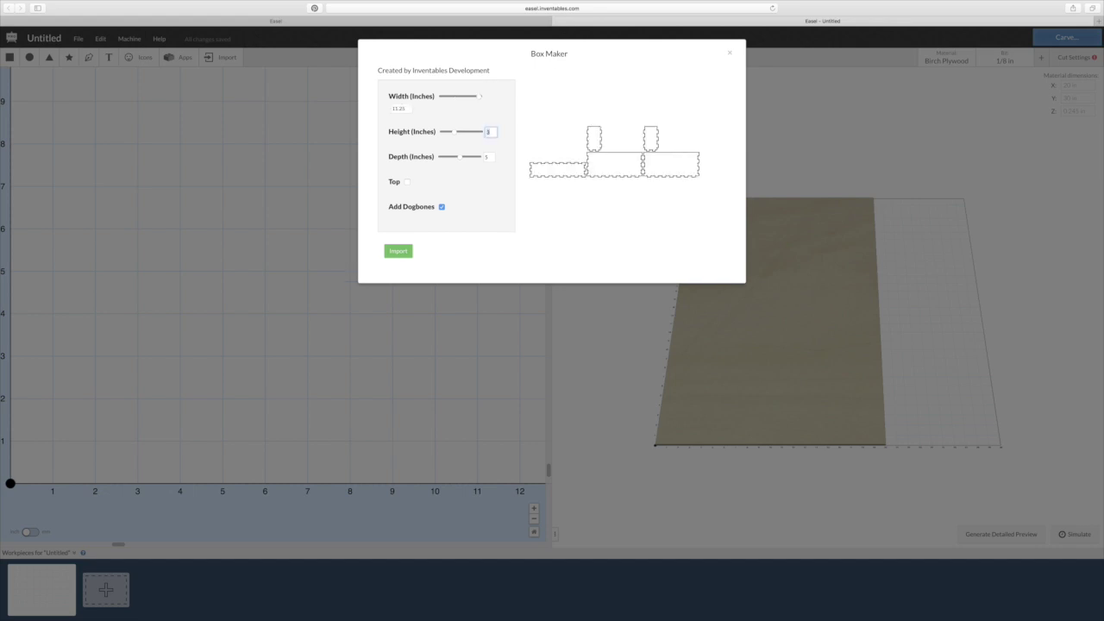
text(11)
key(Tab)
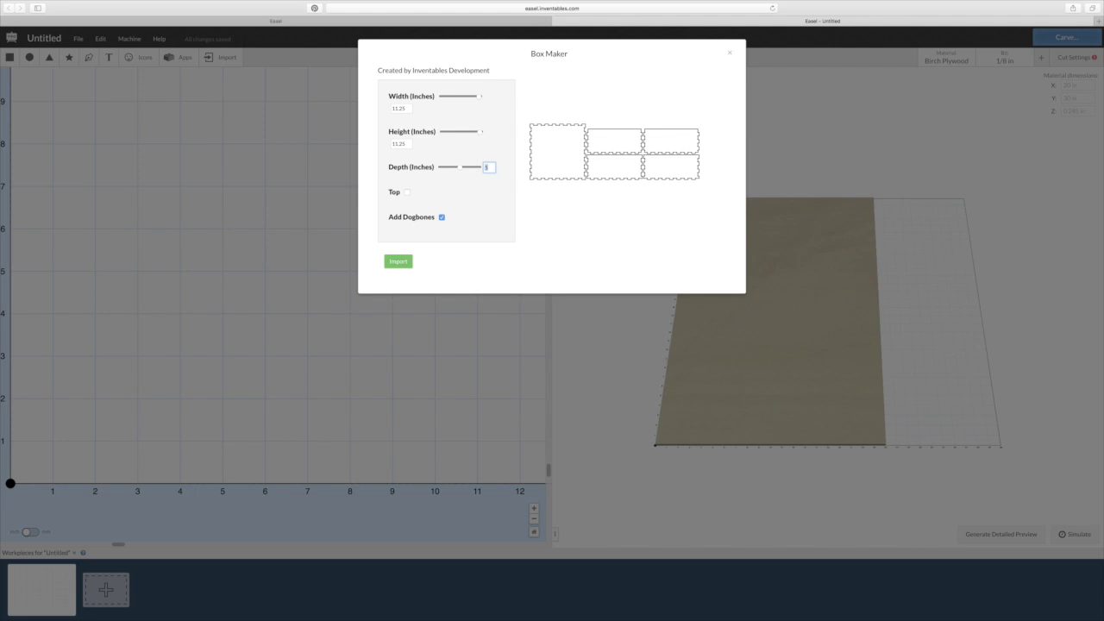
text(.25)
key(super+l)
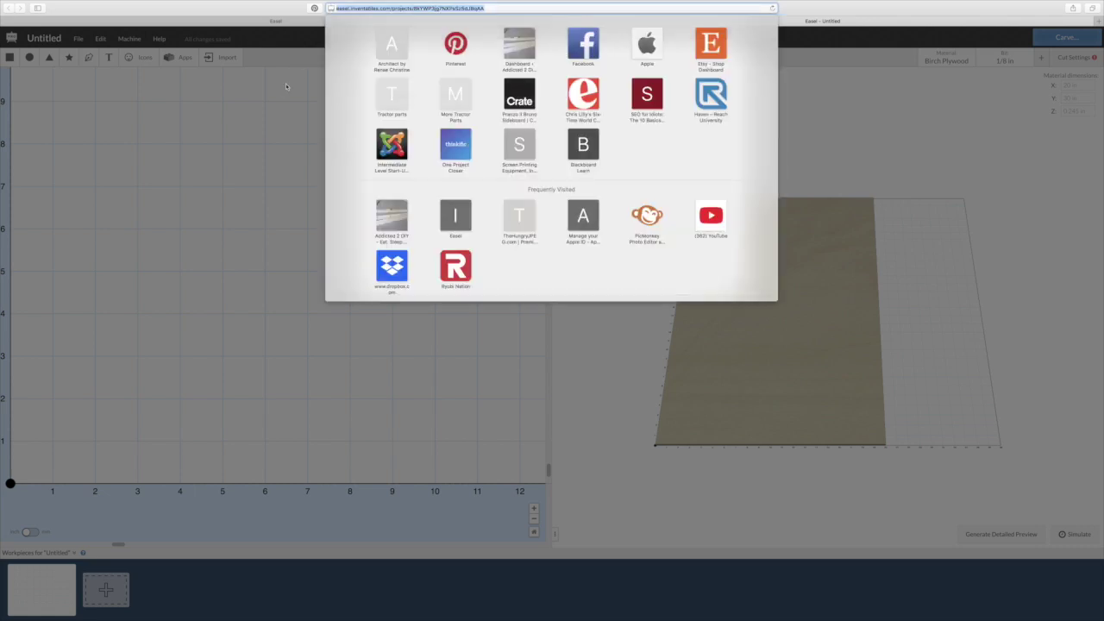
click(287, 86)
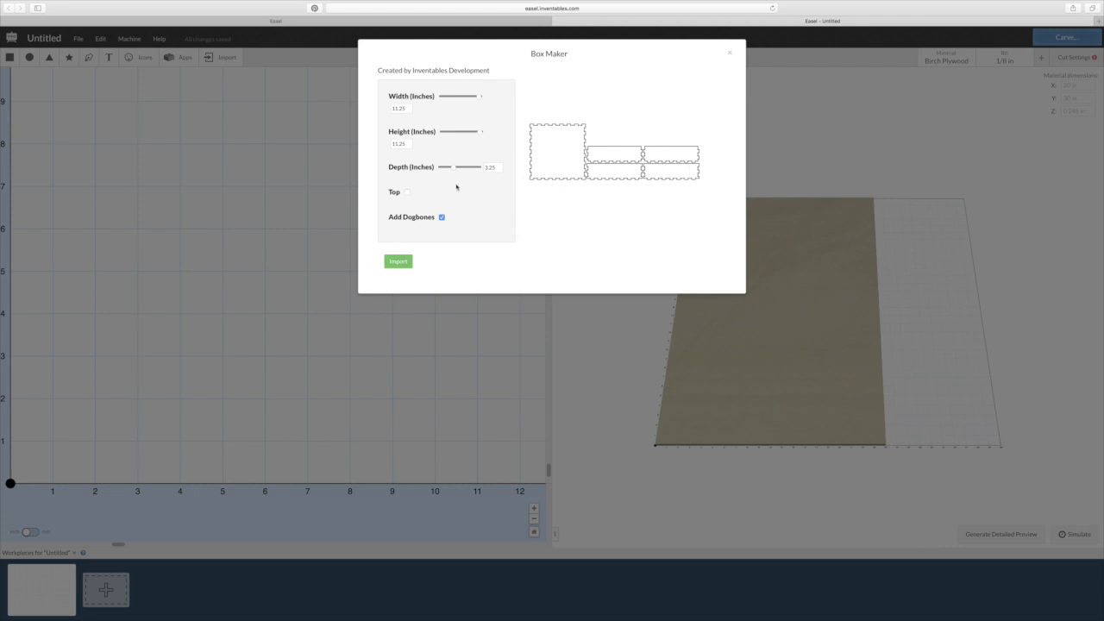
click(407, 194)
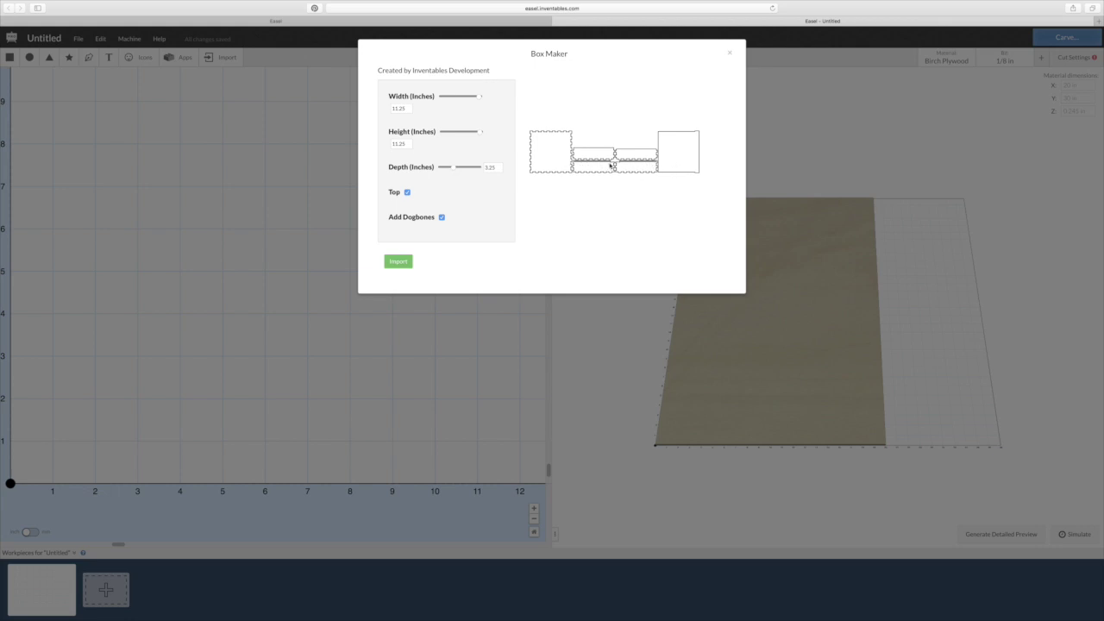
Import the generated box pieces into the design and zoom out to see them all
click(397, 261)
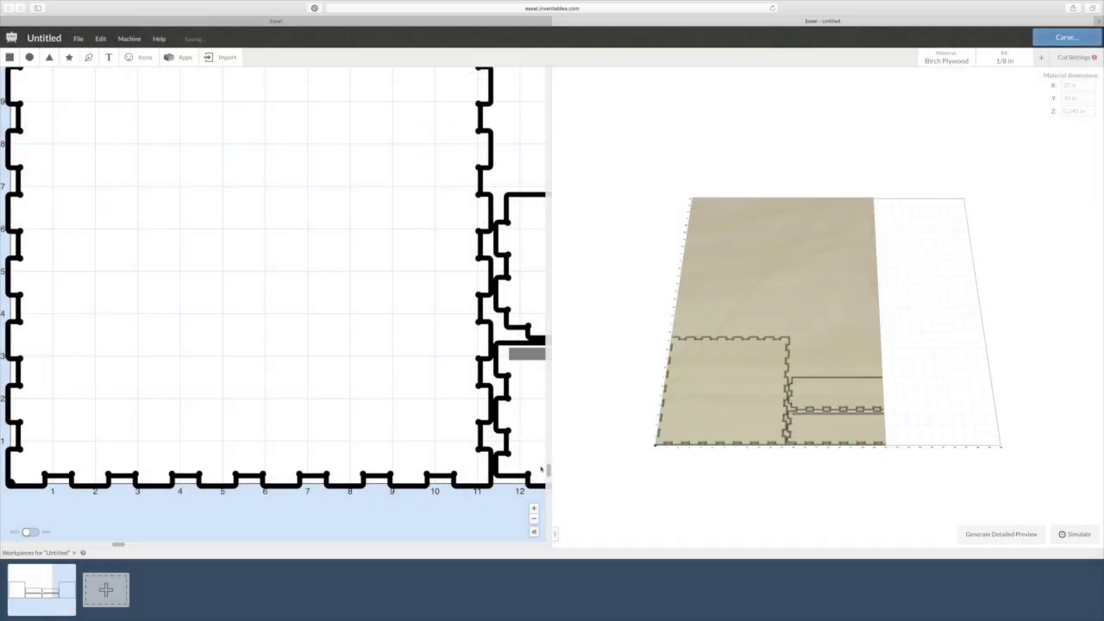
click(534, 518)
click(534, 518)
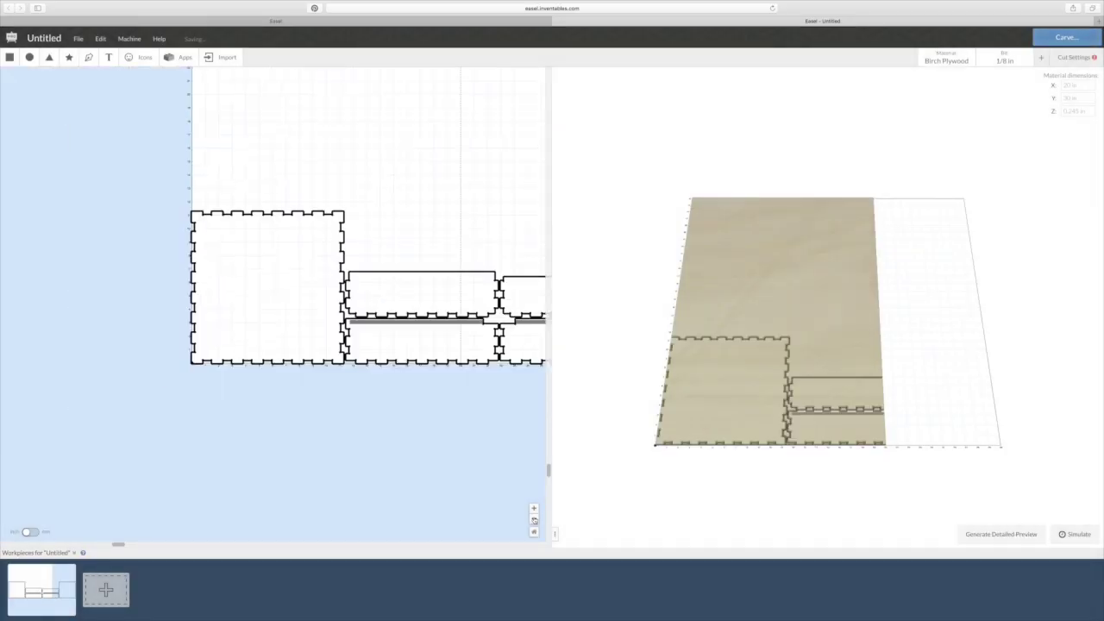
click(534, 518)
click(534, 519)
click(534, 518)
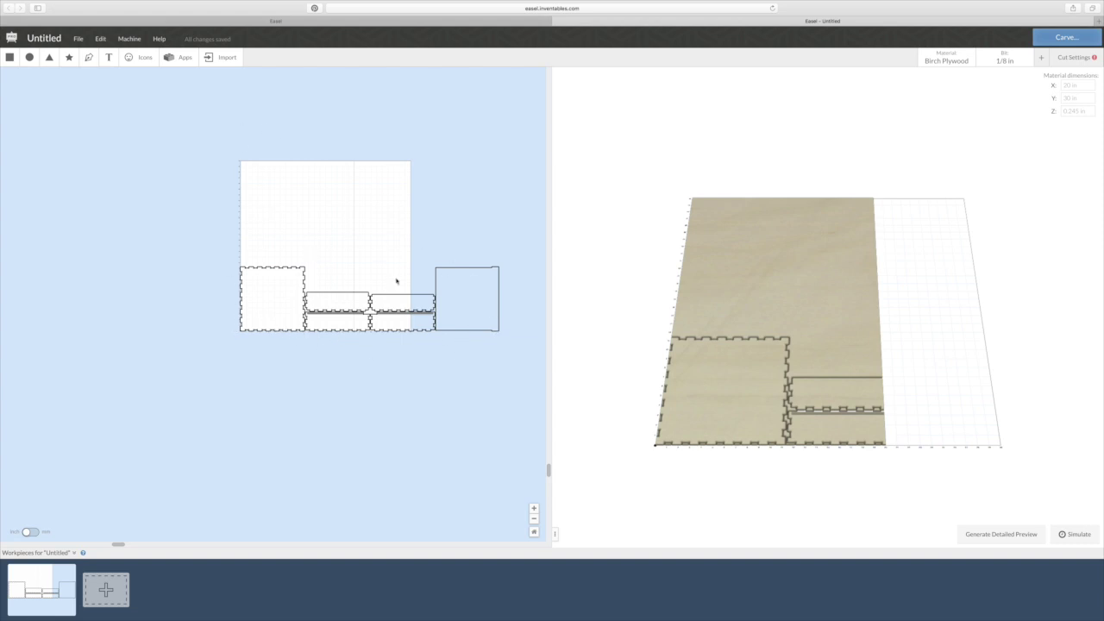
Arrange the lid, square tabbed panel, side piece and lower tabbed piece across the plywood sheet
click(447, 273)
drag(446, 273, 259, 169)
click(281, 269)
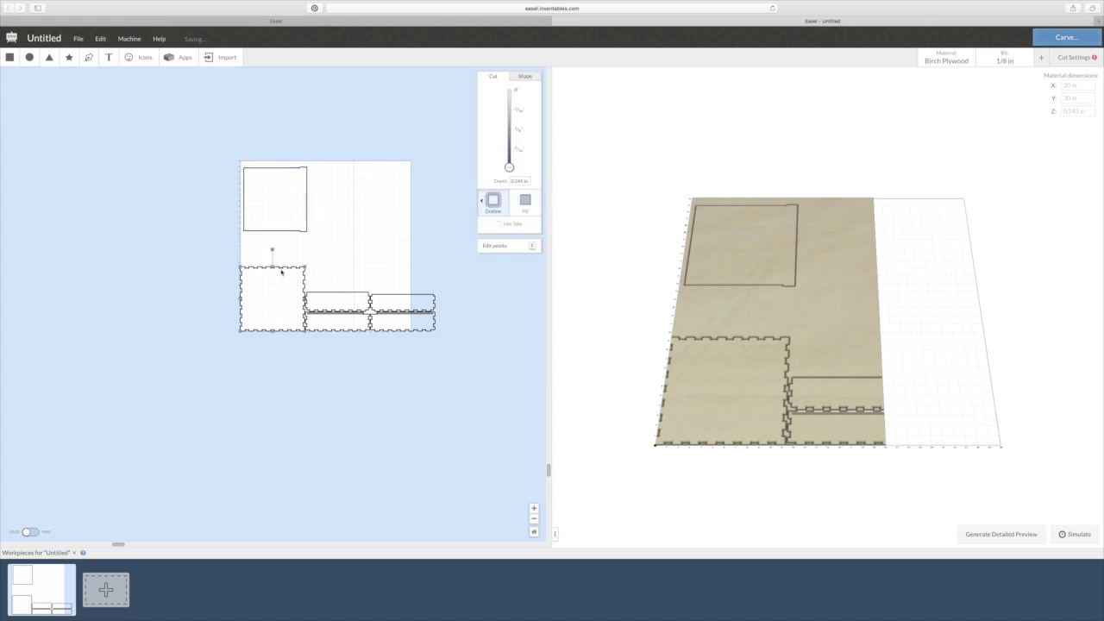
drag(285, 269, 285, 264)
click(345, 299)
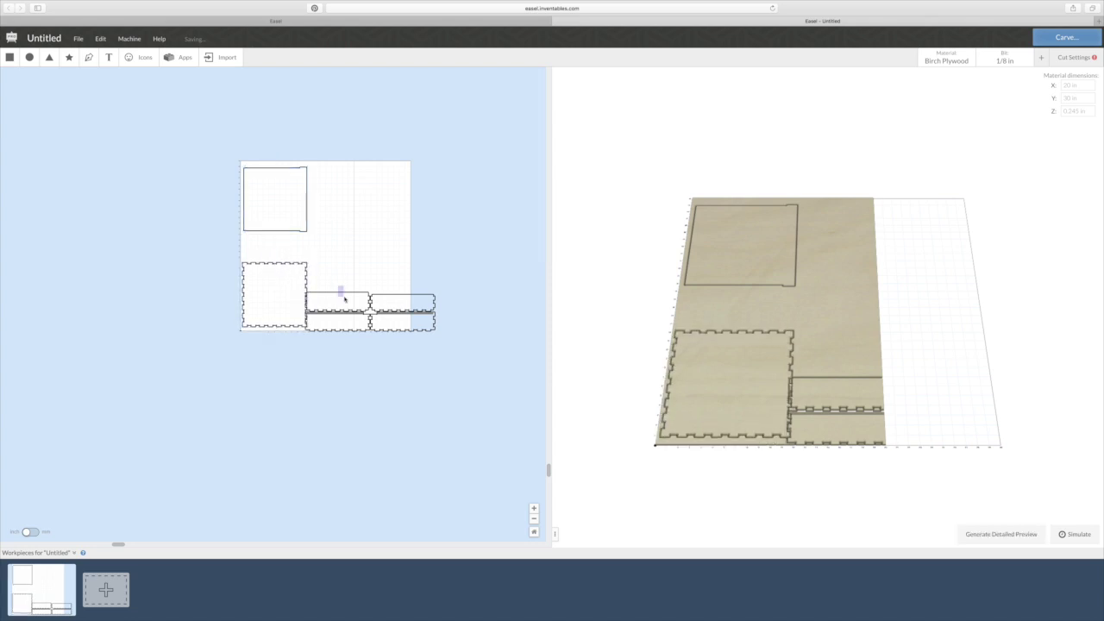
drag(342, 285, 346, 269)
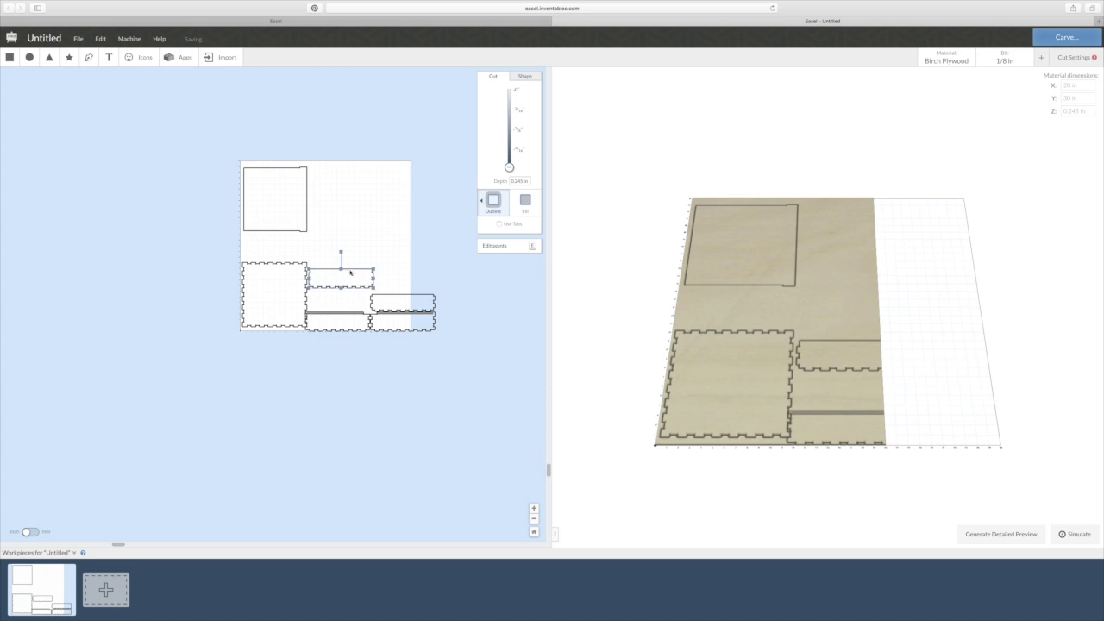
drag(350, 273, 353, 184)
click(392, 297)
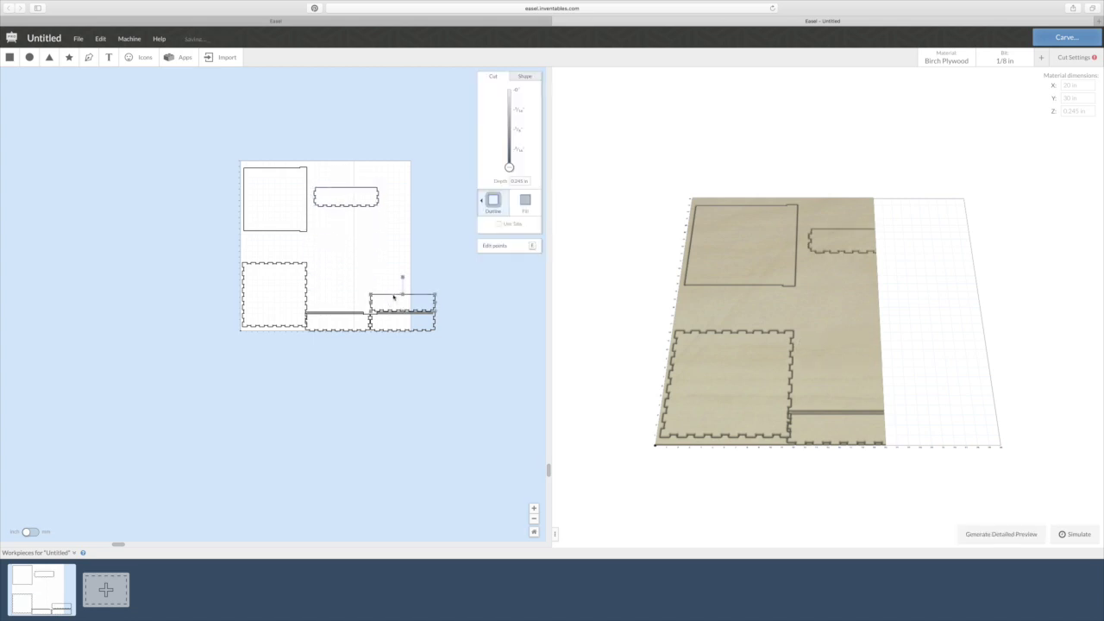
drag(384, 297, 355, 223)
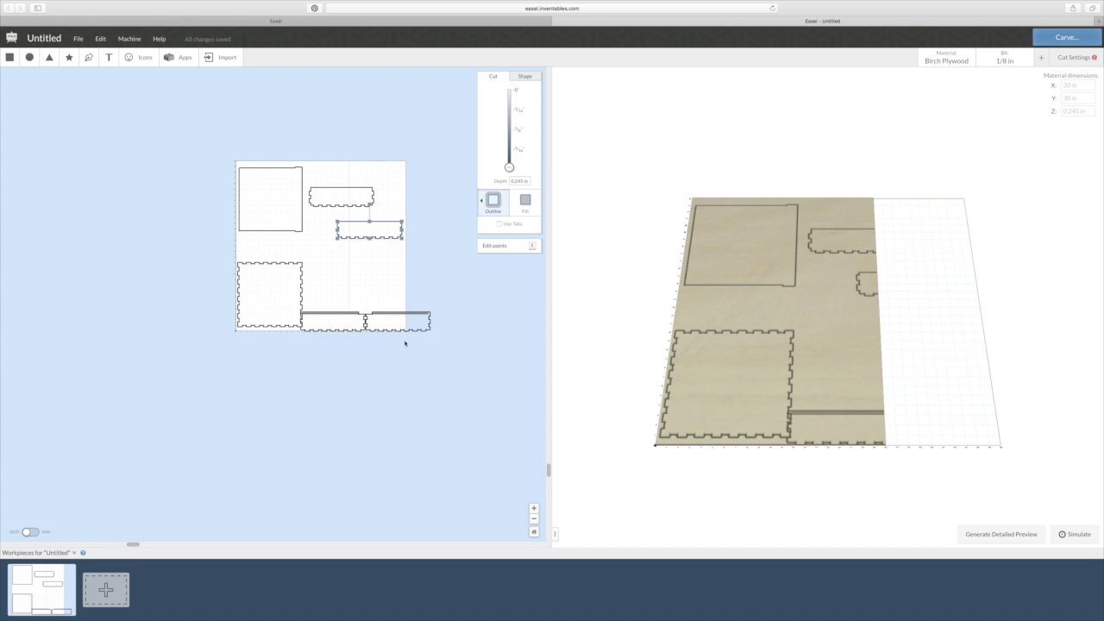
Move a long tabbed piece off the sheet to the right and zoom in on the bottom tabbed piece
drag(386, 309, 500, 270)
click(320, 314)
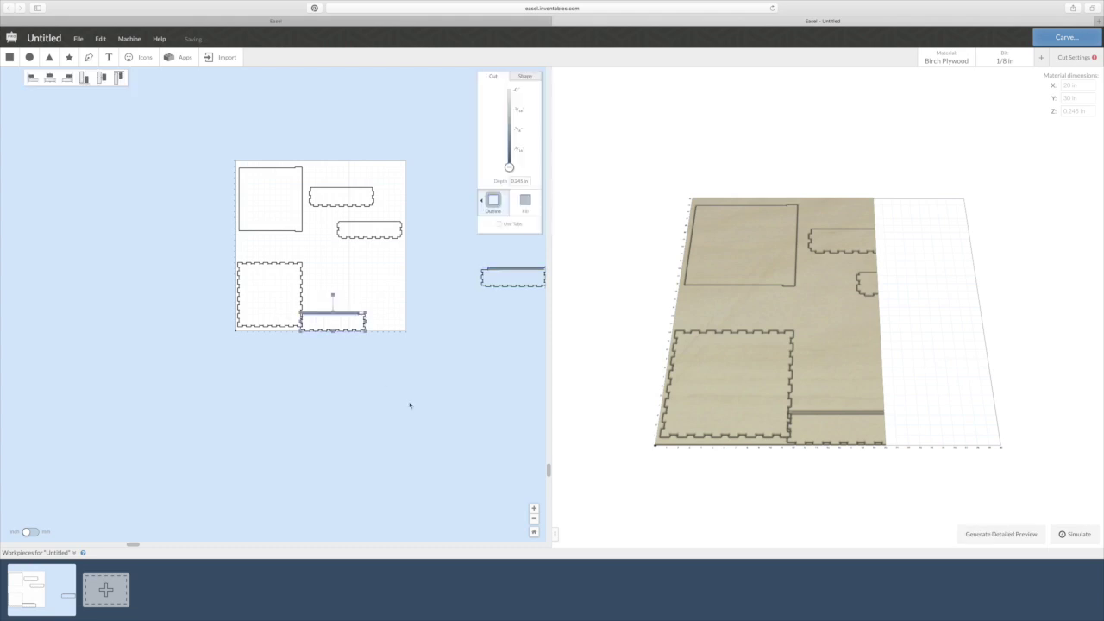
click(533, 509)
click(533, 509)
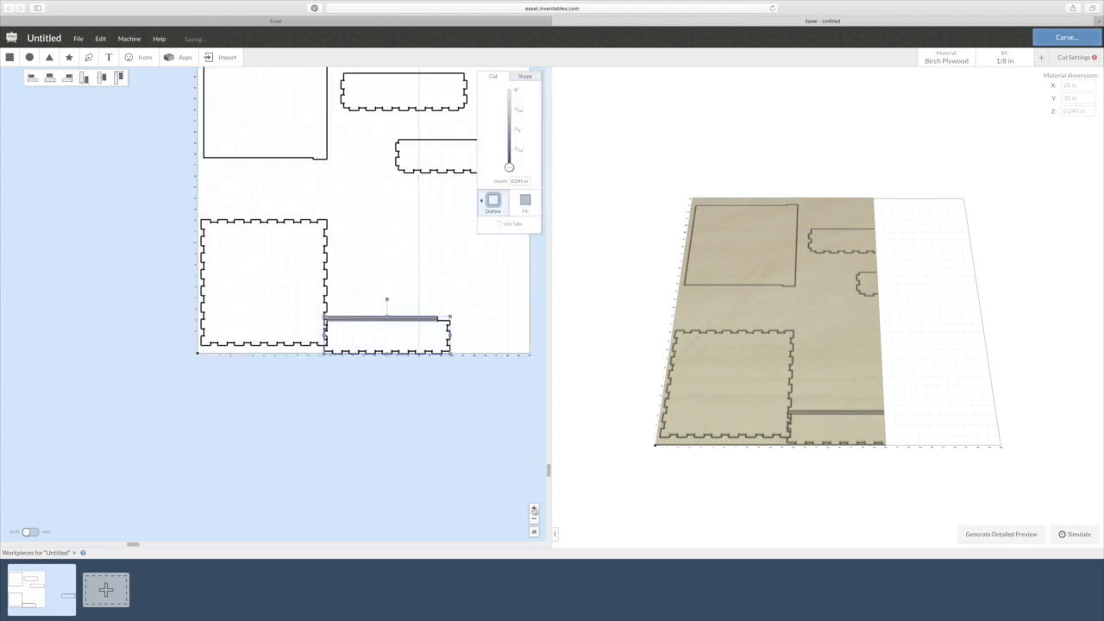
click(533, 509)
click(533, 509)
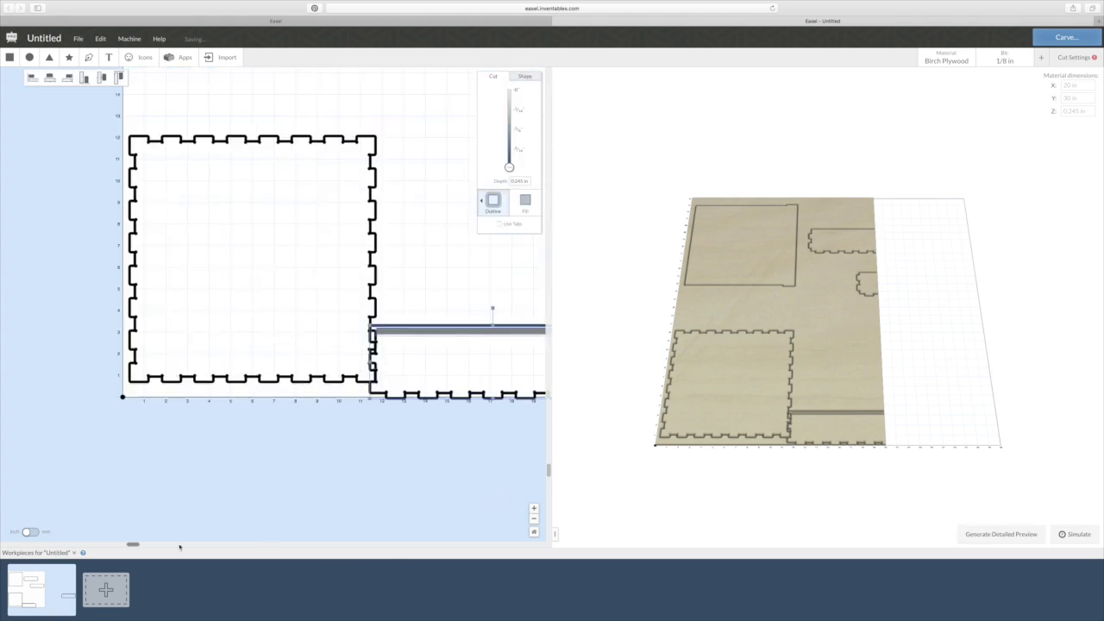
drag(129, 547, 320, 534)
Select the thin grey groove bar to check its cut, then select the notched bottom-right piece
click(413, 365)
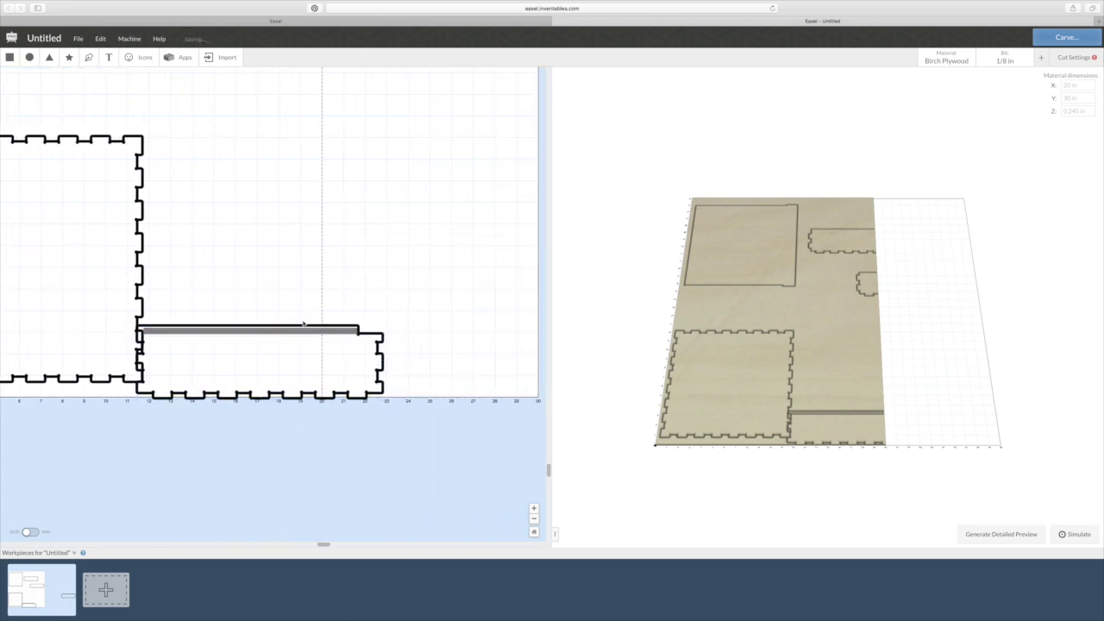
click(275, 330)
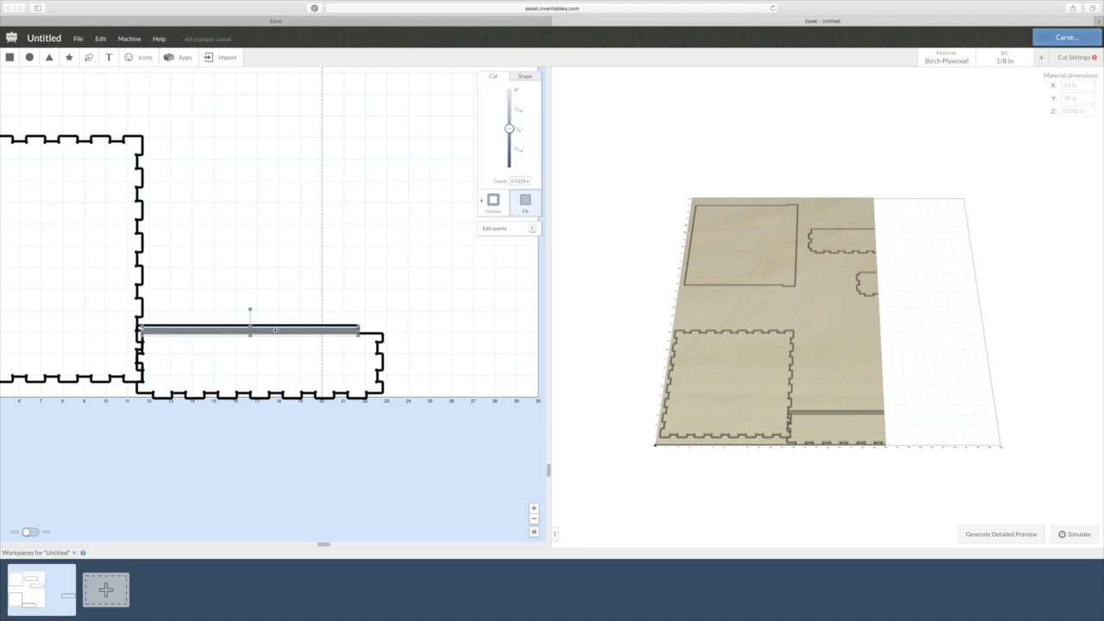
click(279, 320)
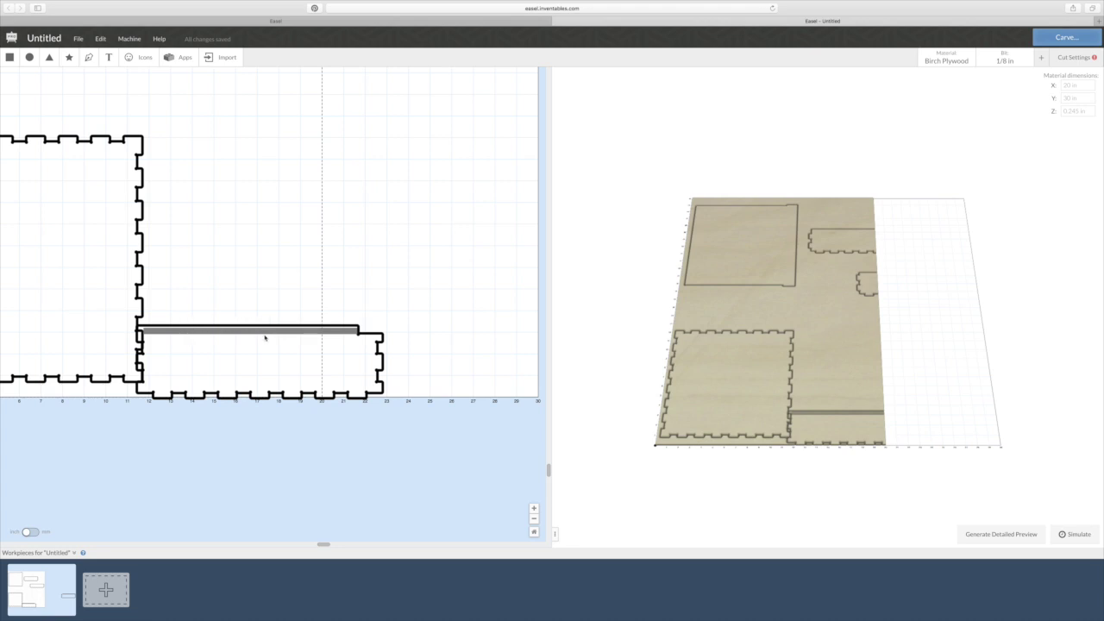
scroll(388, 338, left, 1)
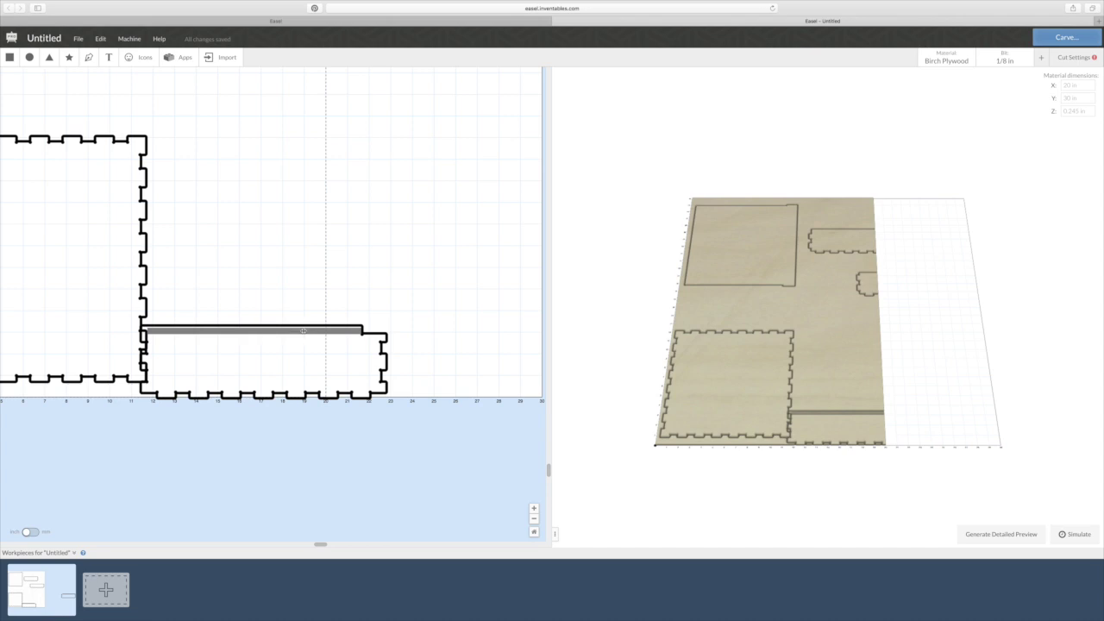
click(303, 332)
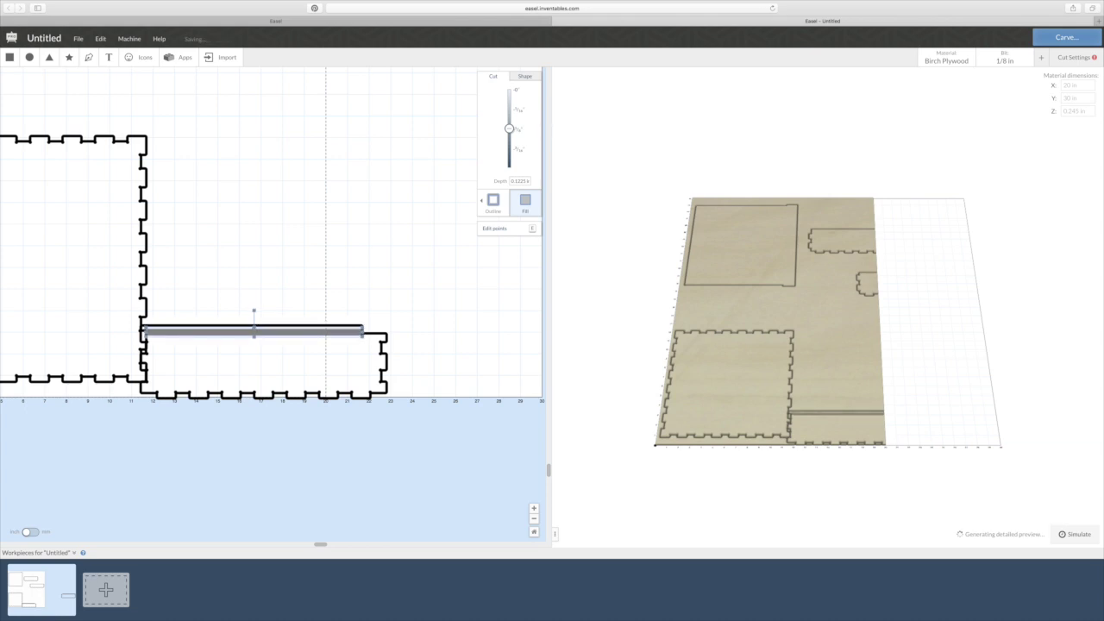
click(292, 357)
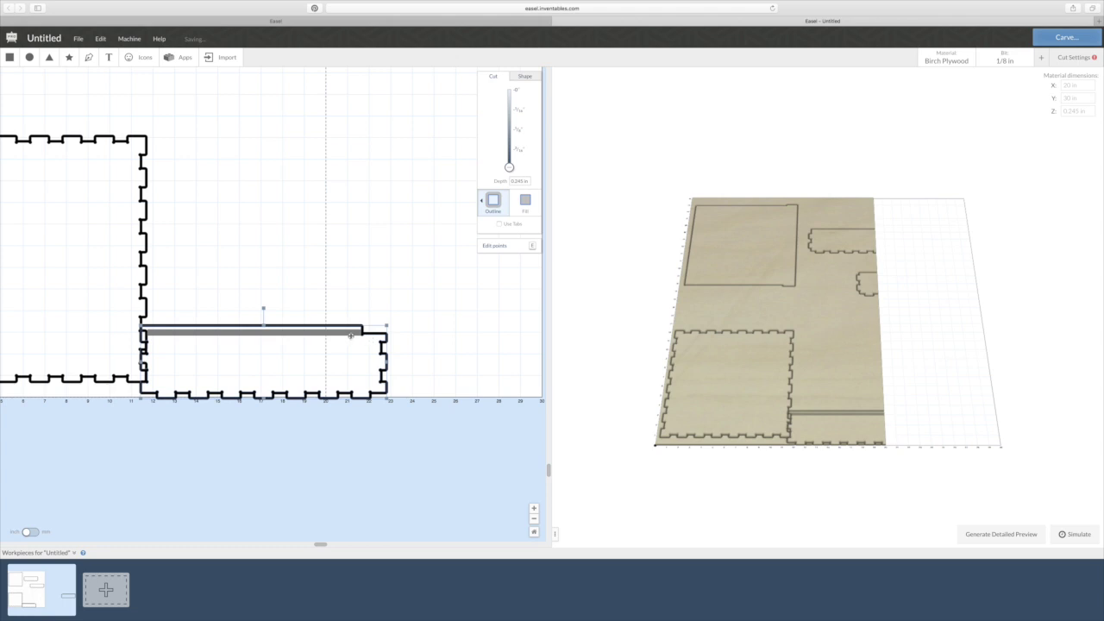
click(534, 508)
Zoom in on the notched piece's corner and start editing its outline points
click(534, 508)
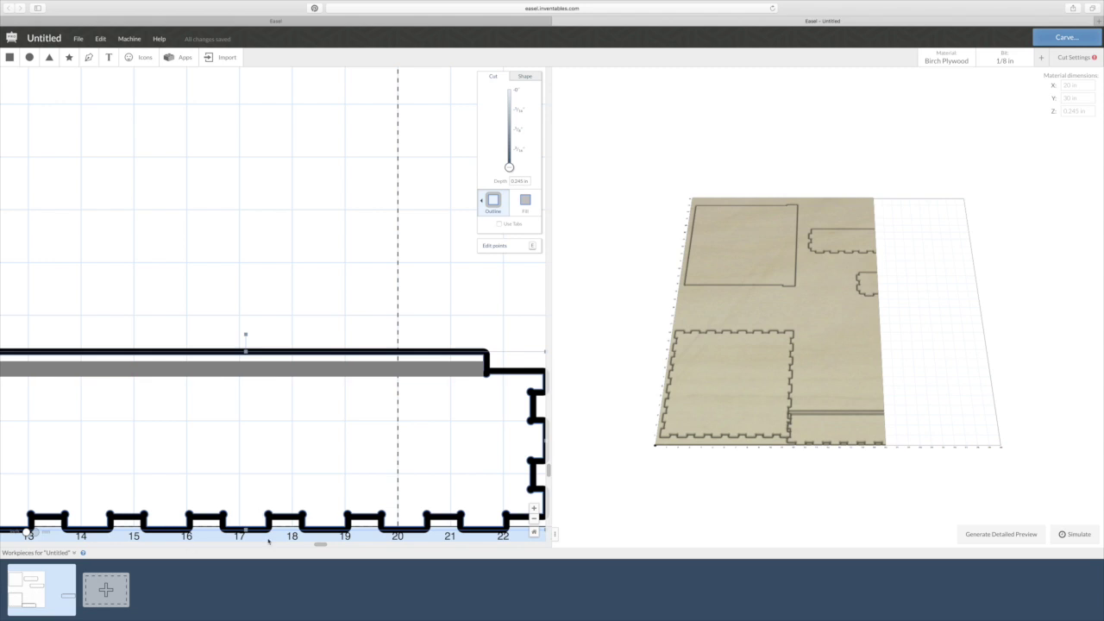
drag(321, 544, 390, 543)
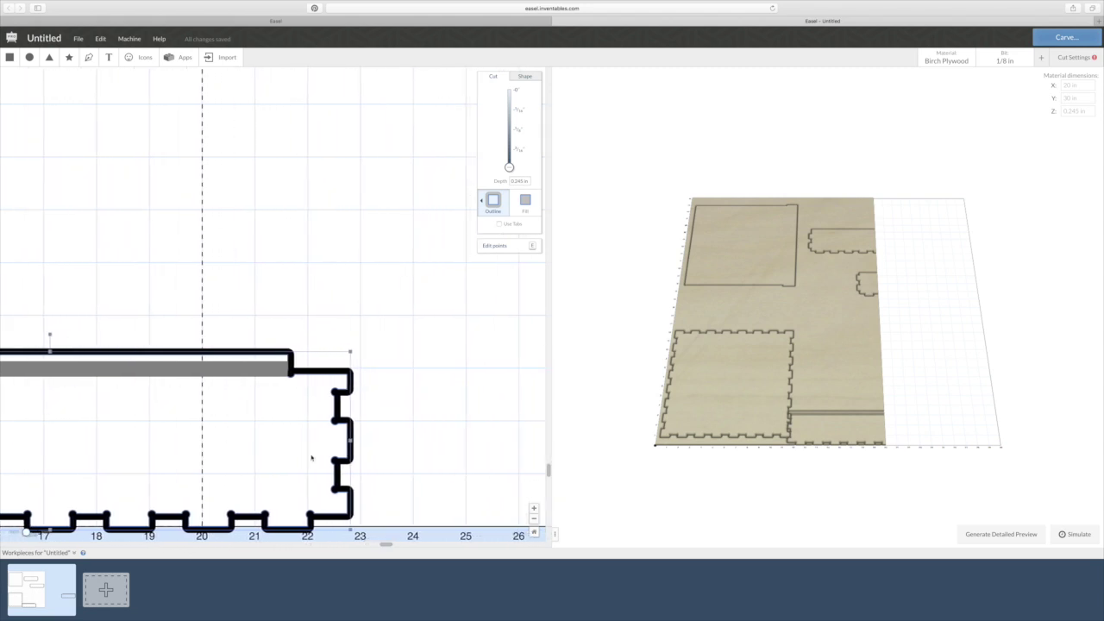
double_click(309, 371)
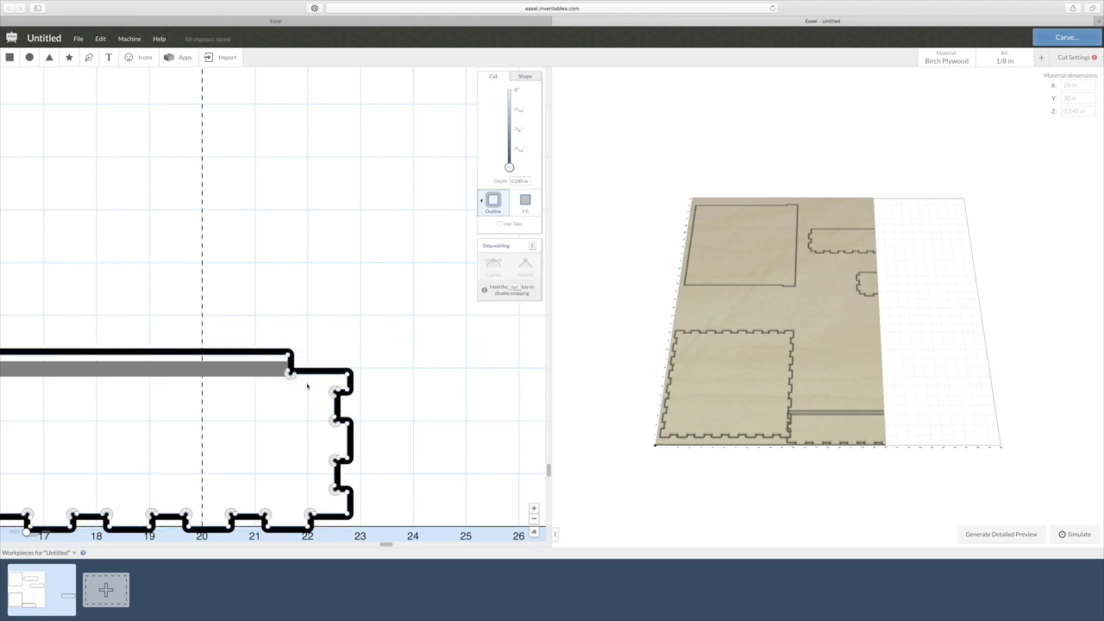
click(533, 508)
click(533, 508)
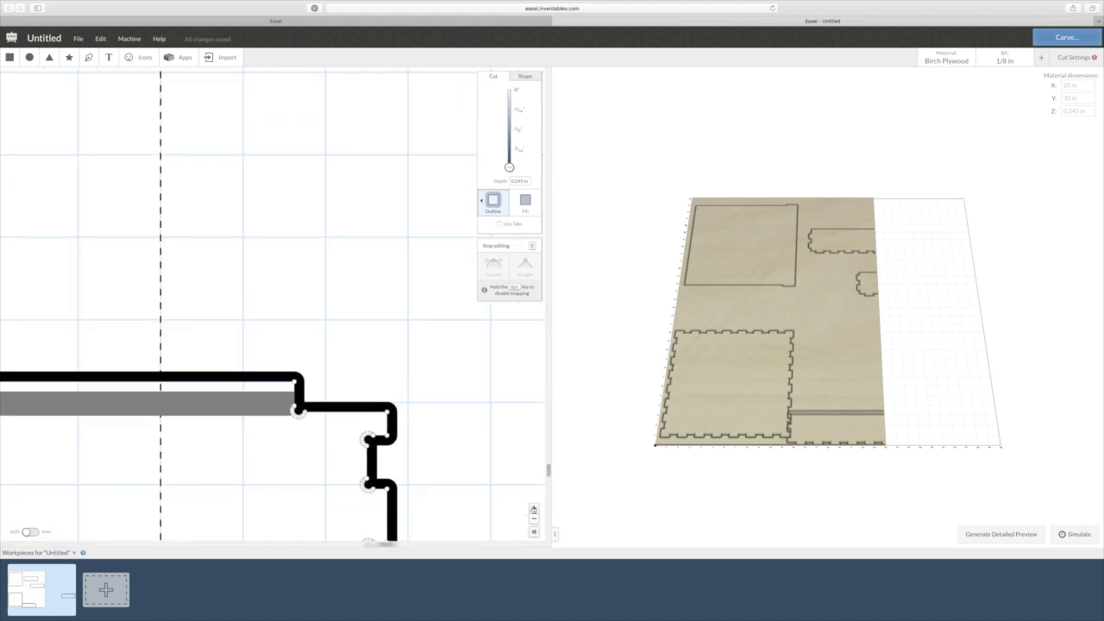
click(533, 508)
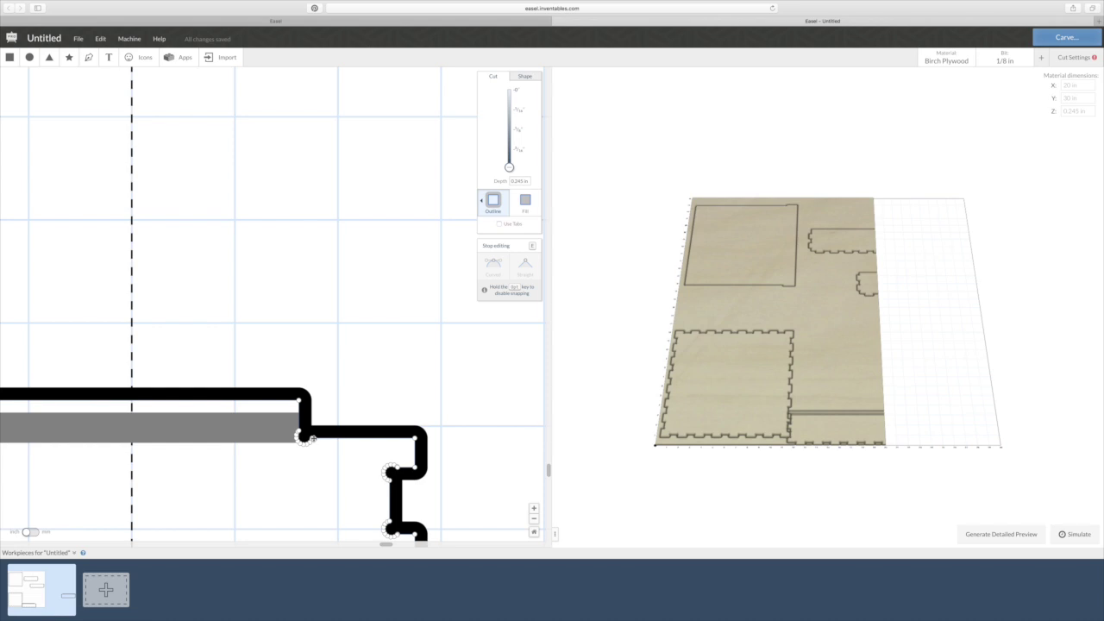
Nudge the bar's end corner points down into alignment with the notched corner and finish editing
click(312, 438)
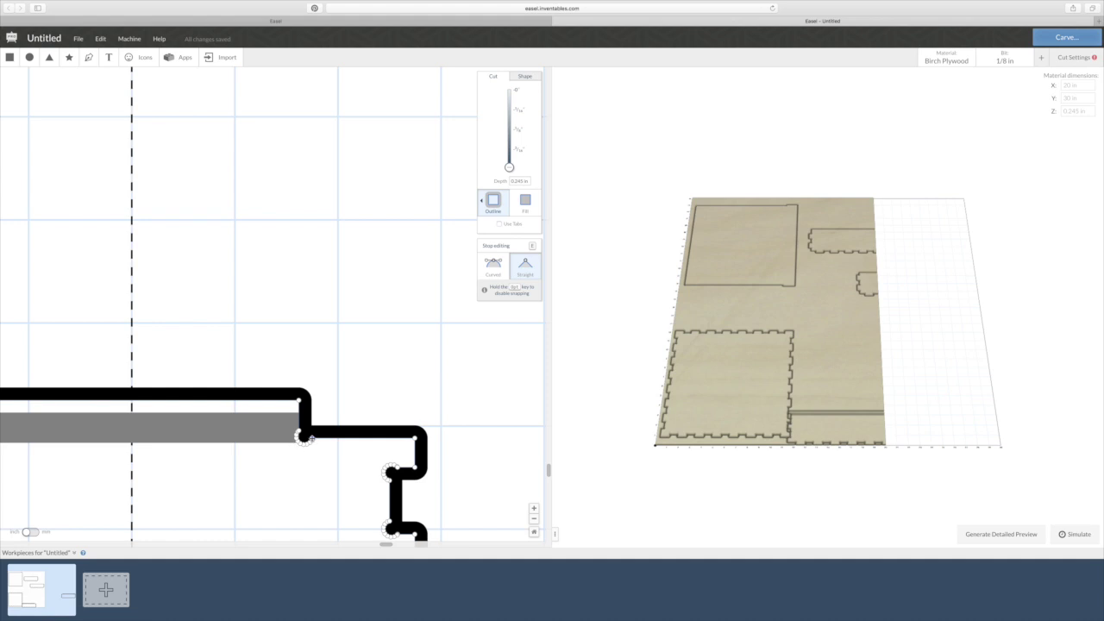
click(312, 438)
drag(312, 438, 312, 442)
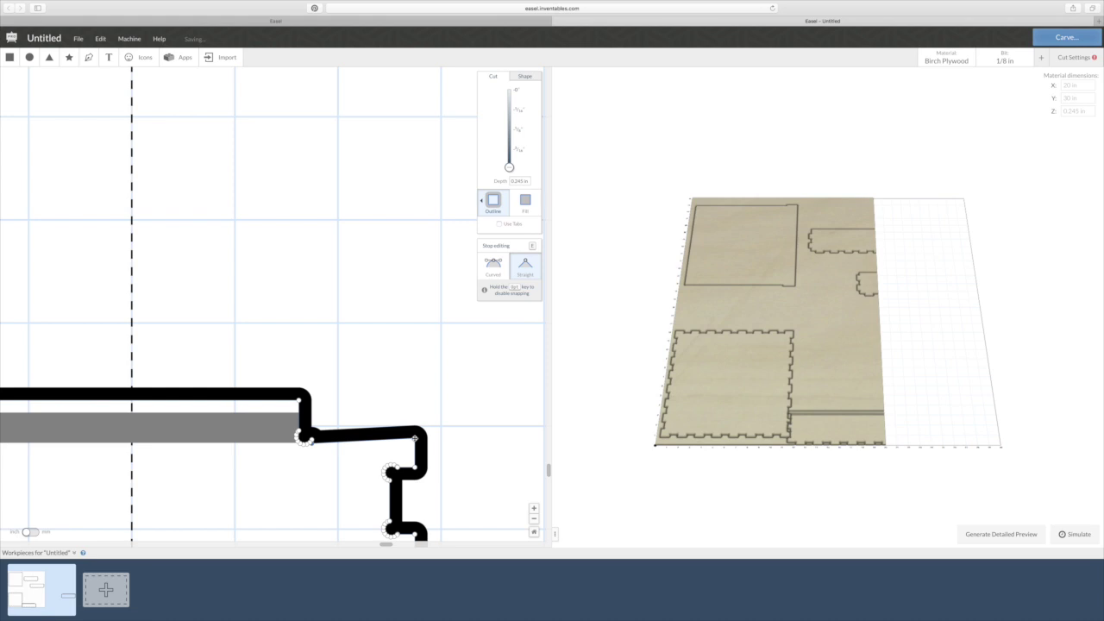
drag(415, 439, 415, 444)
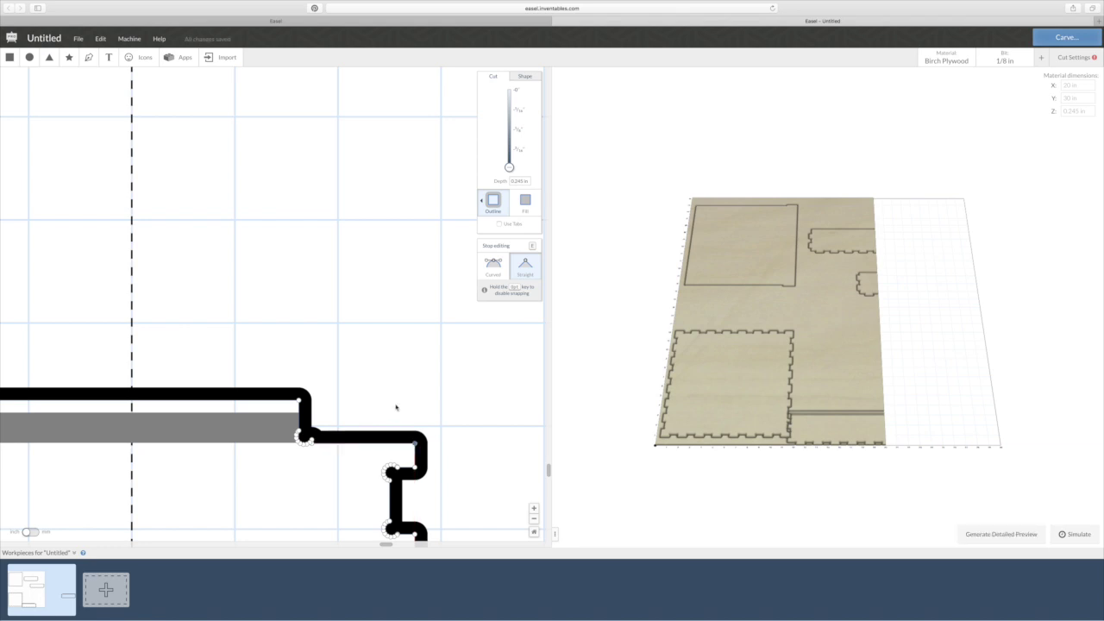
click(397, 409)
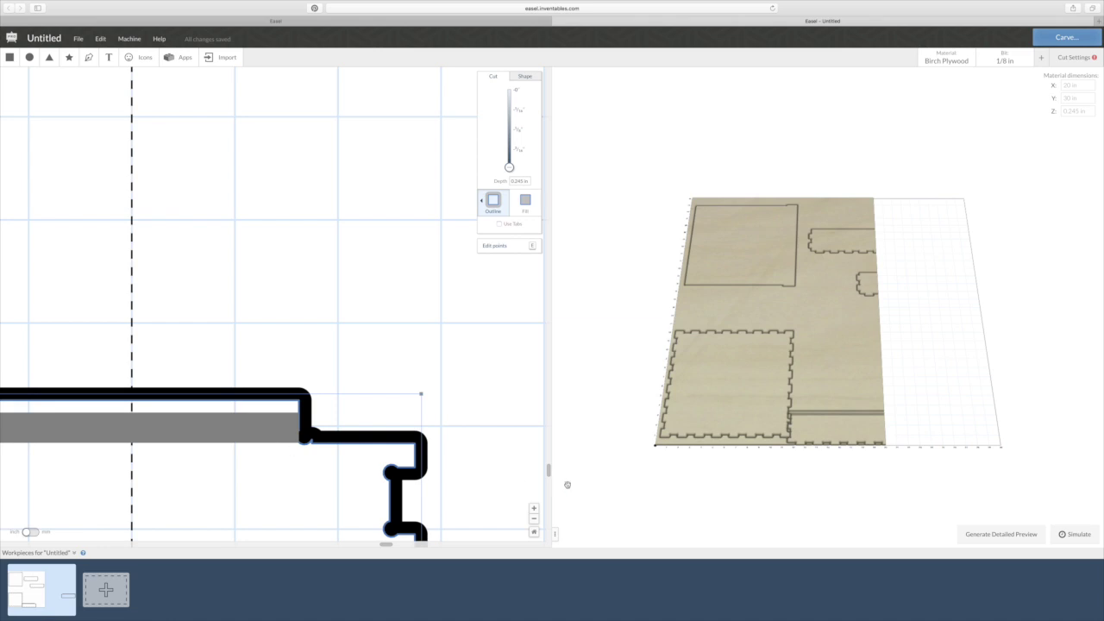
click(533, 521)
click(533, 520)
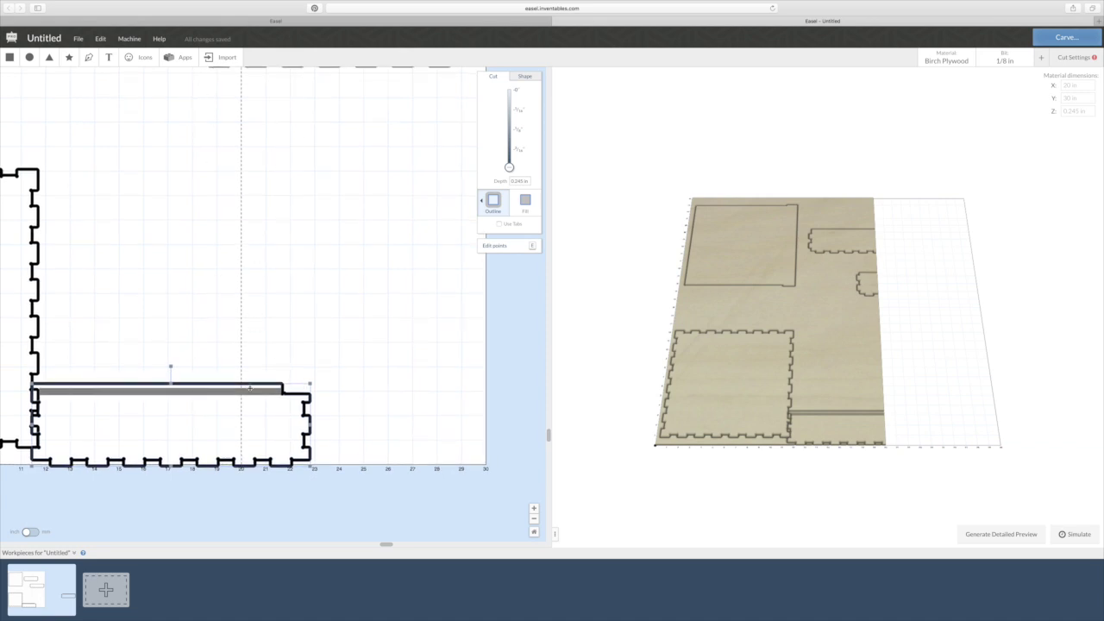
Duplicate the bar and bottom tabbed piece, flip the copy horizontally, and move it to the upper left
drag(198, 353, 262, 418)
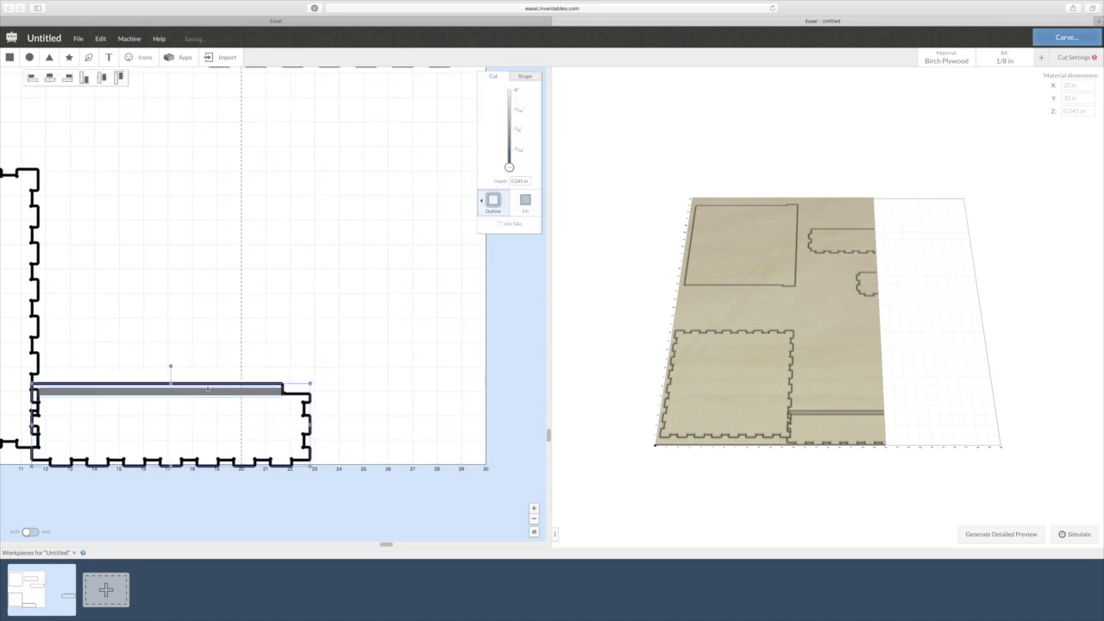
key(super+d)
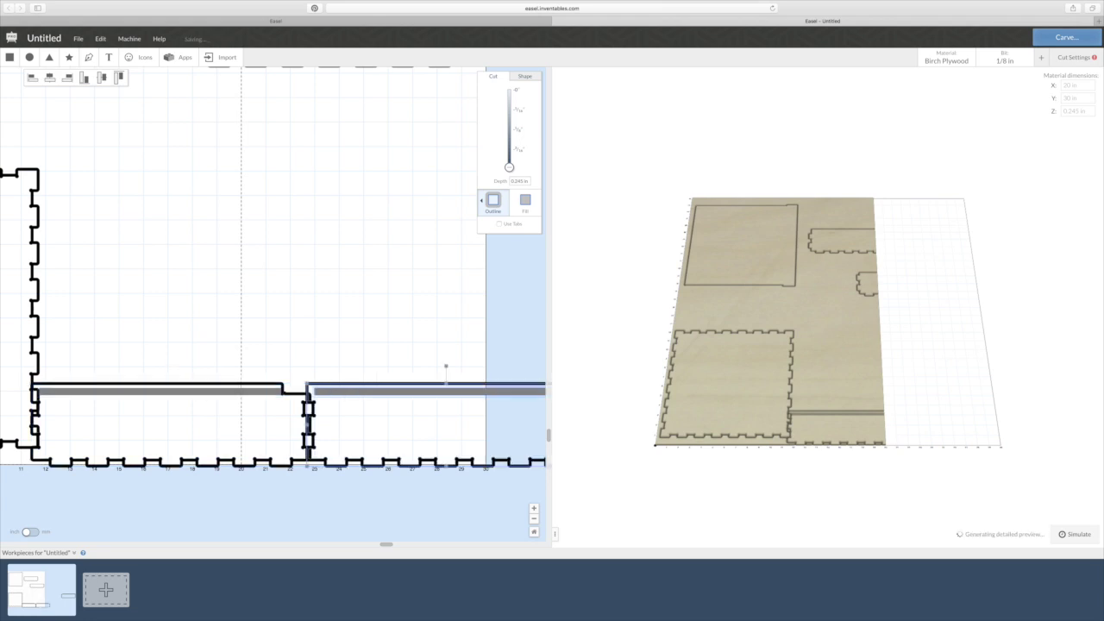
right_click(351, 393)
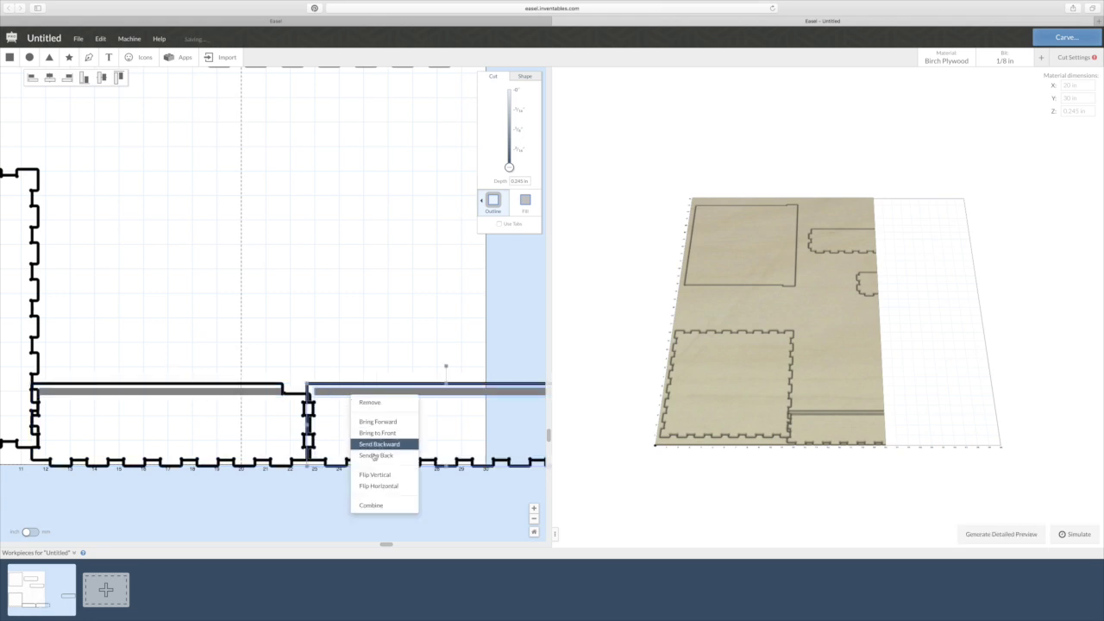
click(373, 487)
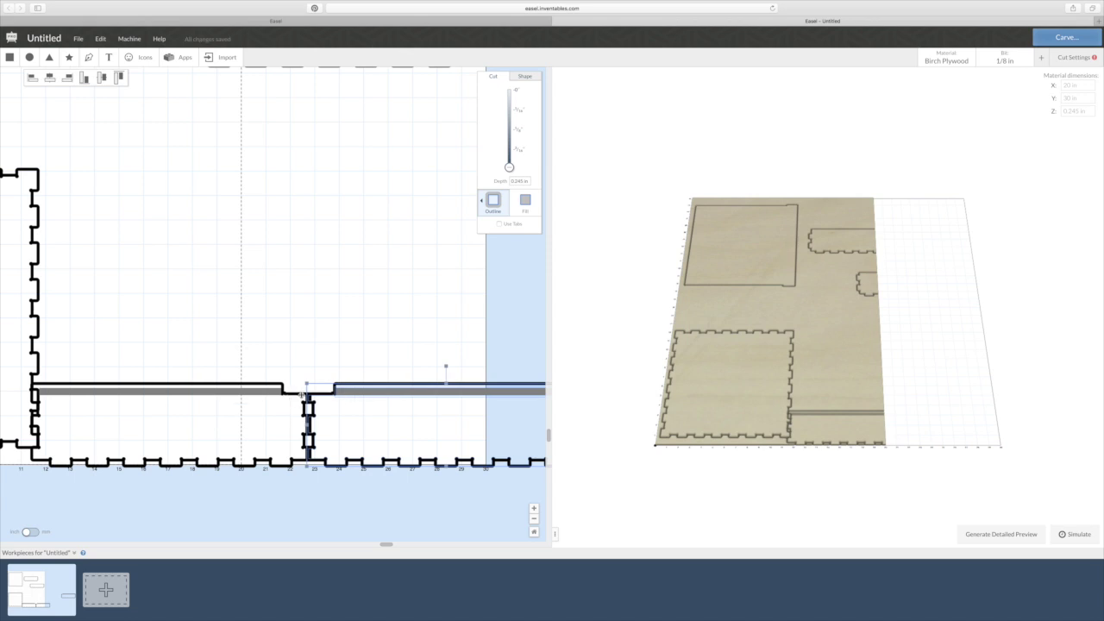
click(357, 395)
drag(334, 352, 75, 92)
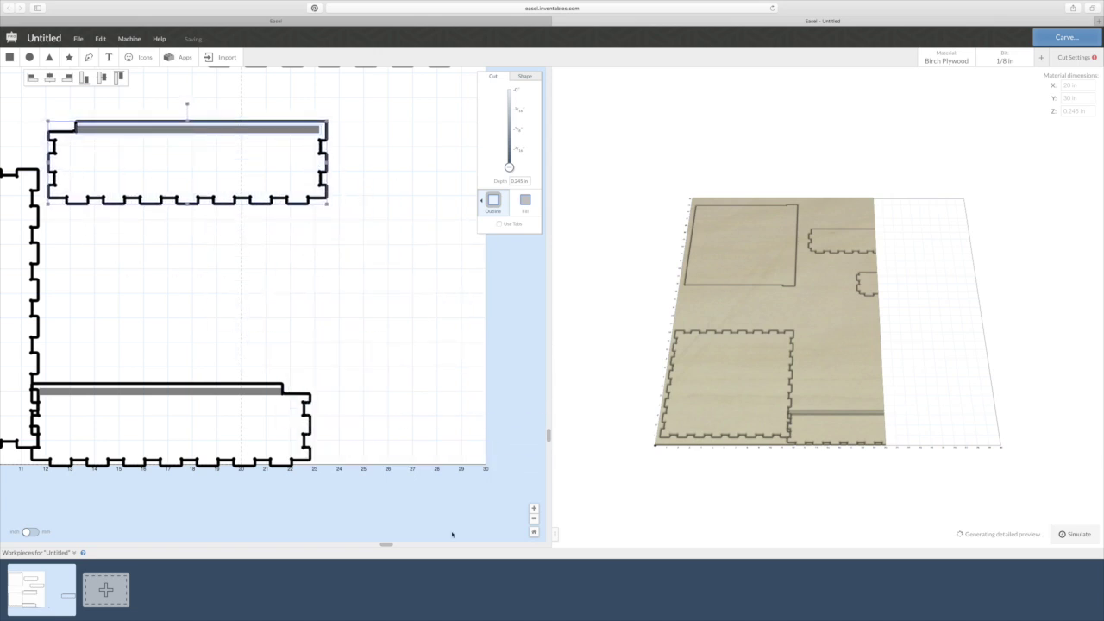
Move the top-right tabbed piece down to sit beside the bottom tabbed piece
scroll(538, 466, up, 5)
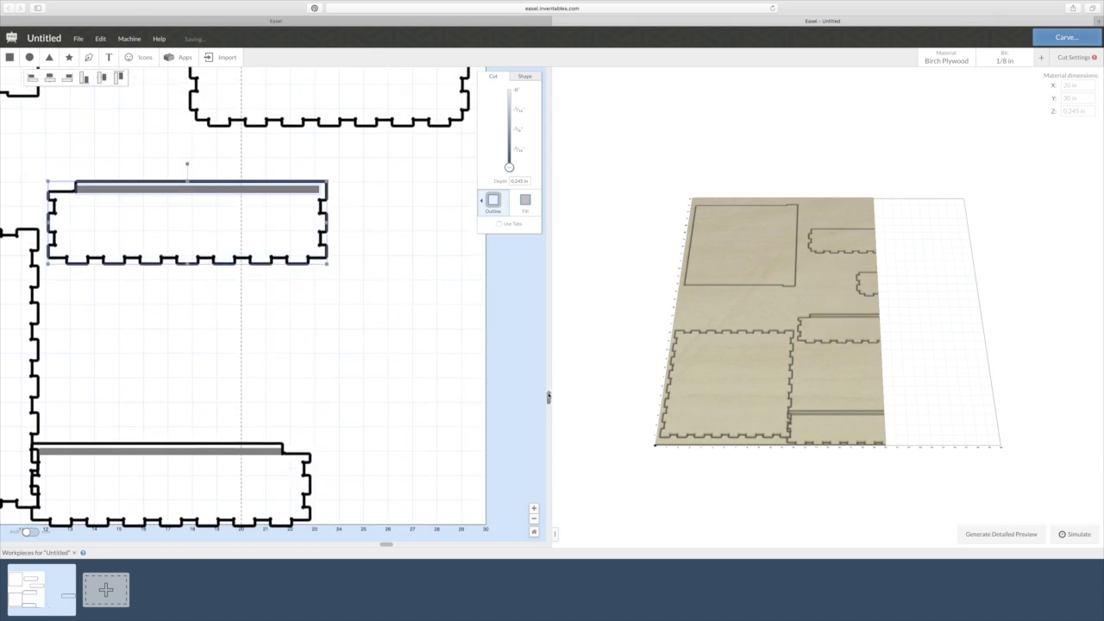
scroll(342, 168, up, 1)
click(342, 172)
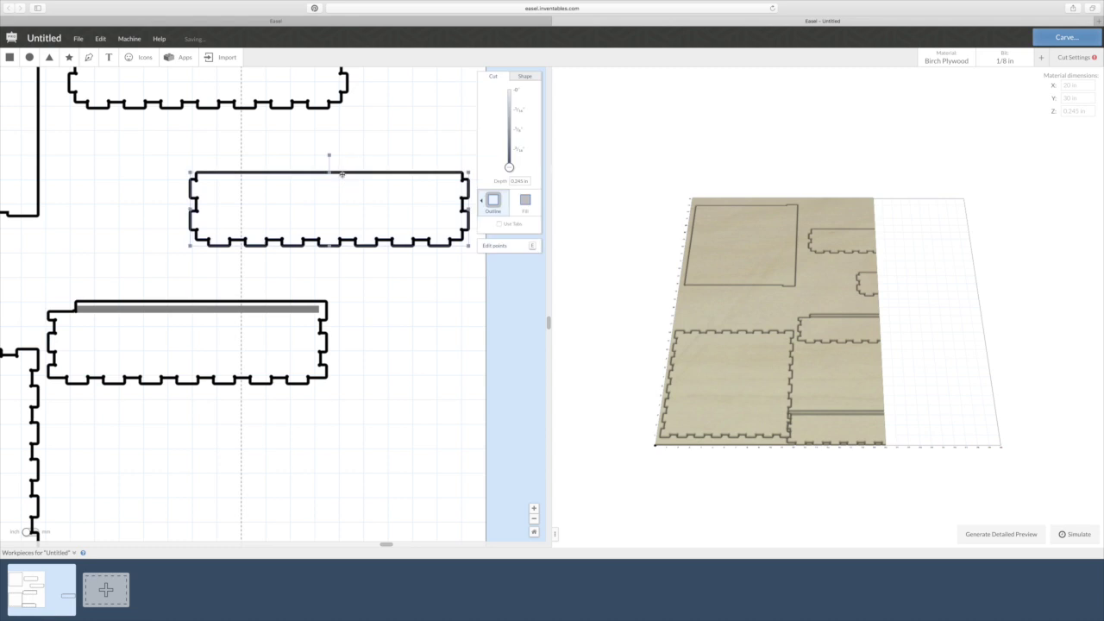
drag(341, 177, 359, 496)
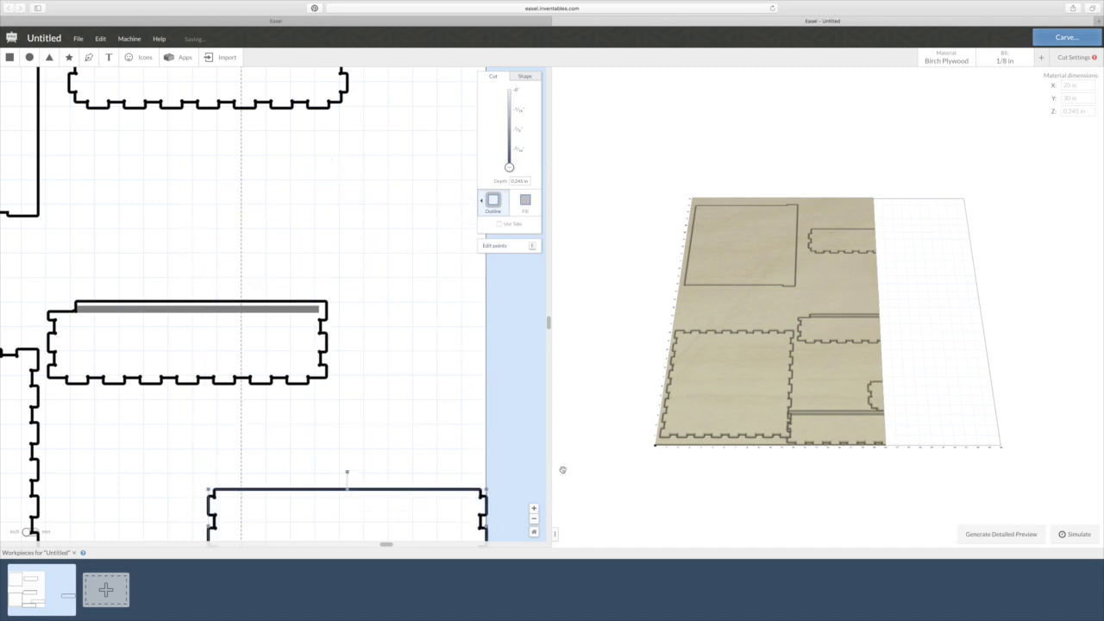
scroll(544, 323, down, 6)
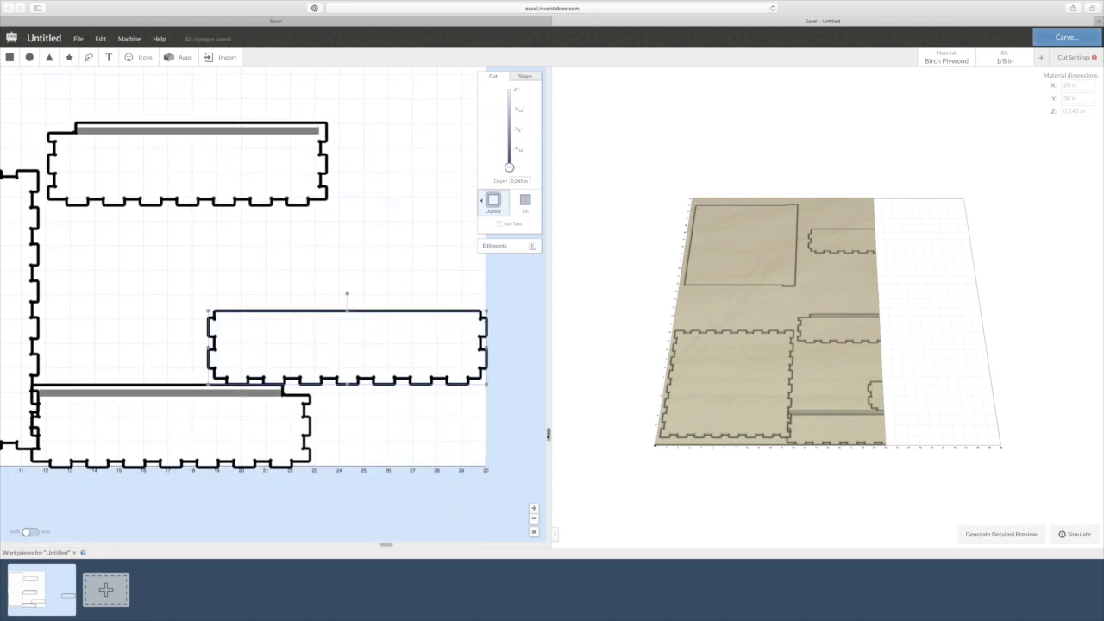
drag(286, 313, 405, 366)
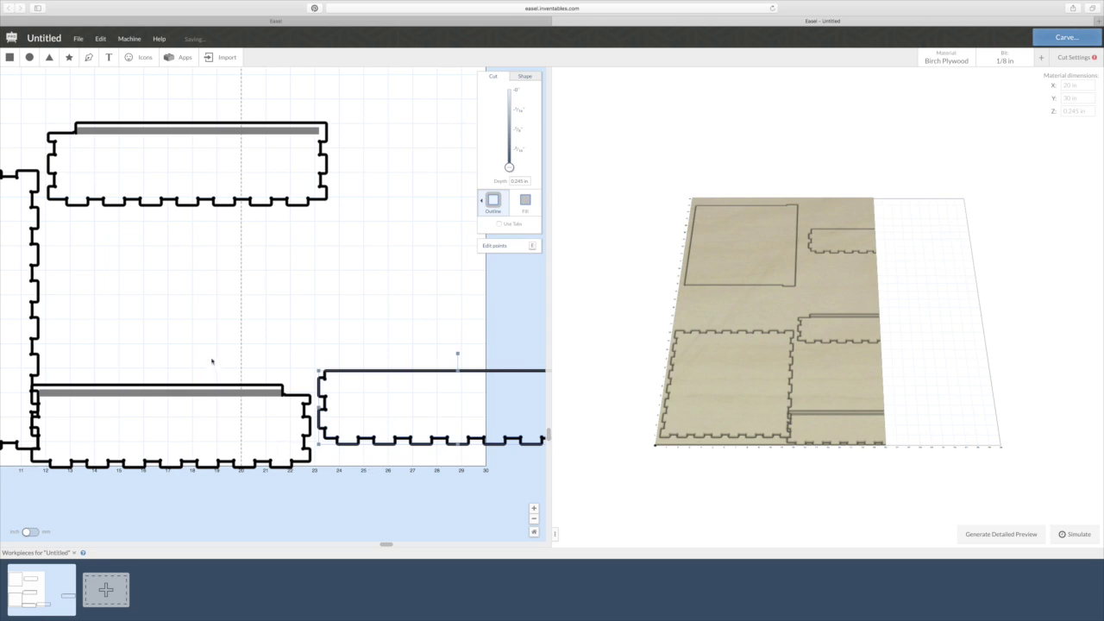
Set the bottom-left bar and tabbed piece's Y position to 1 in
drag(211, 360, 236, 413)
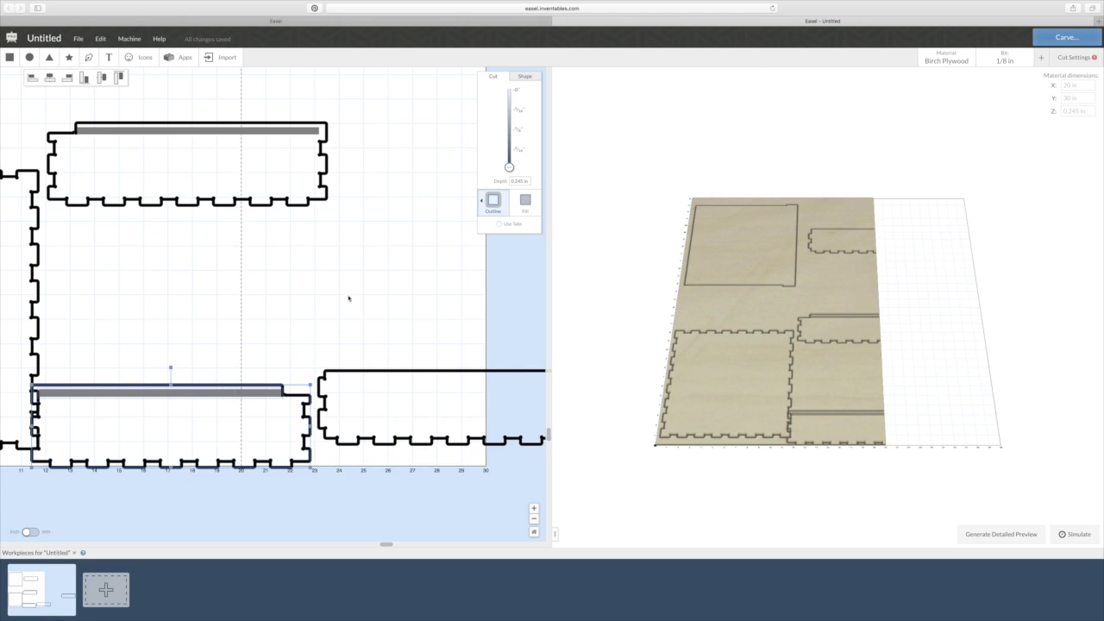
click(523, 76)
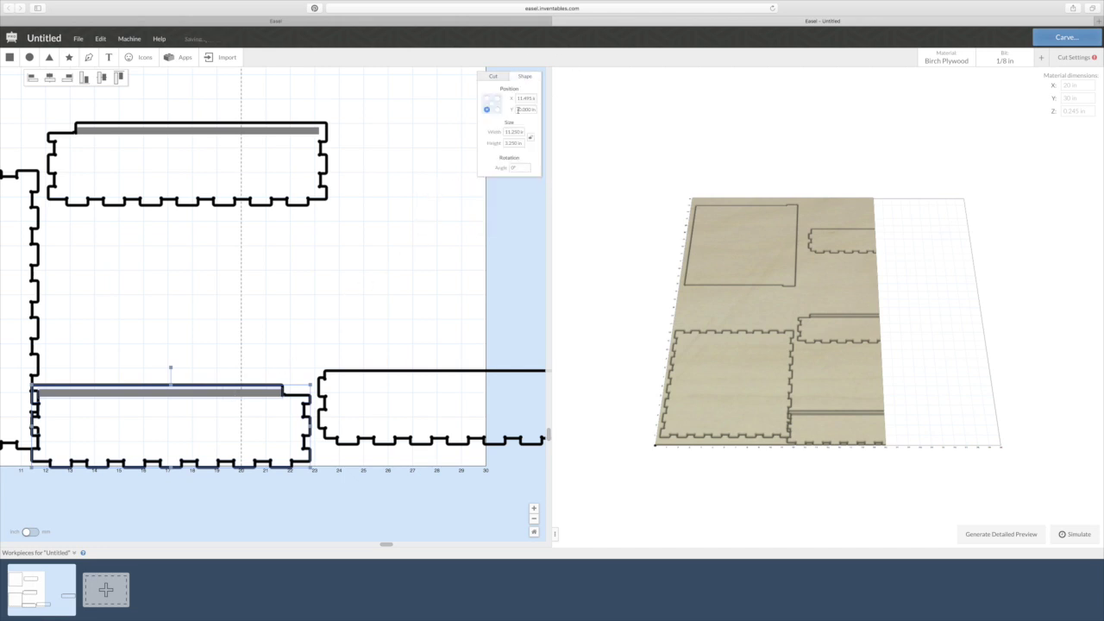
click(519, 108)
text(-1)
key(Return)
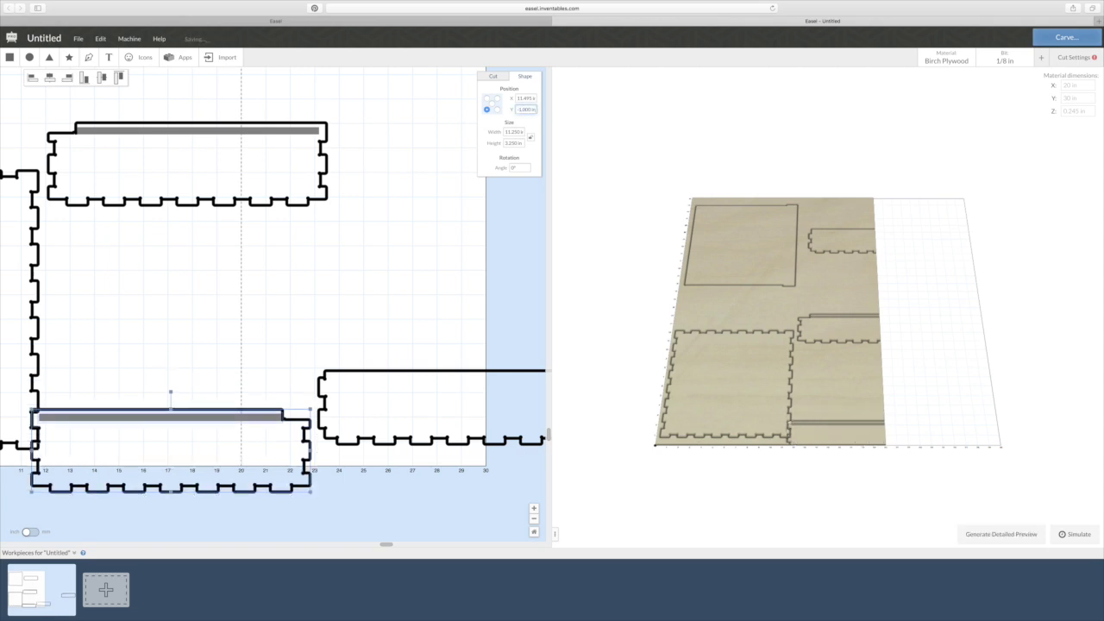
click(524, 109)
text(1)
key(Return)
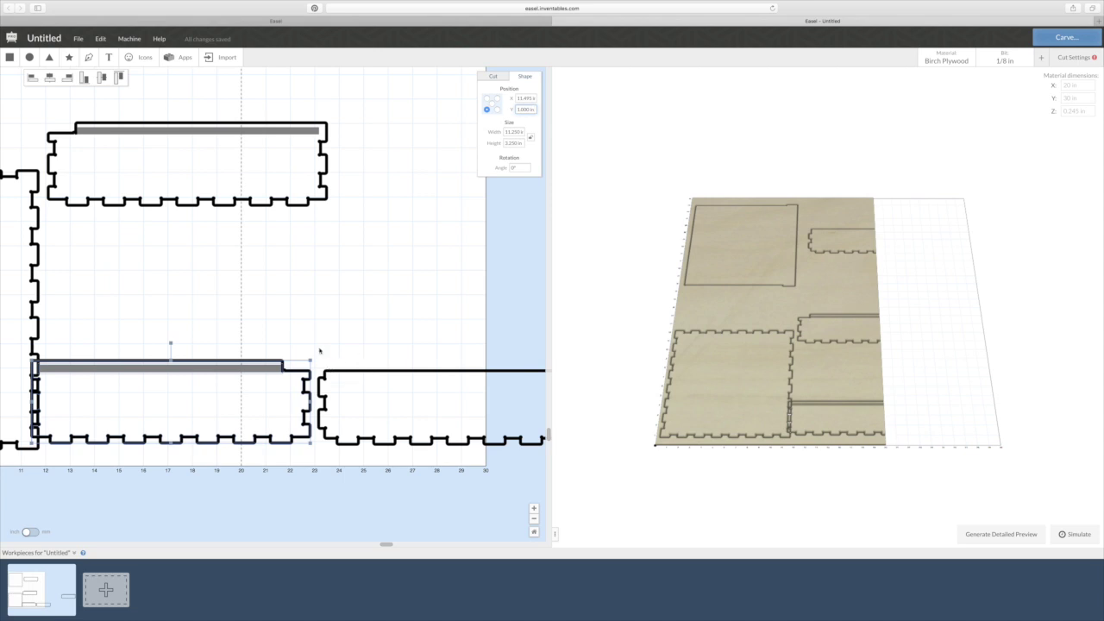
Slide the right tabbed piece against the left one and set its Y position to 1 in
click(366, 409)
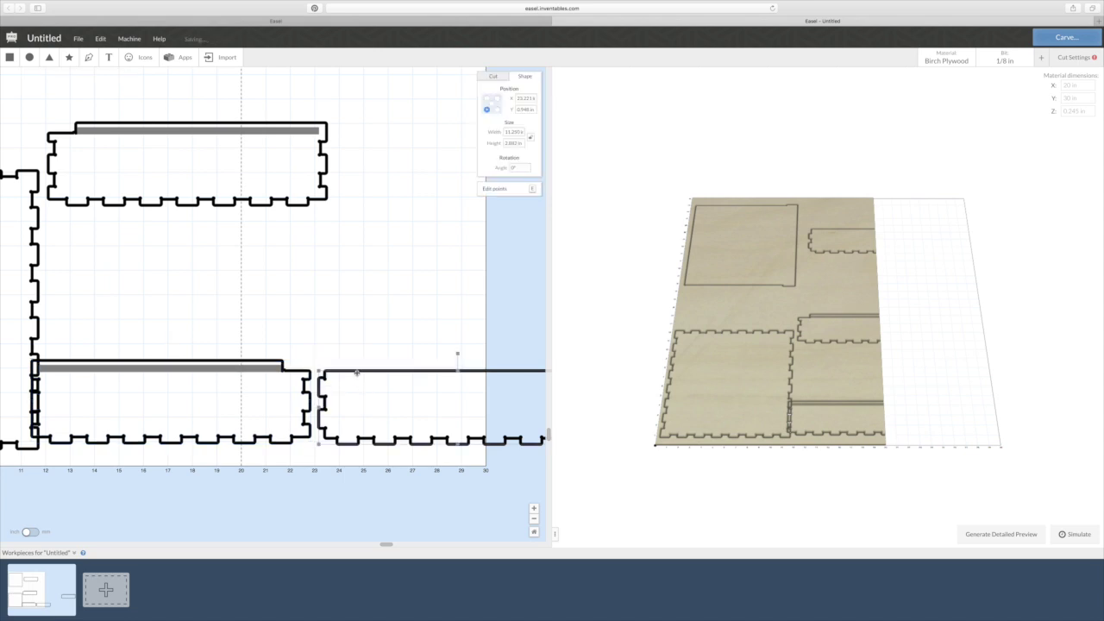
drag(357, 388, 325, 372)
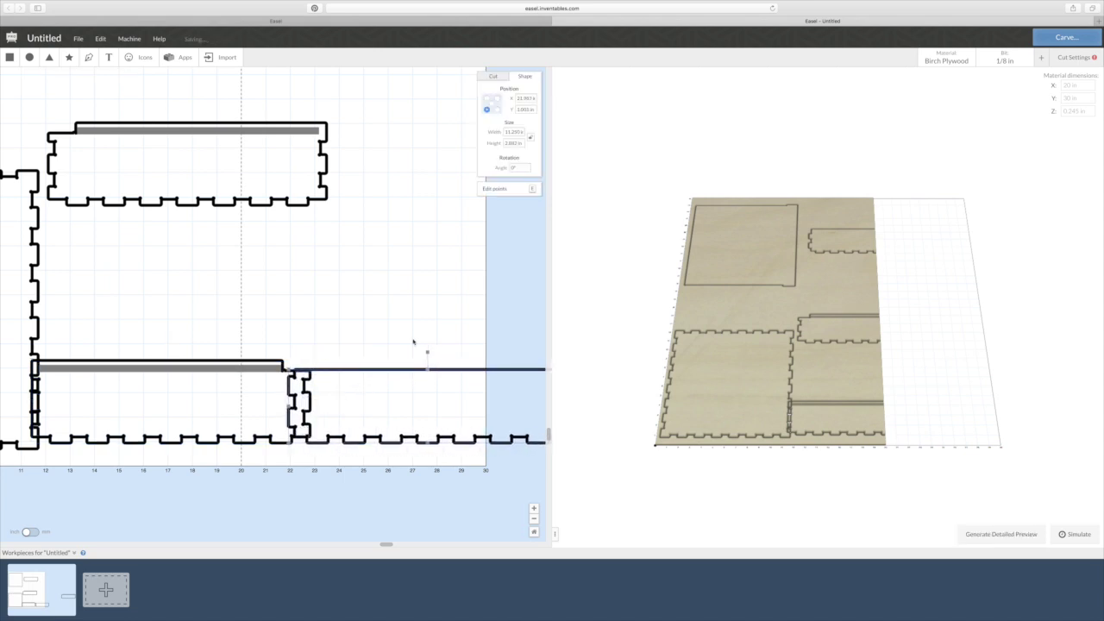
click(521, 109)
text(1)
key(Return)
click(424, 262)
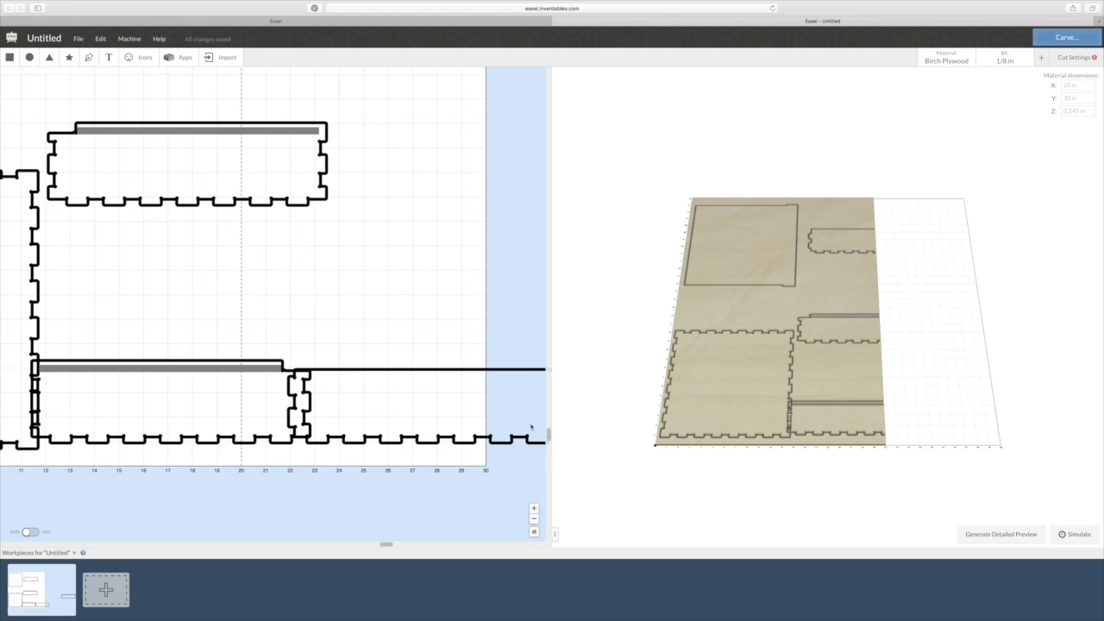
Edit the right tabbed piece's points, nudging the joint corner point down into alignment
click(534, 509)
click(535, 509)
click(535, 509)
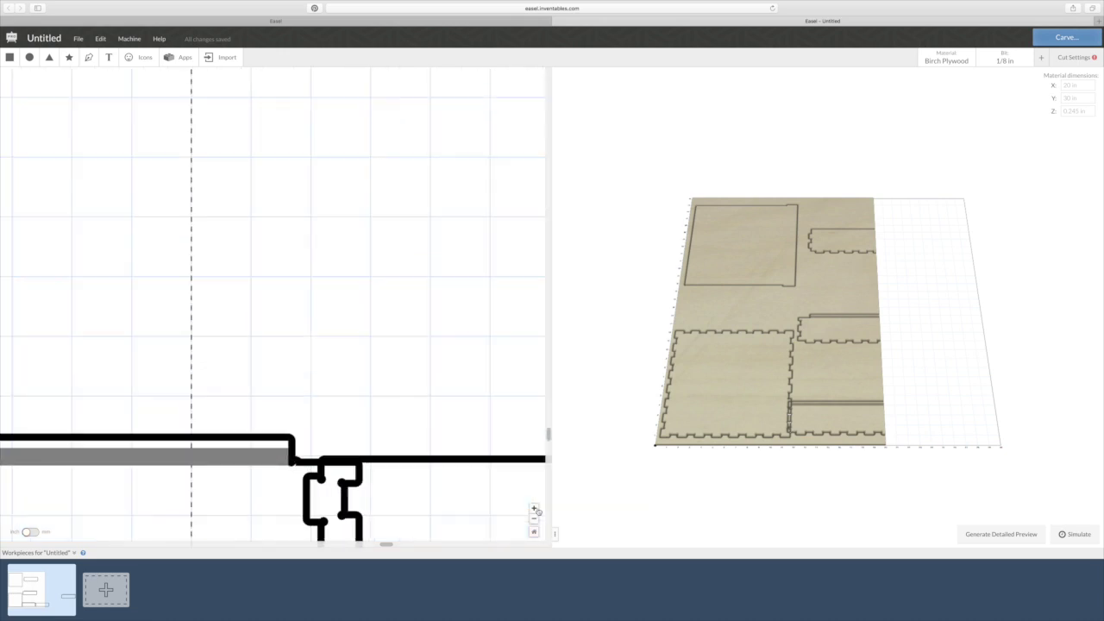
scroll(517, 431, down, 5)
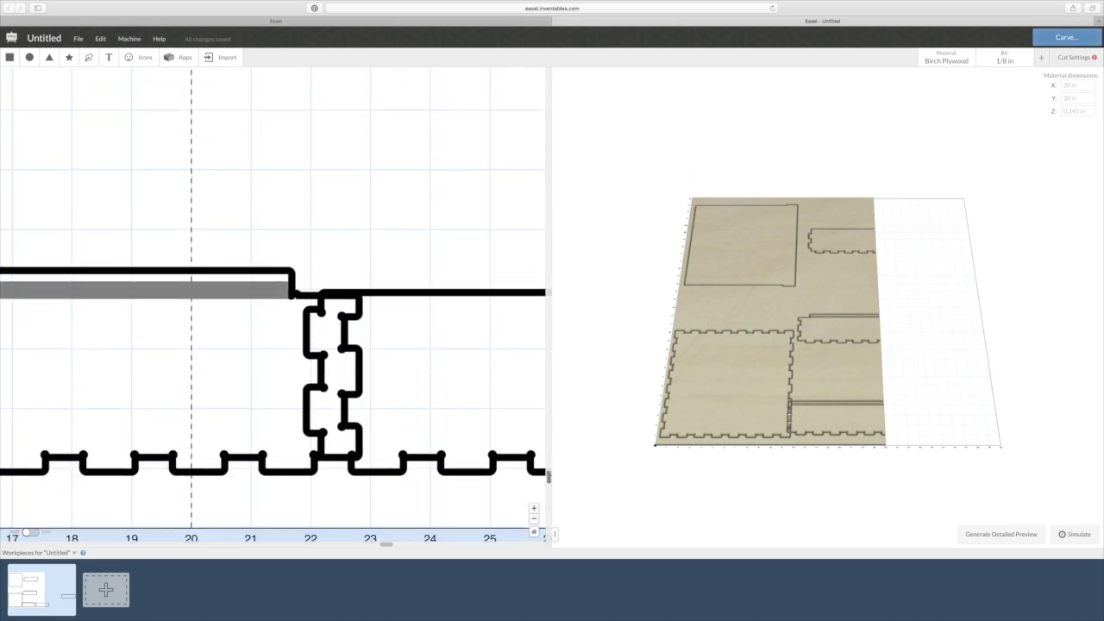
click(390, 294)
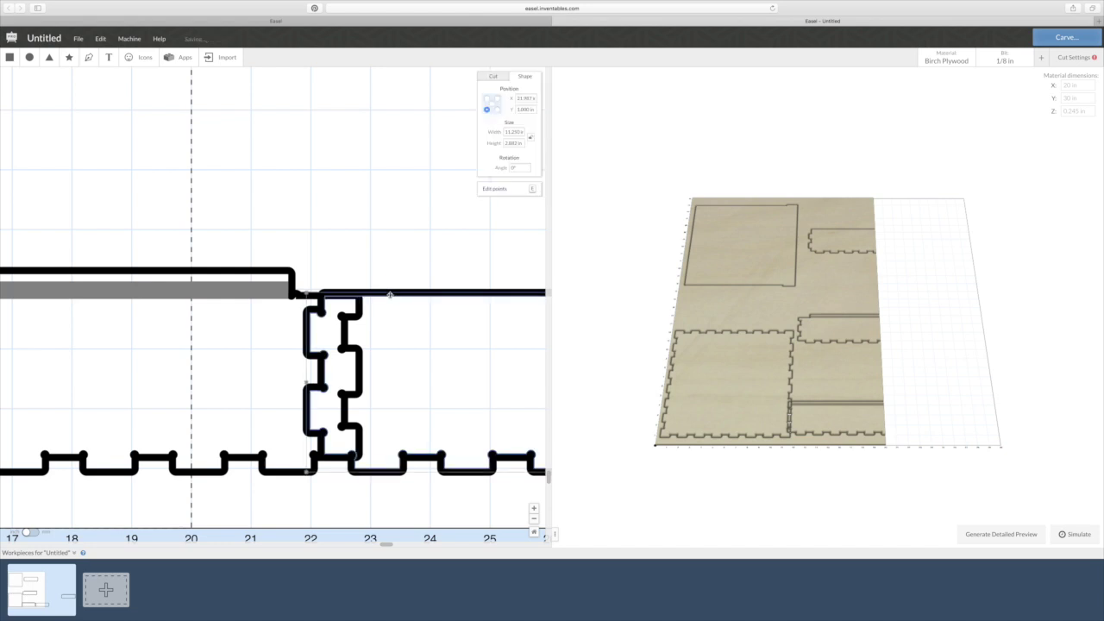
key(e)
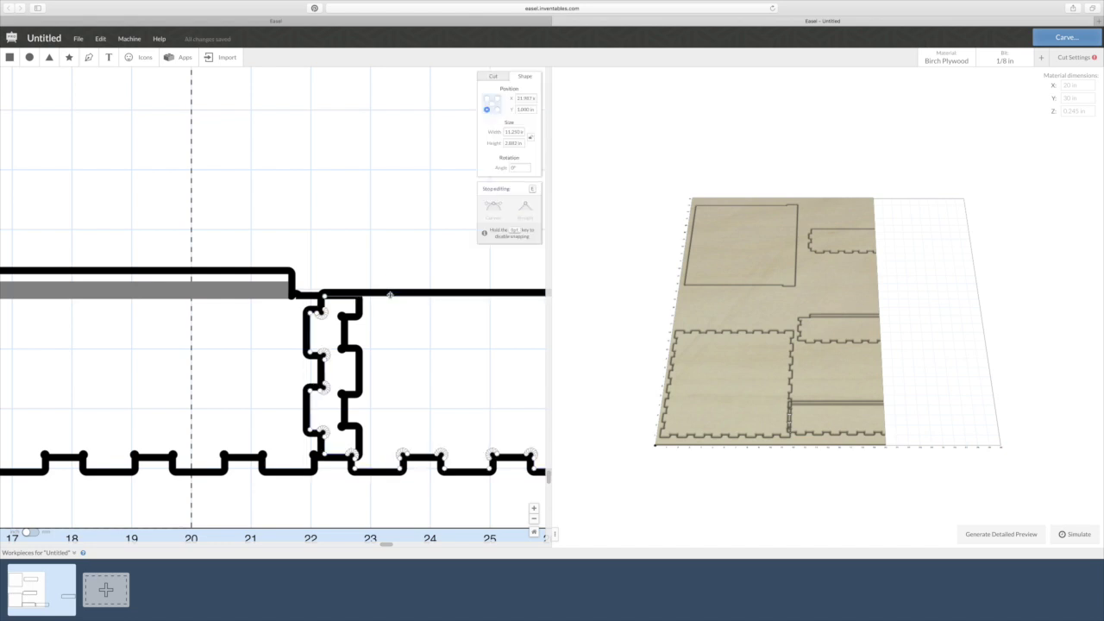
click(324, 296)
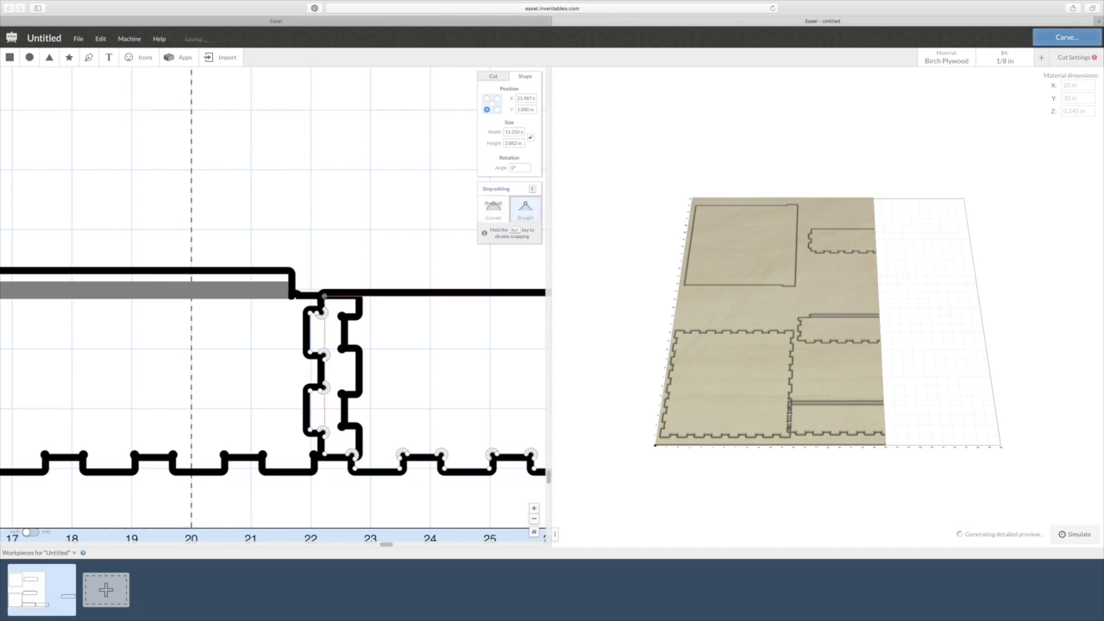
key(Down)
key(Down)
key(Down)
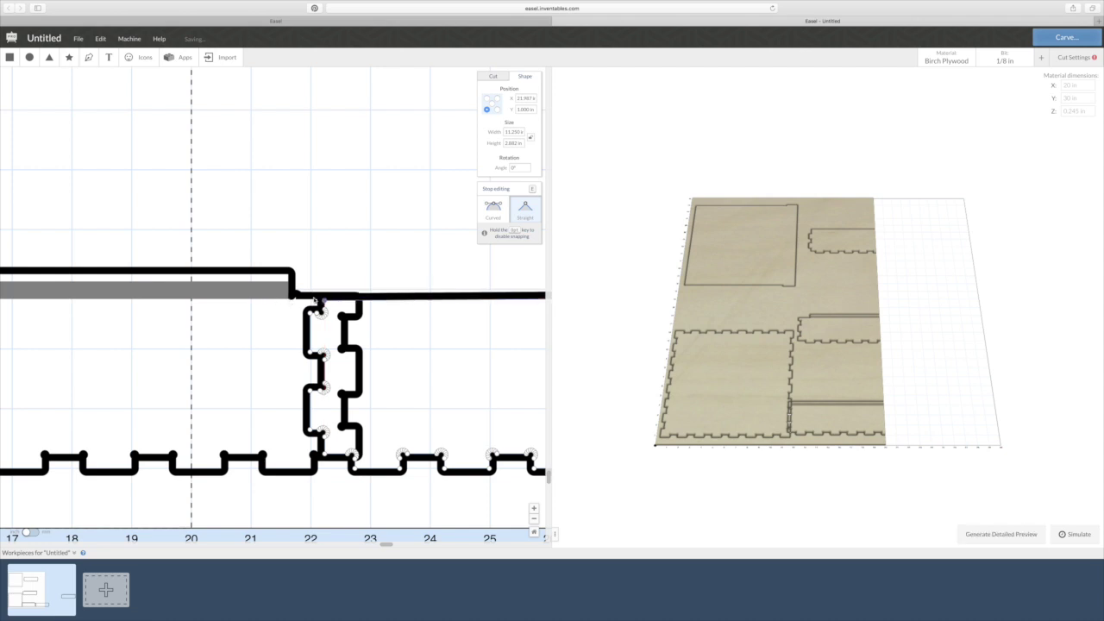
click(322, 302)
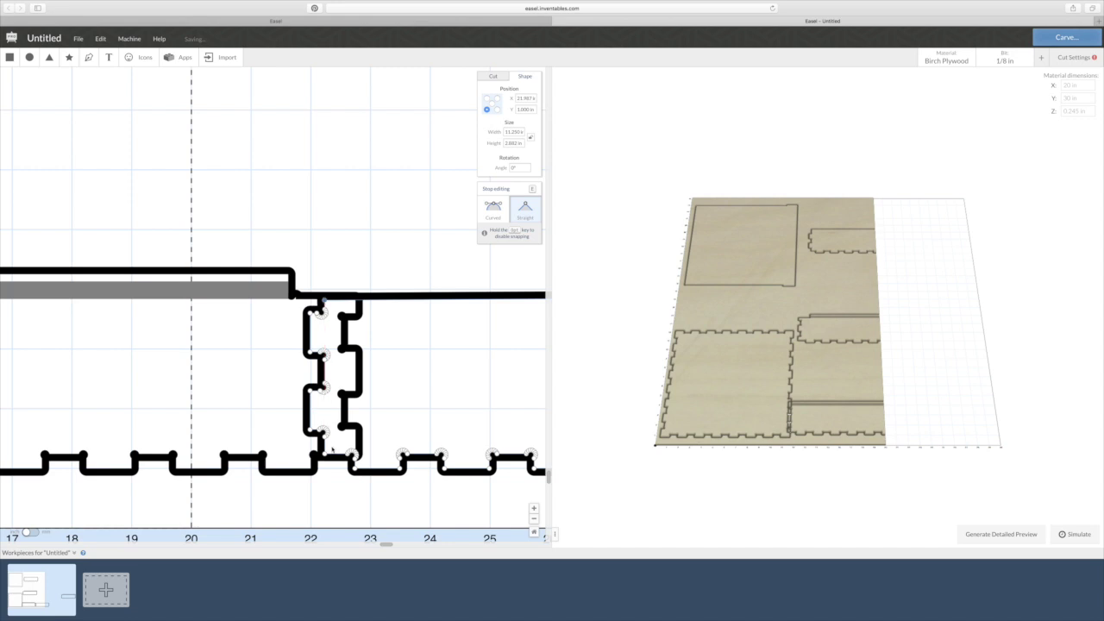
Lower the strip's top-right corner point so its top edge is level, then stop editing
click(534, 520)
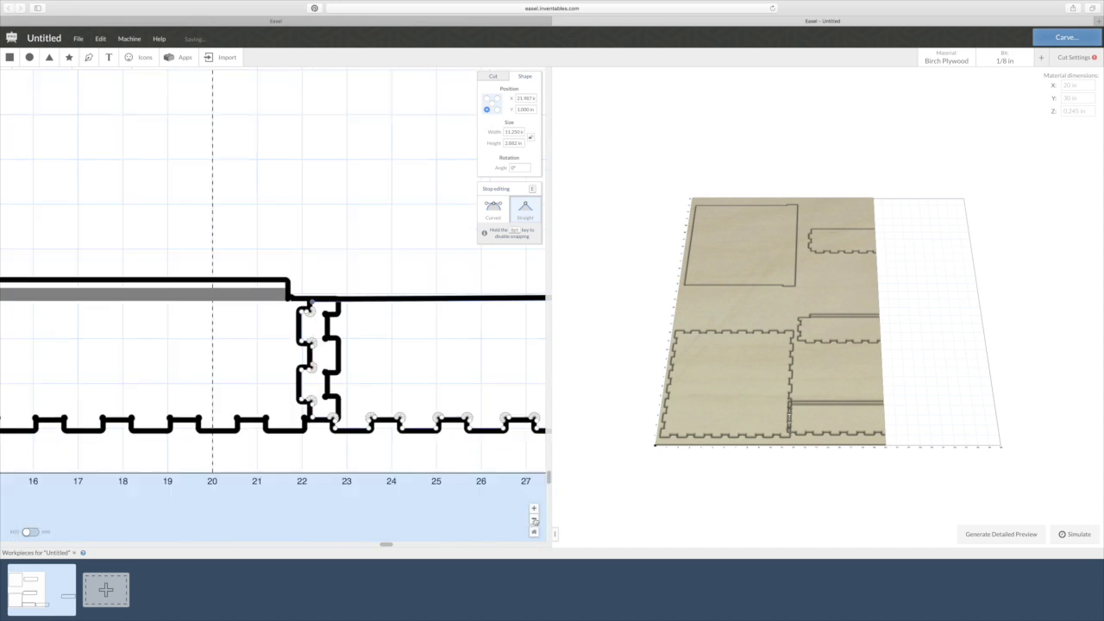
click(534, 519)
drag(385, 545, 470, 544)
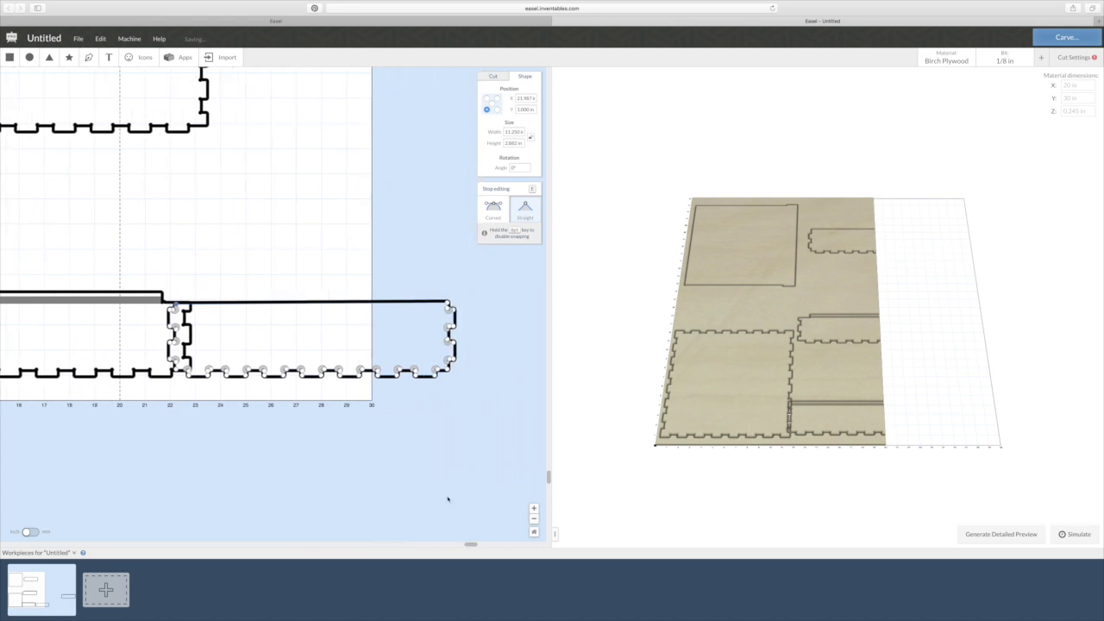
click(448, 304)
click(448, 303)
drag(447, 302, 447, 305)
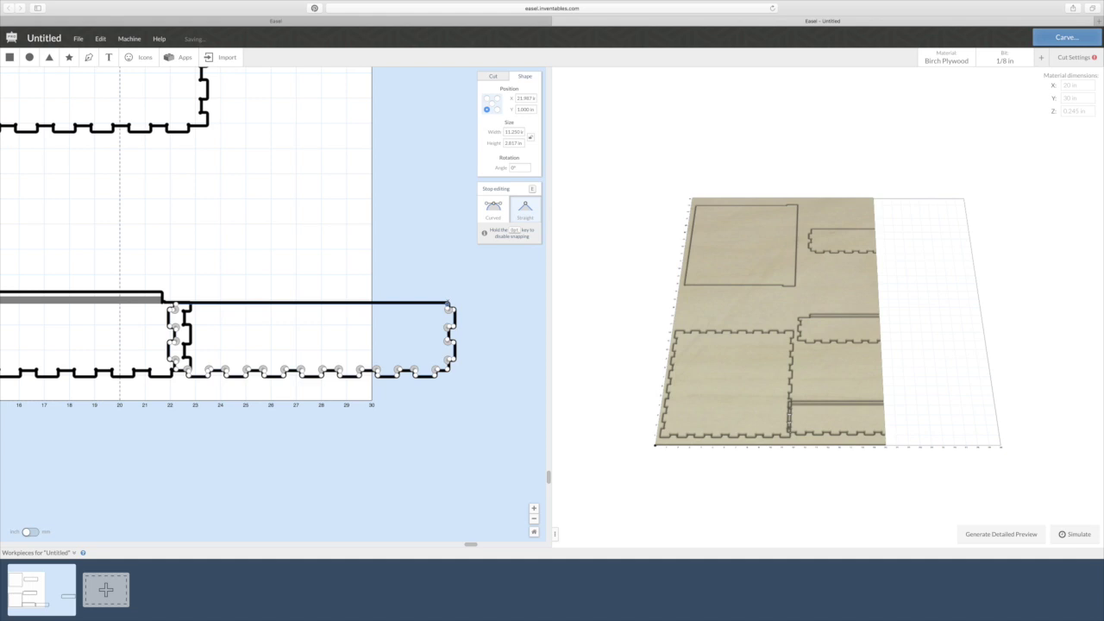
key(e)
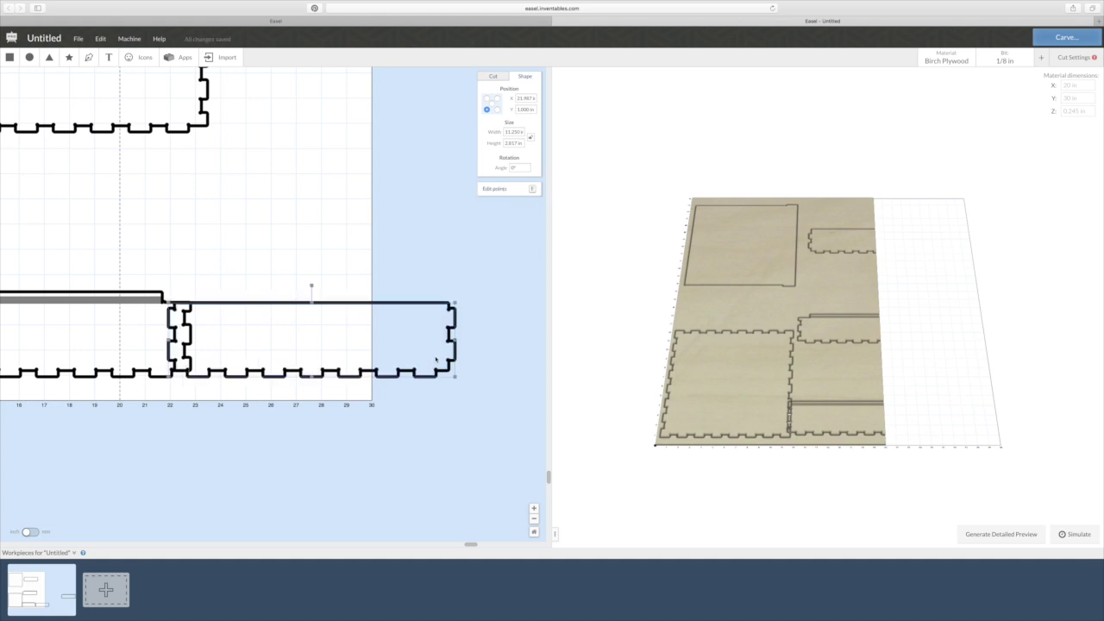
Move the reshaped tabbed strip up on the board and zoom out to the whole sheet
drag(290, 361, 284, 222)
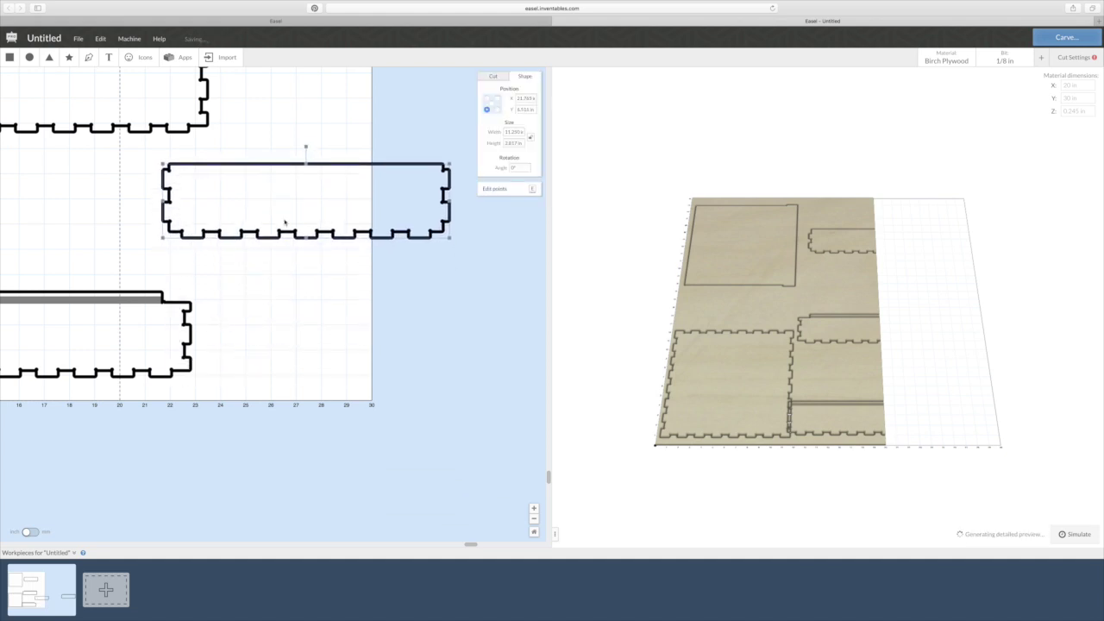
click(534, 520)
click(534, 520)
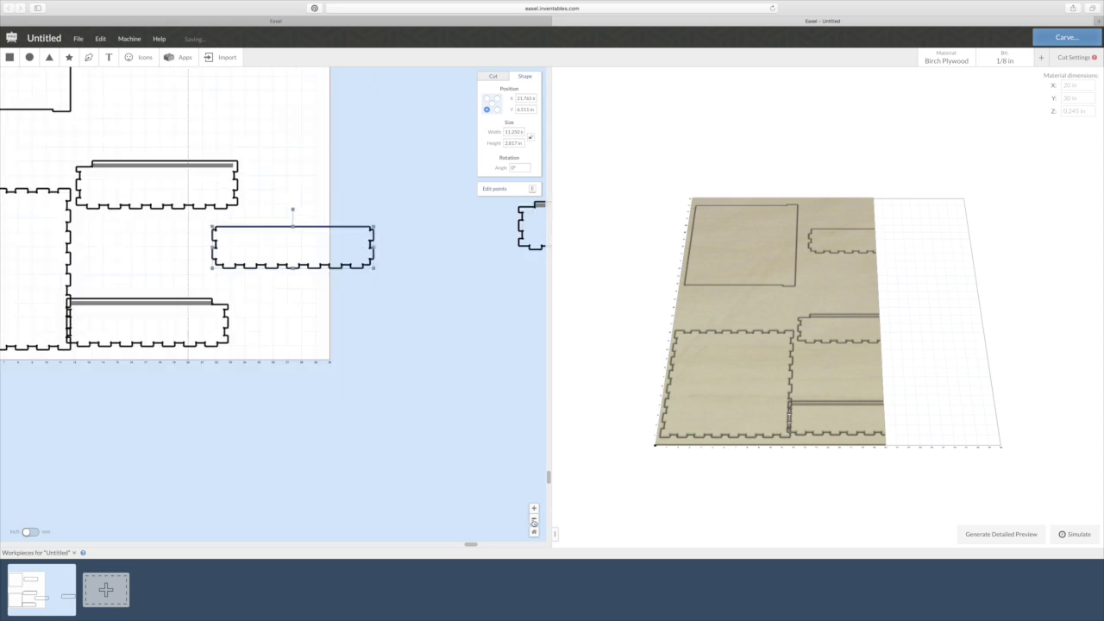
click(534, 520)
click(534, 520)
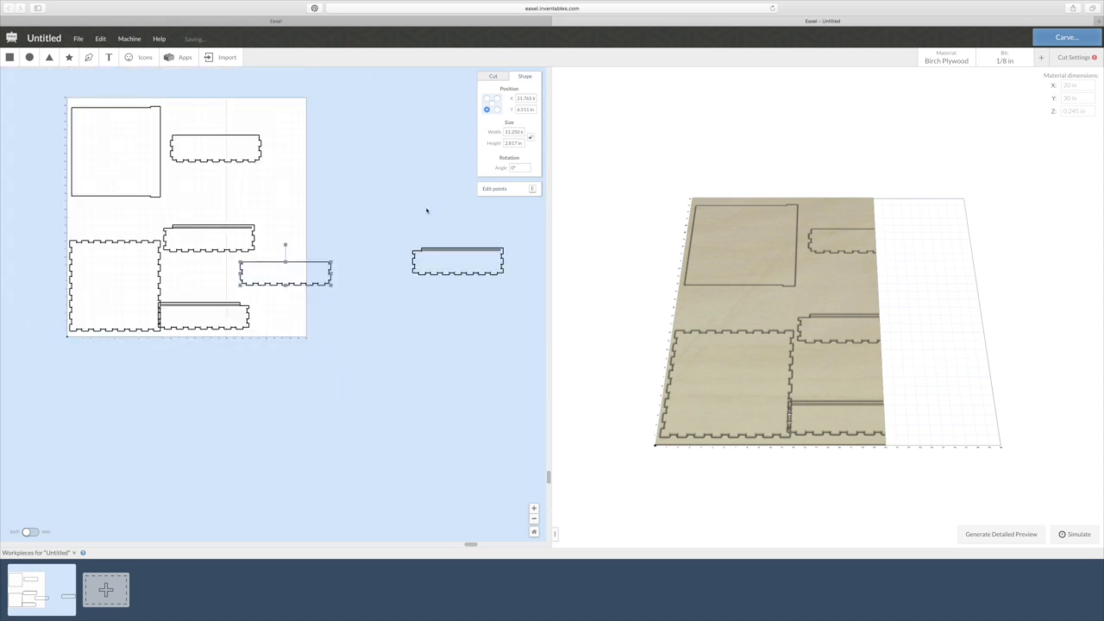
Delete the stray tabbed piece lying off the sheet's right side
drag(421, 221, 472, 308)
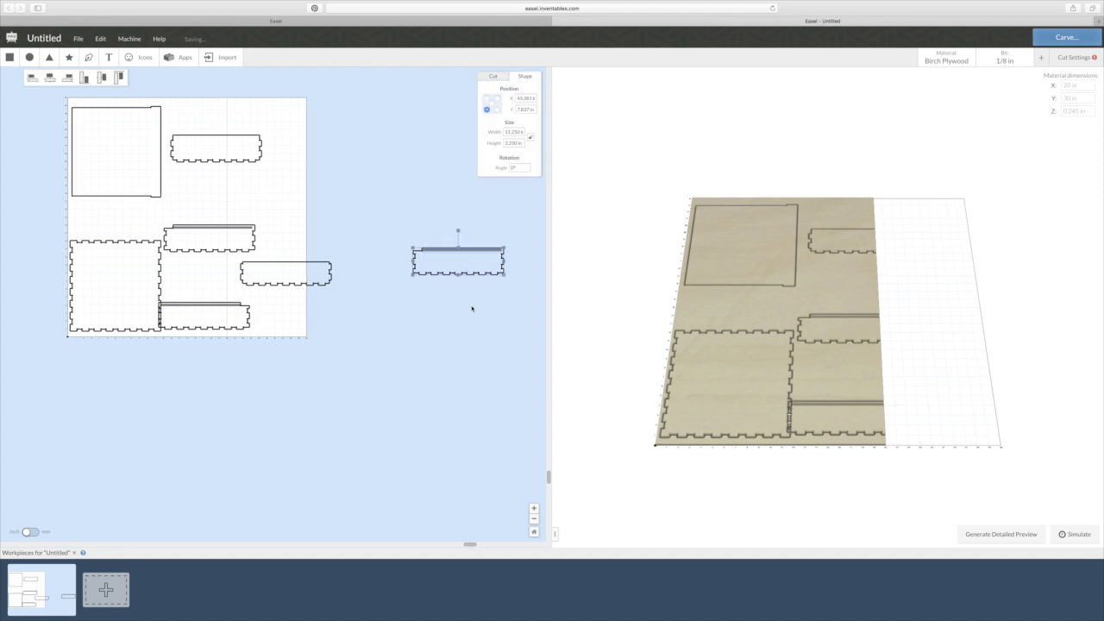
key(Delete)
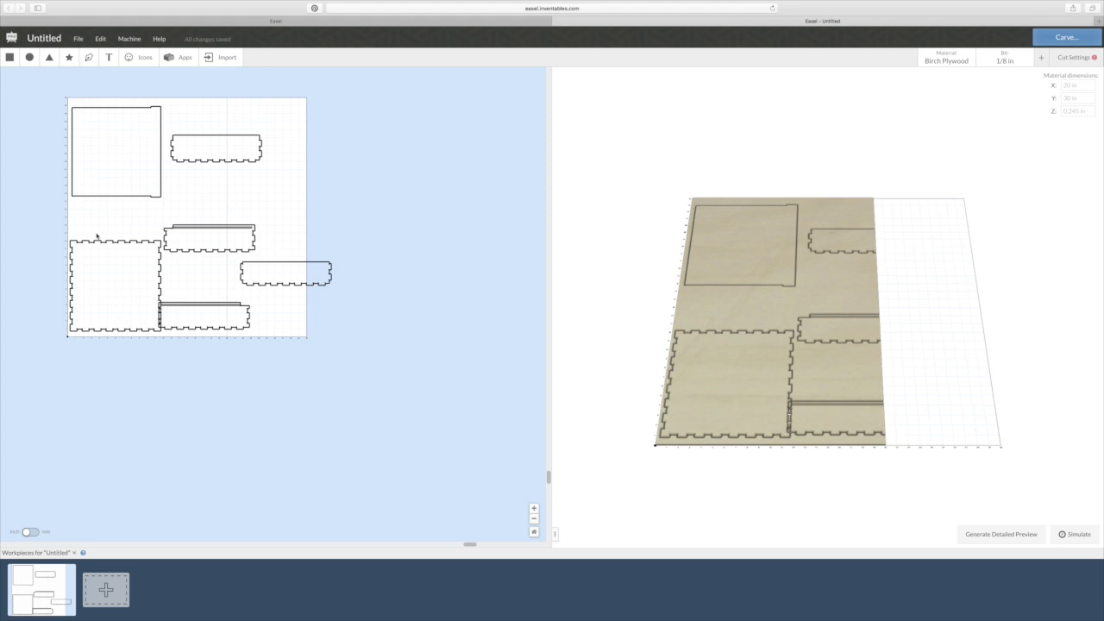
click(118, 262)
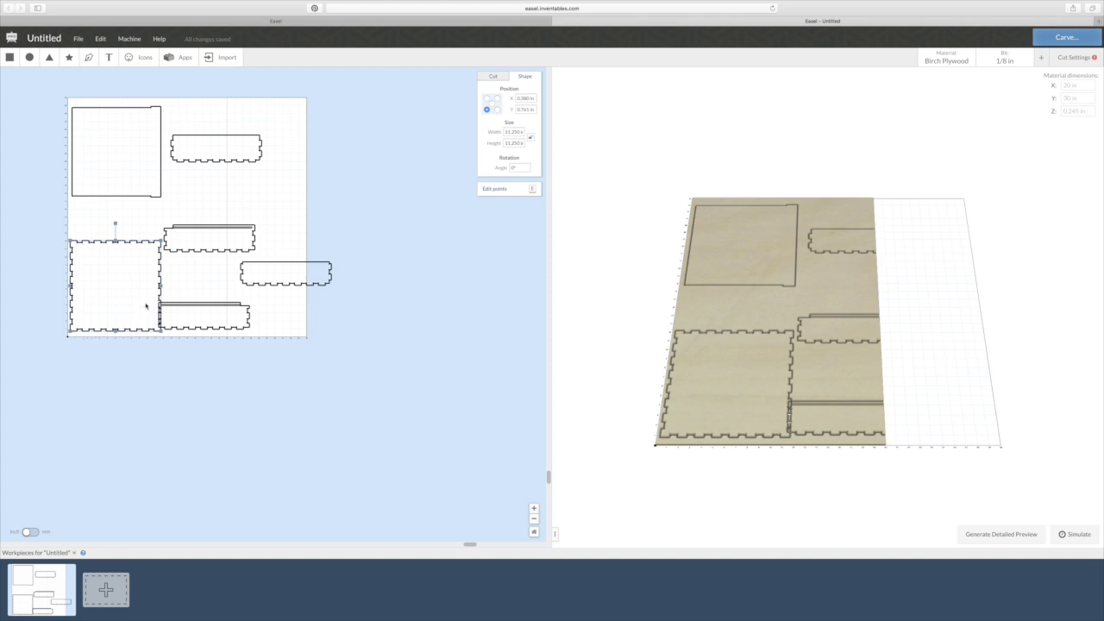
Position the tabbed square panel at X 7 and Y .7 in the Shape panel
click(526, 98)
double_click(525, 98)
text(7)
key(Tab)
text(.7)
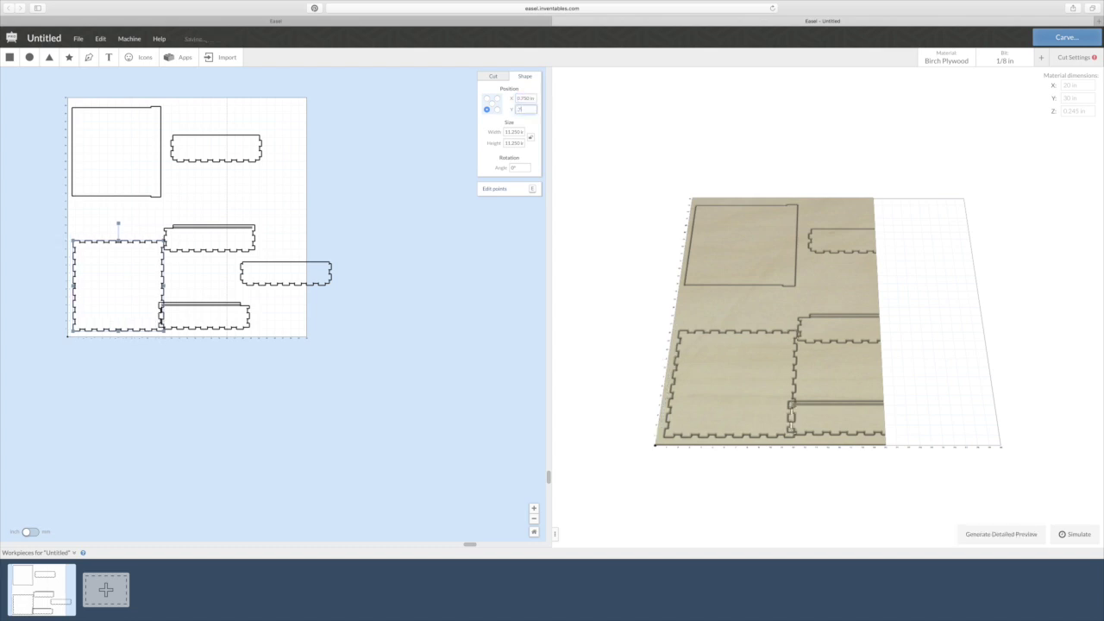
key(Tab)
Shift the bottom strip and the tabbed strip above it to the right
click(197, 312)
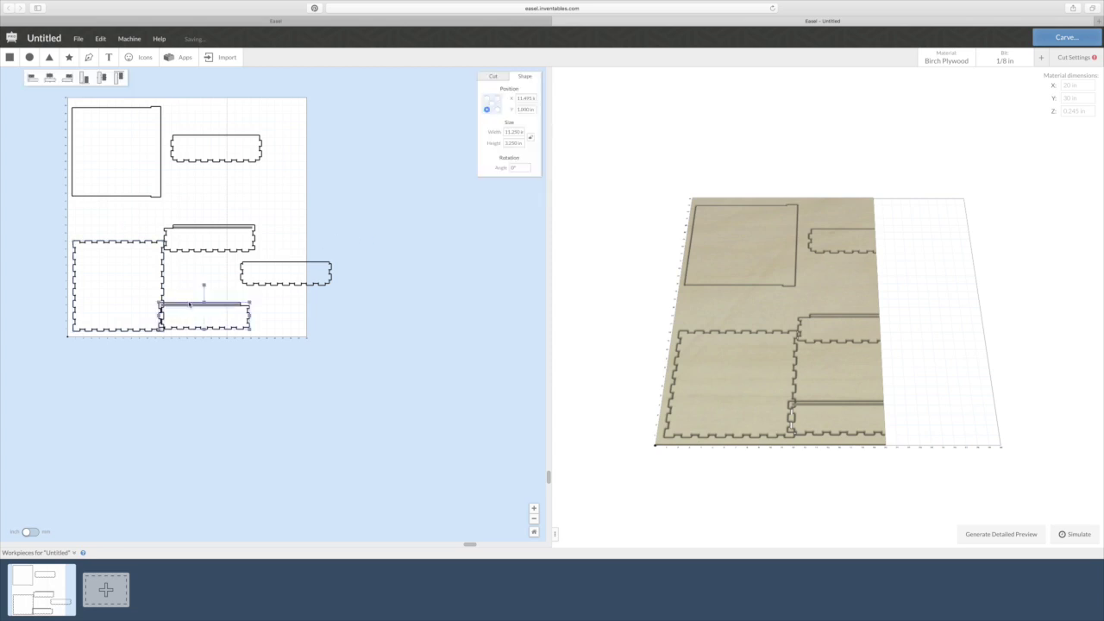
drag(190, 304, 261, 313)
click(195, 229)
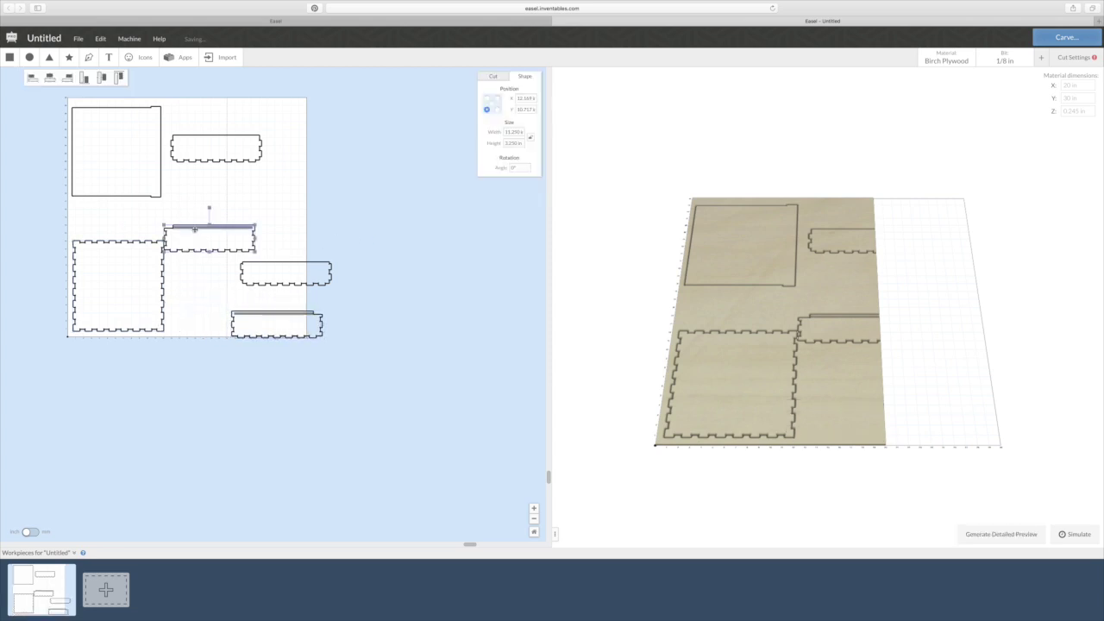
drag(195, 229, 255, 228)
Rotate the plain top panel 90° and move it down just above the tabbed square panel
click(94, 151)
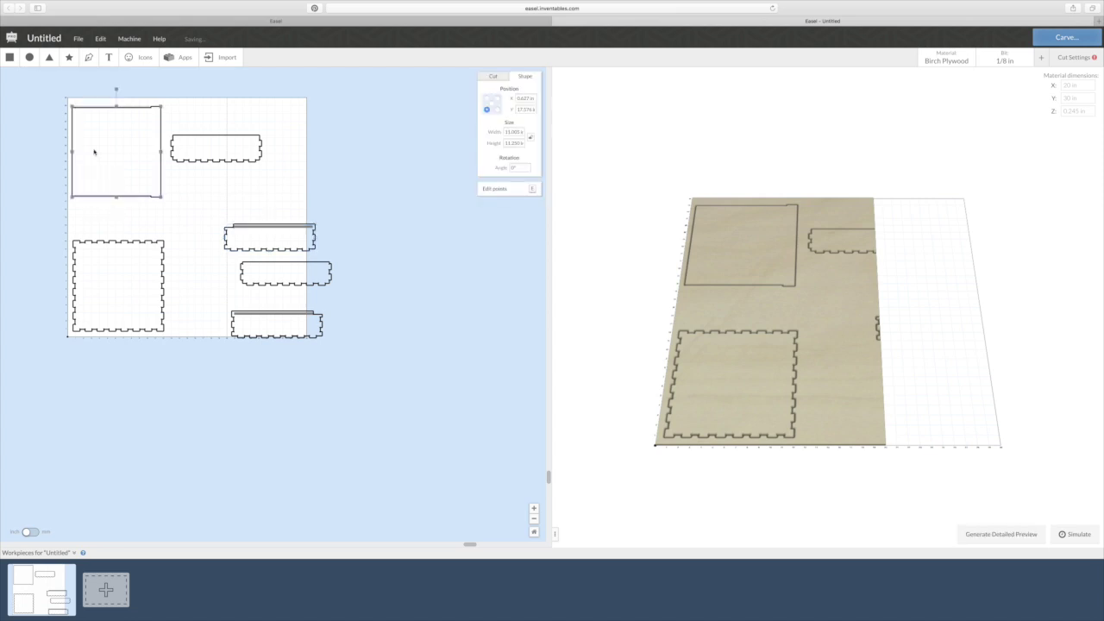
click(521, 168)
text(90)
key(Return)
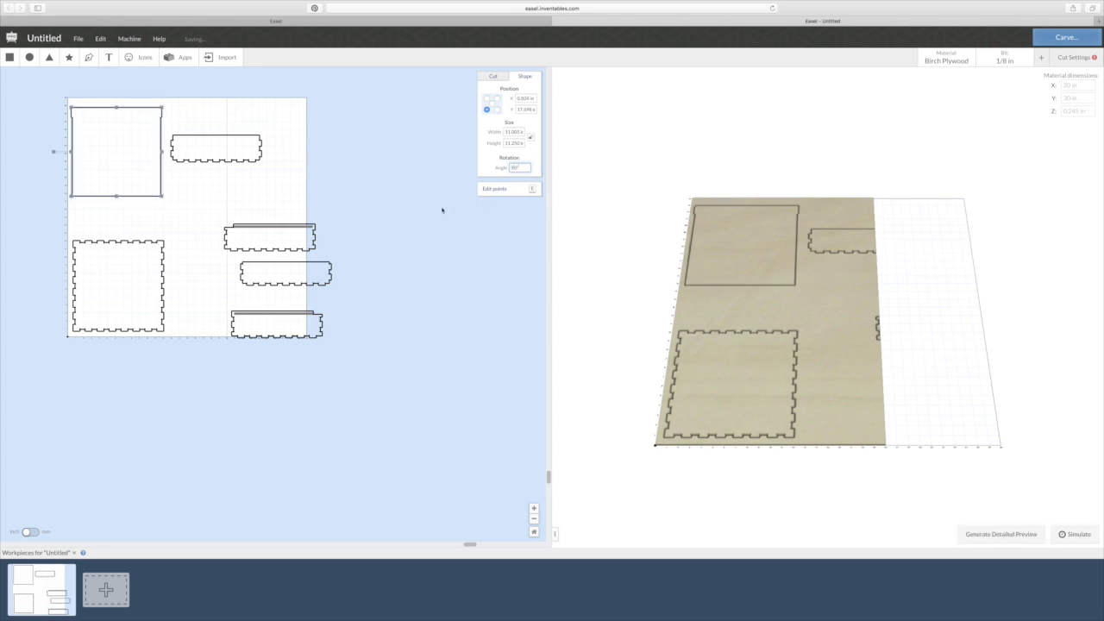
click(101, 197)
drag(101, 197, 104, 238)
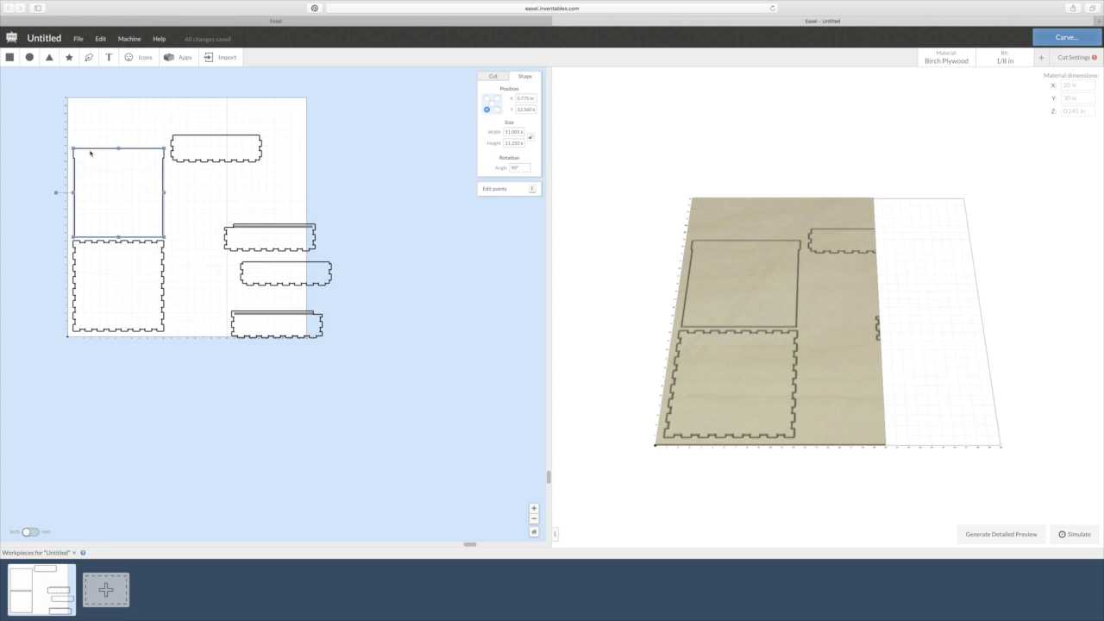
Mirror the plain square lid panel vertically with Flip Vertical, then deselect it
right_click(89, 152)
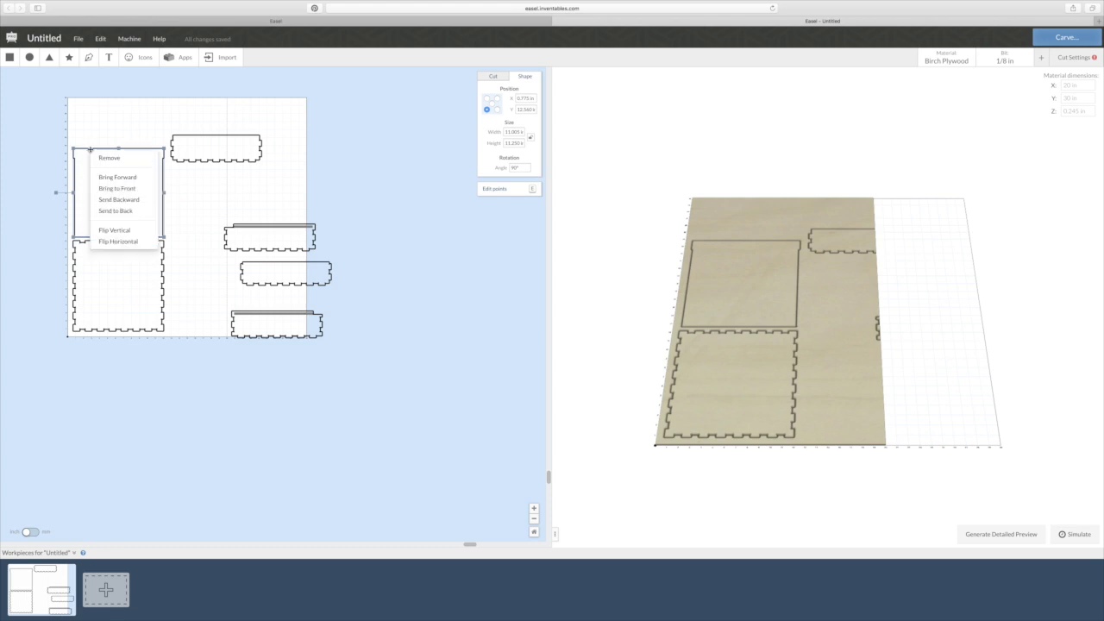
click(115, 235)
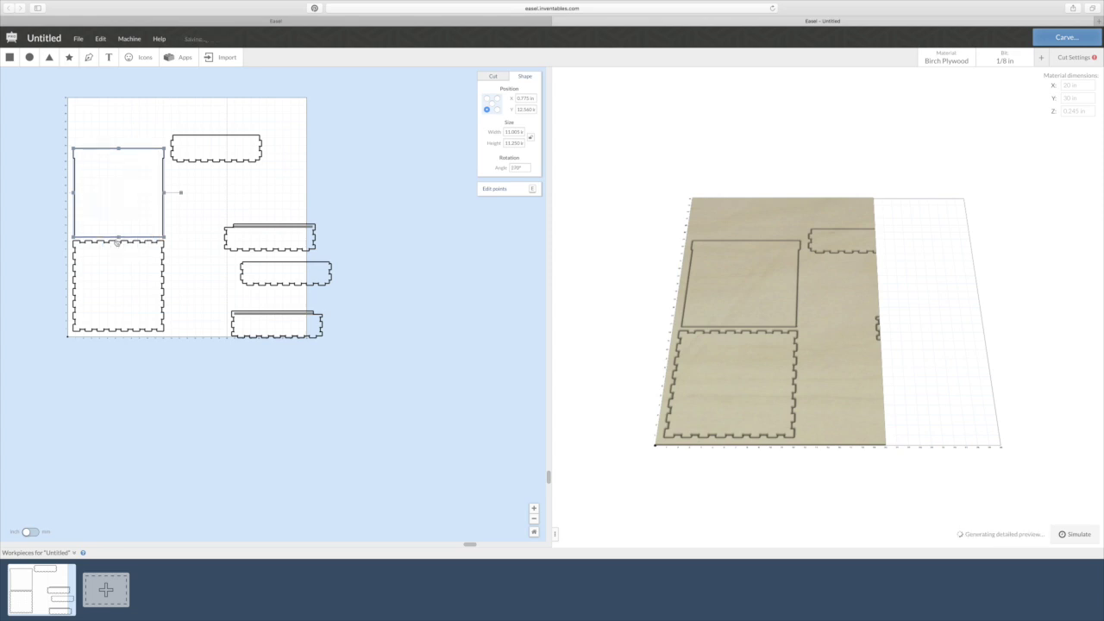
right_click(107, 150)
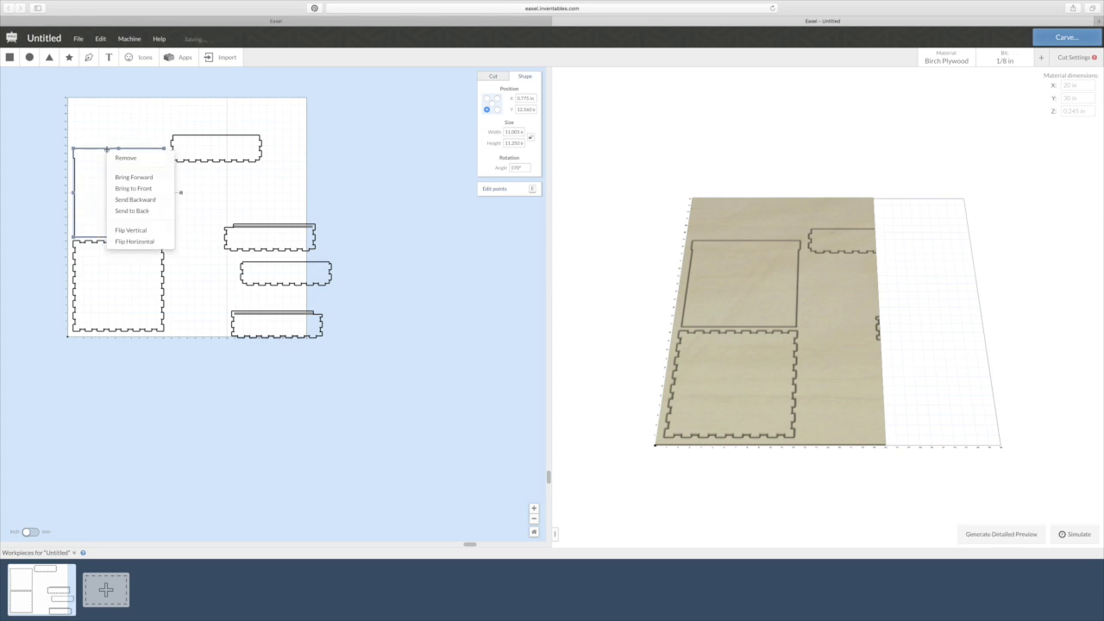
click(129, 232)
click(202, 234)
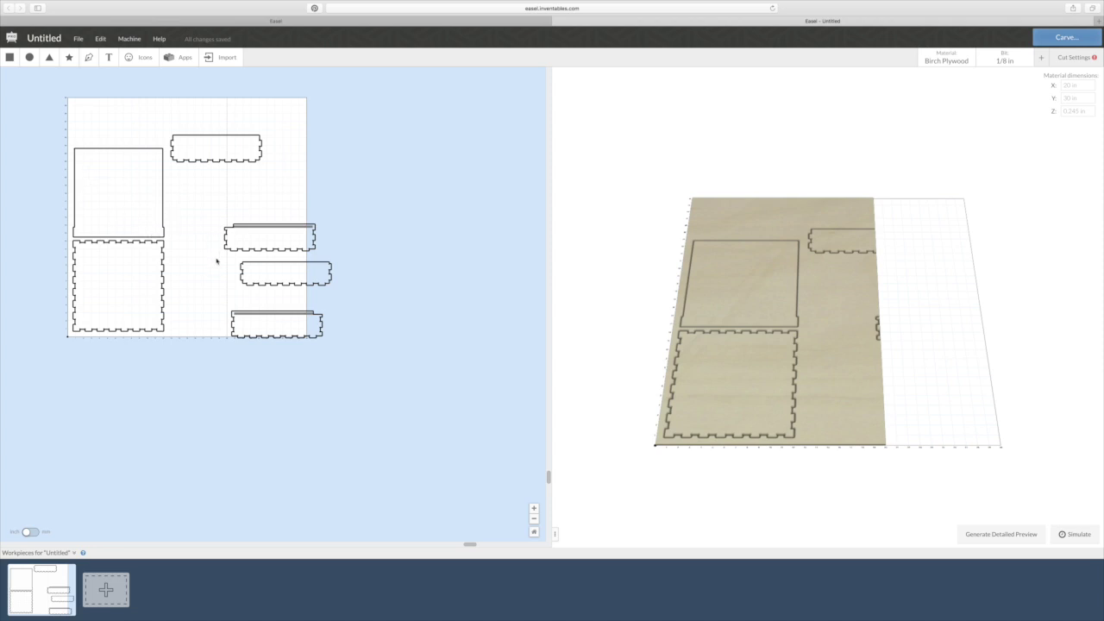
Rotate the top-middle tabbed strip 90° and move it beside the large panel
mouse_move(190, 125)
mouse_down()
mouse_move(217, 171)
mouse_move(200, 137)
mouse_up()
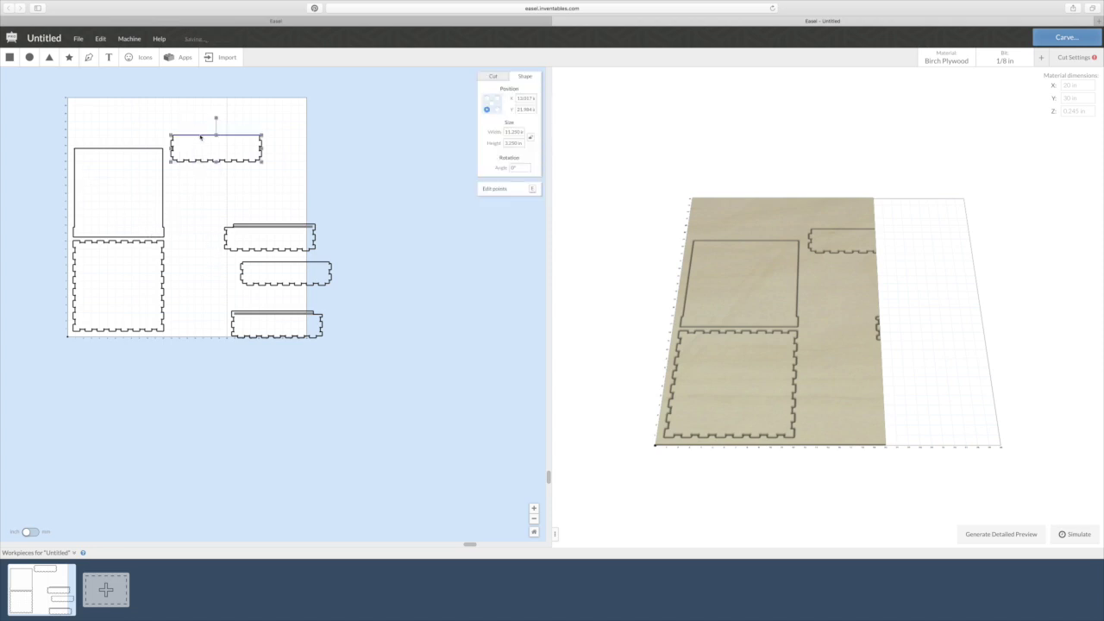
click(521, 167)
text(90)
key(Return)
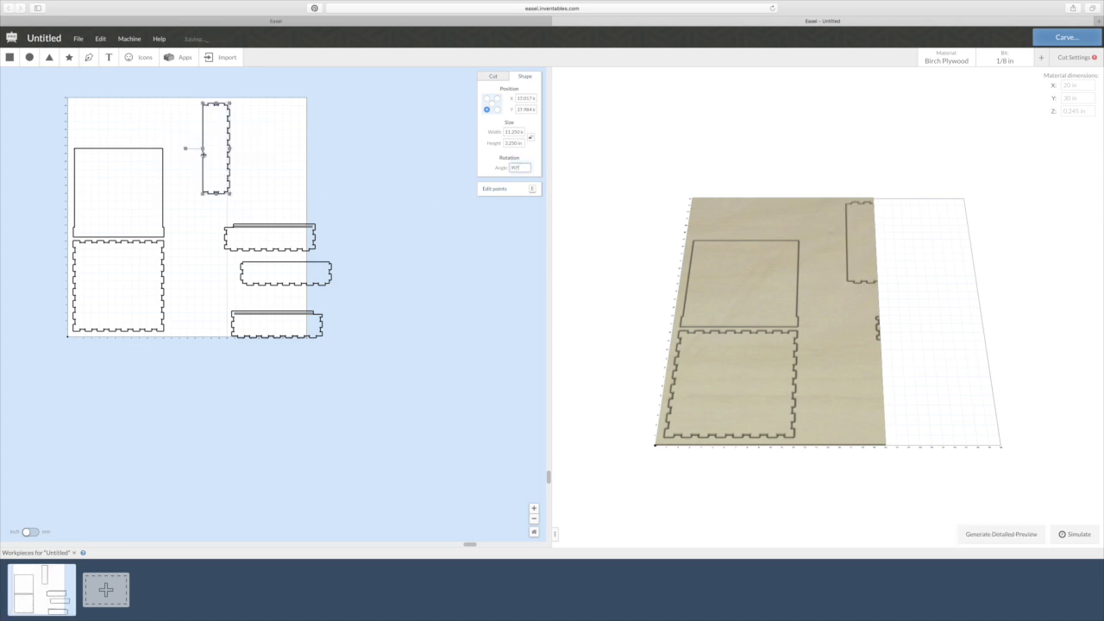
drag(203, 156, 167, 199)
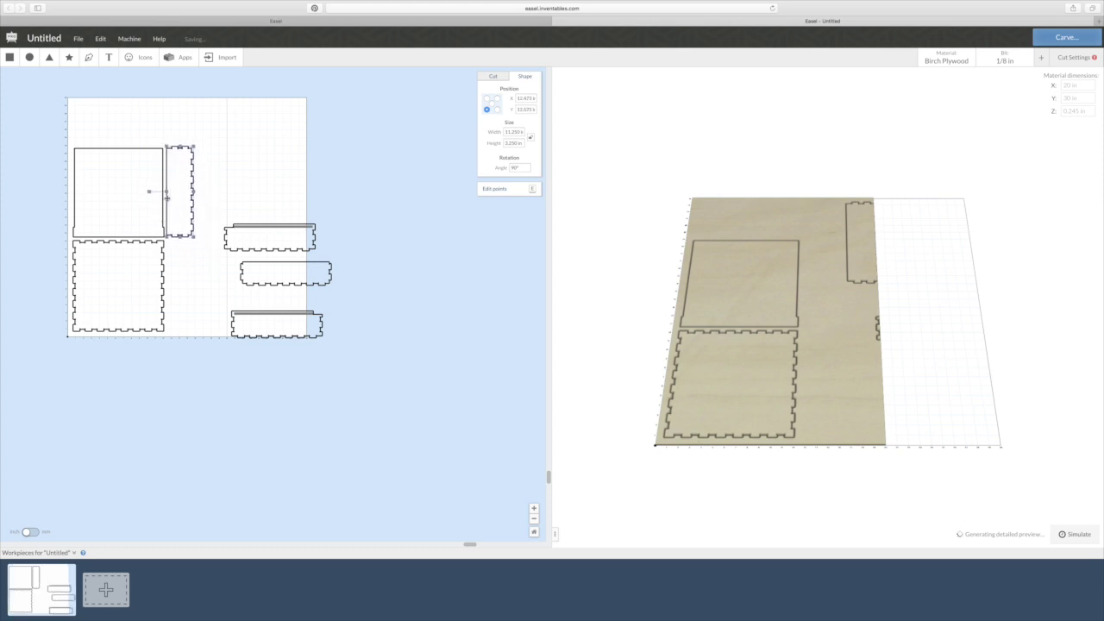
Rotate the next horizontal tabbed strip 90° and align it beside the lower large panel
click(250, 226)
click(518, 168)
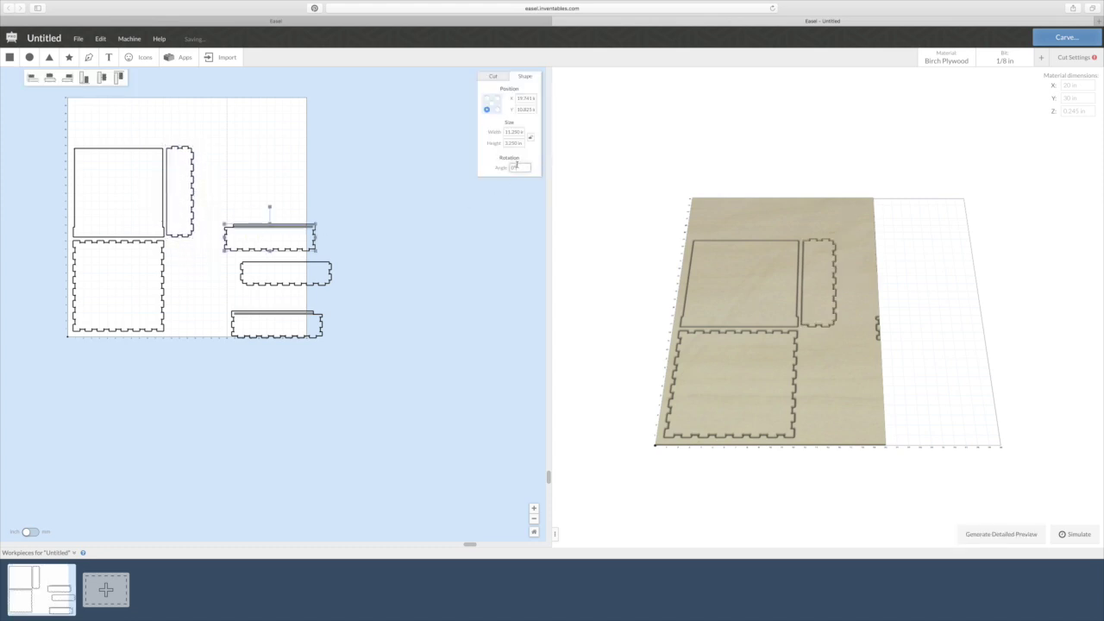
text(90)
key(Return)
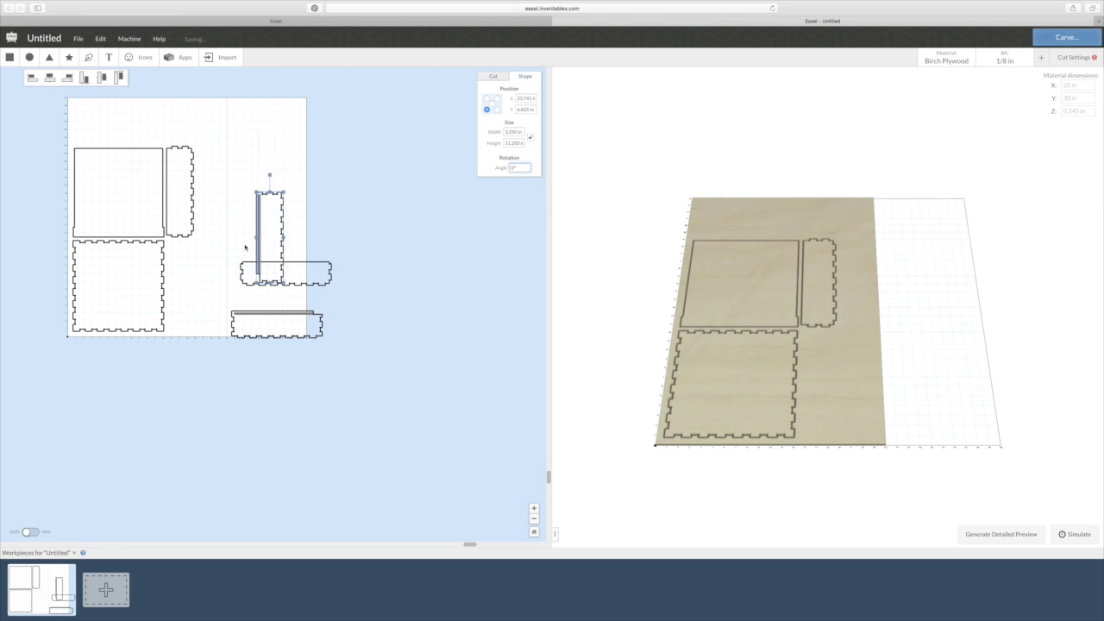
drag(257, 241, 171, 280)
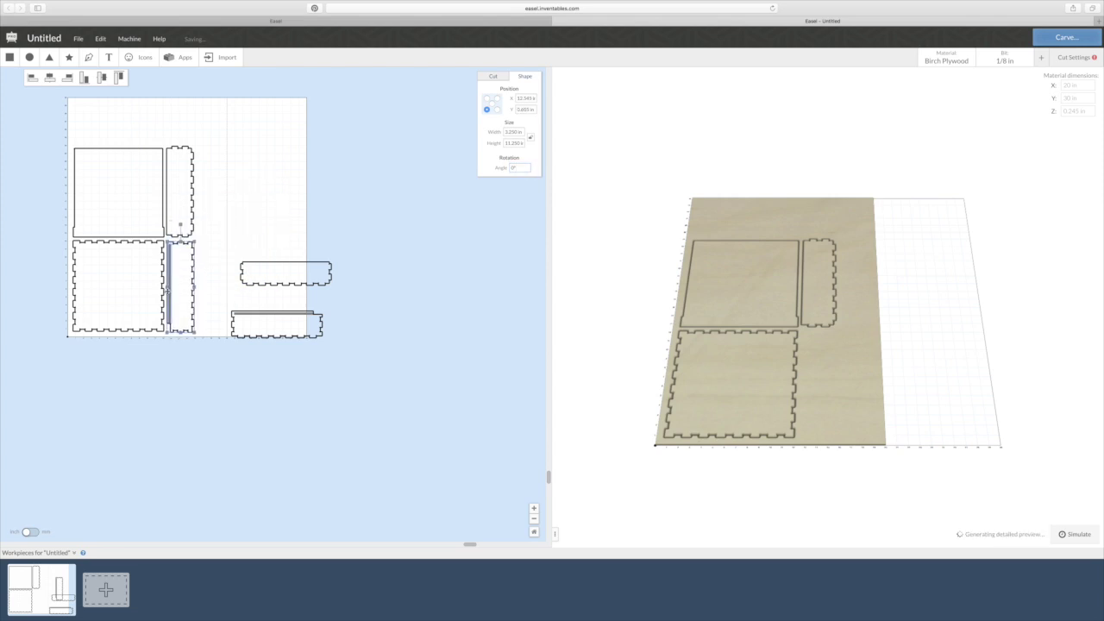
drag(167, 291, 165, 289)
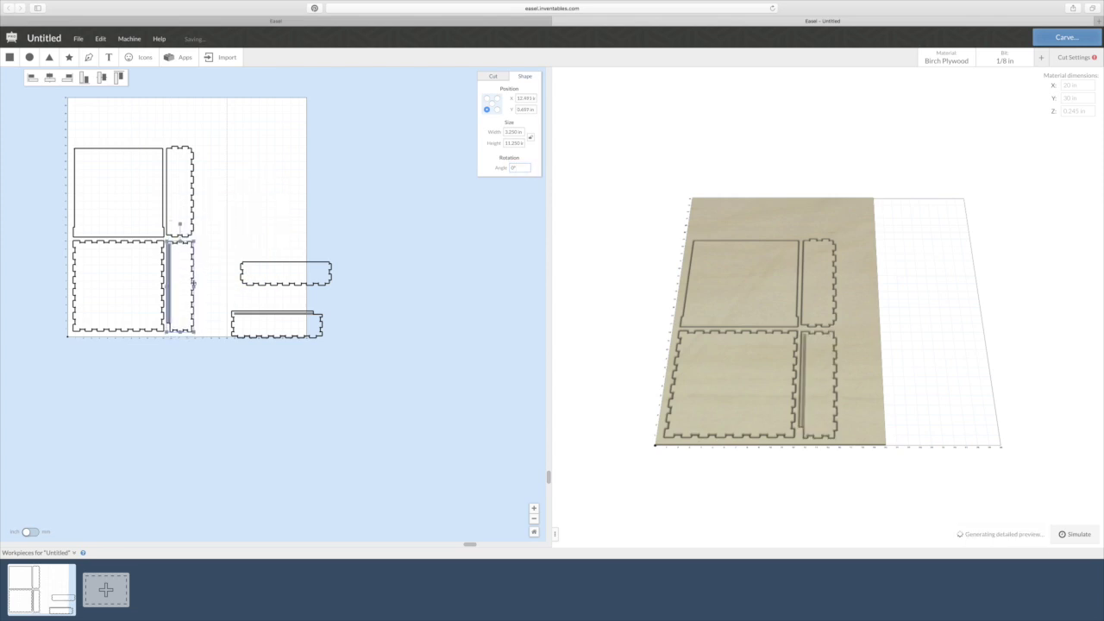
Rotate the remaining horizontal strip 90° and place it beside the upper vertical strip
click(285, 273)
click(516, 167)
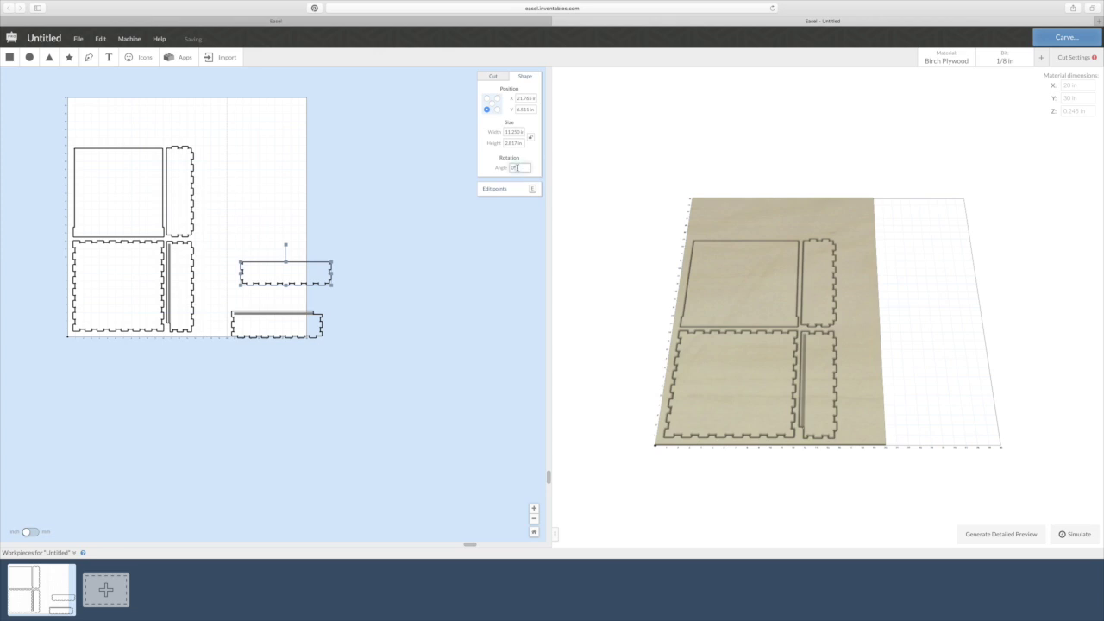
text(90)
key(Return)
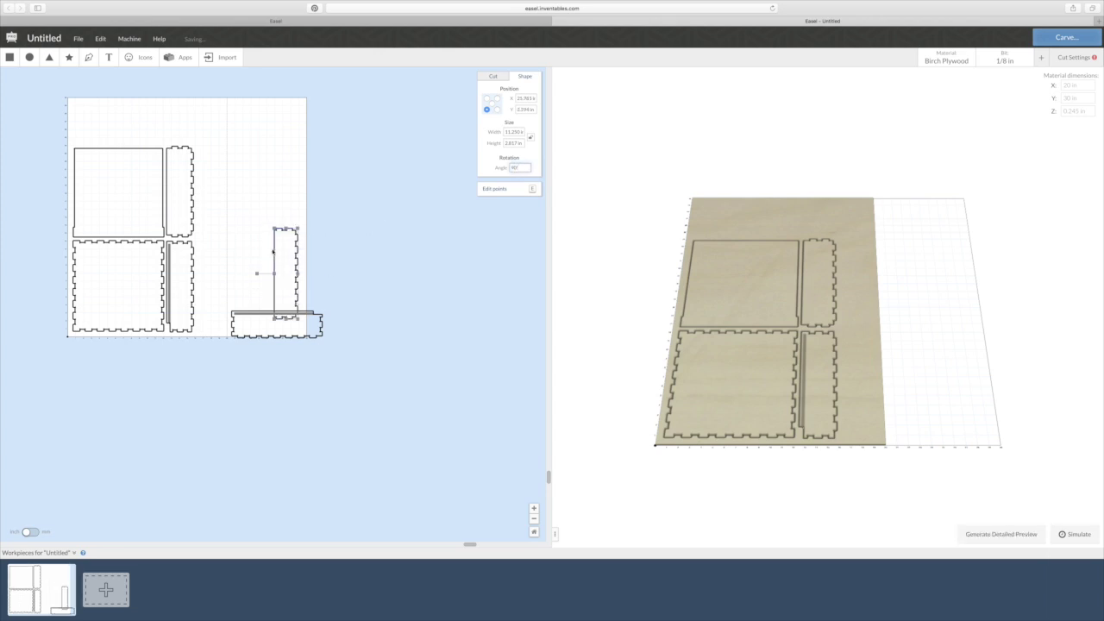
drag(276, 251, 197, 171)
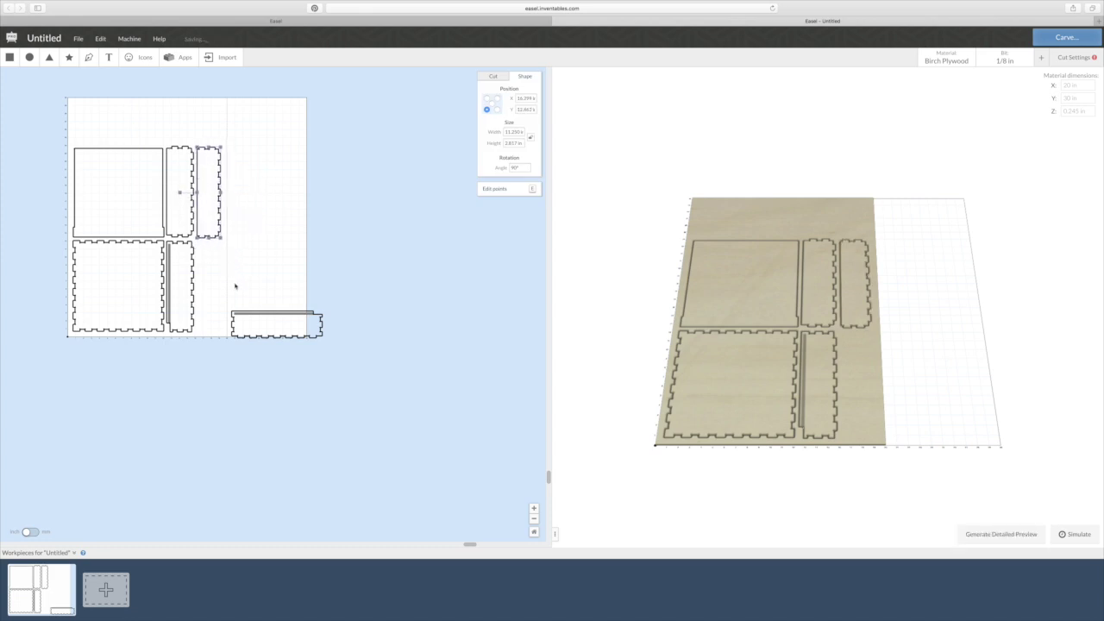
Rotate the bottom tabbed strip 90° into the empty slot, then check the 3D preview
drag(234, 284, 258, 338)
click(515, 168)
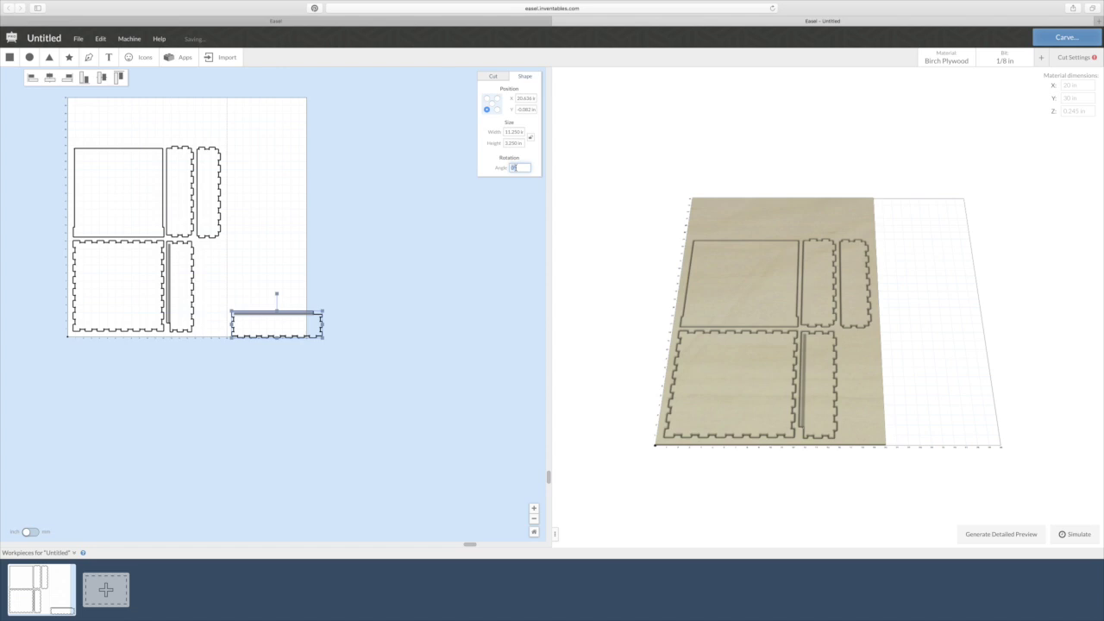
text(90)
key(Return)
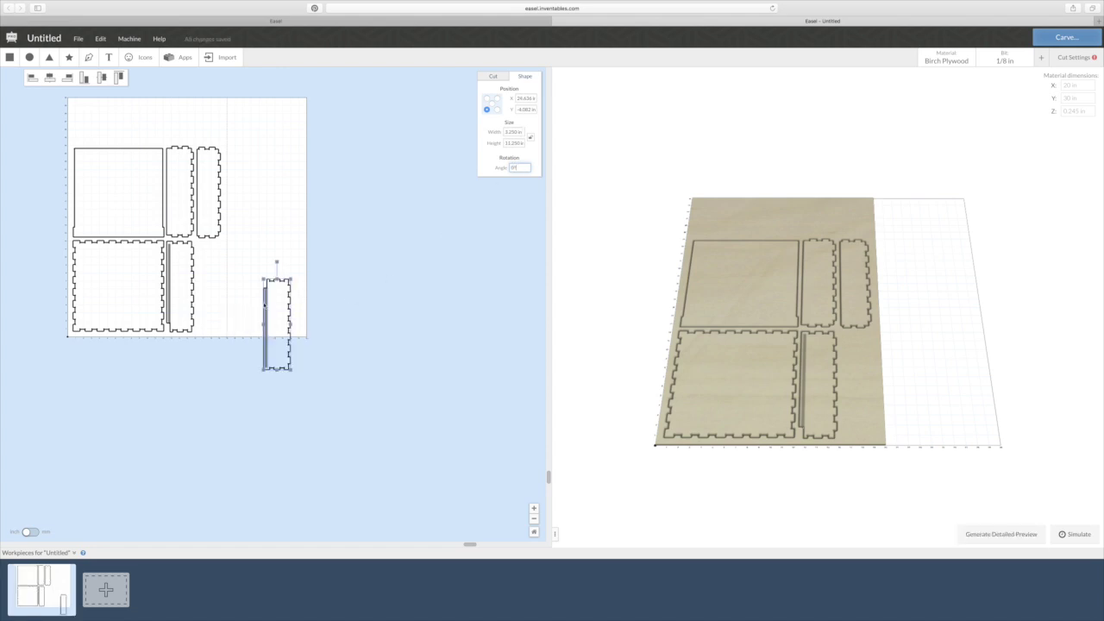
drag(265, 307, 199, 269)
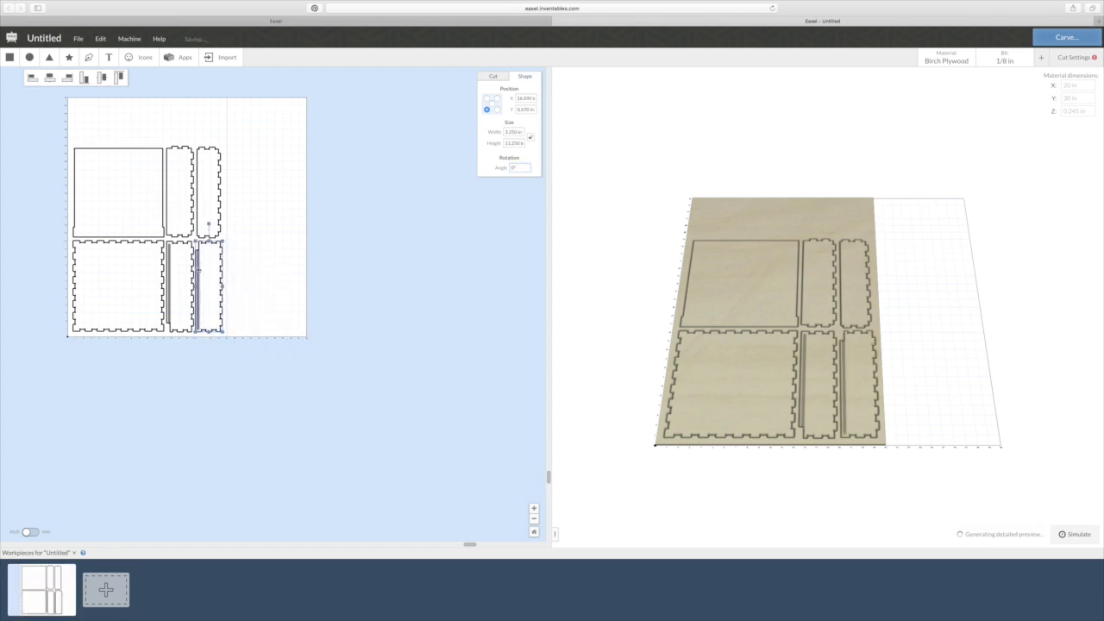
click(267, 295)
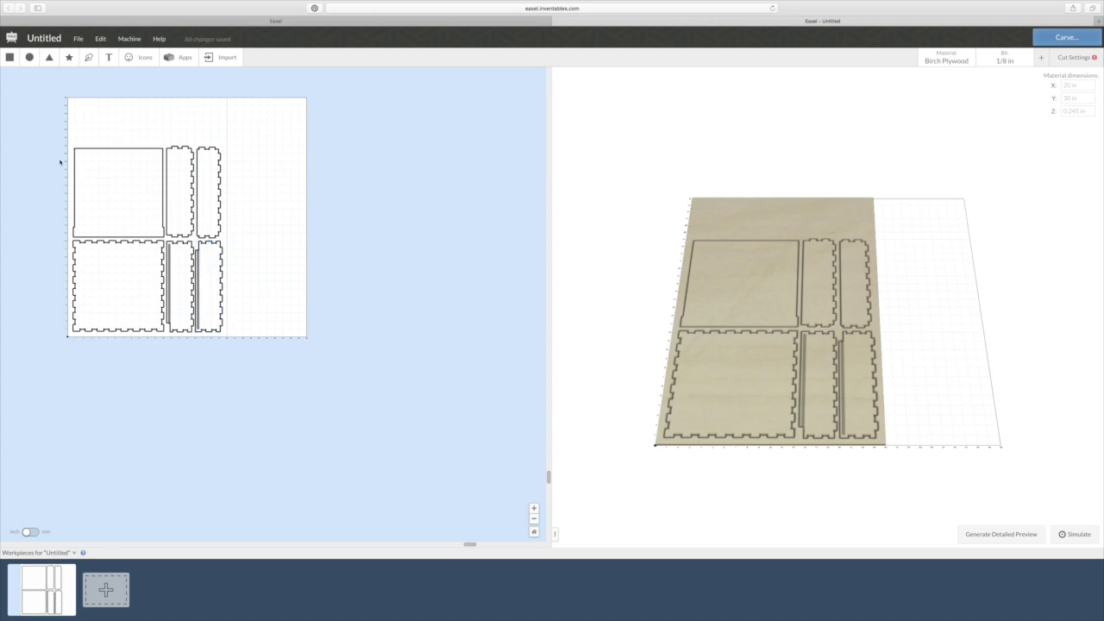
scroll(59, 151, down, 1)
scroll(60, 153, down, 1)
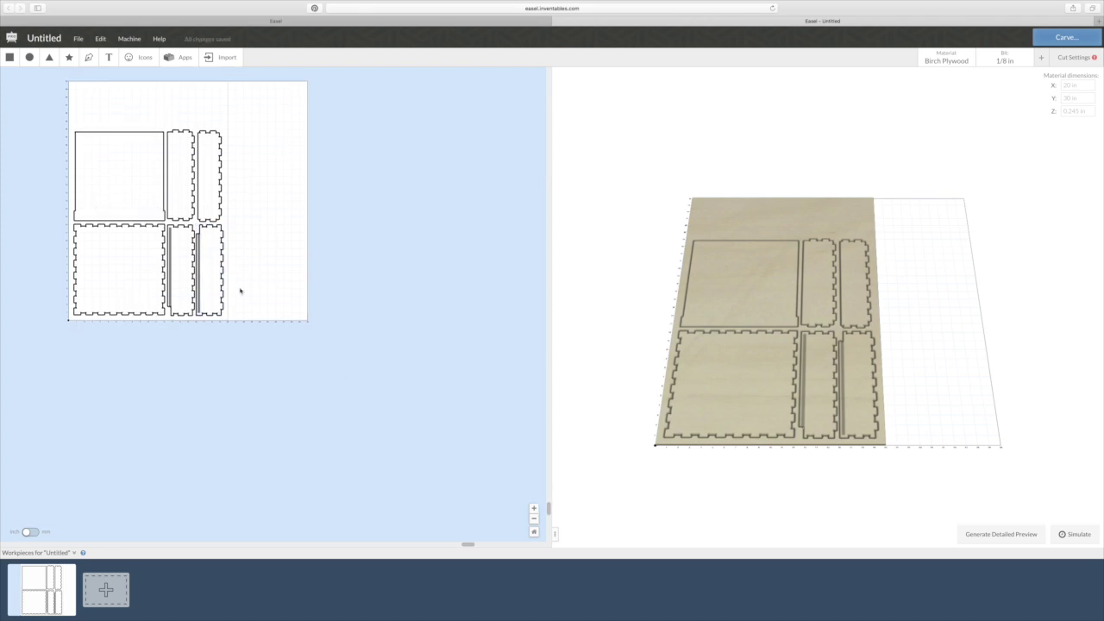
drag(786, 301, 788, 383)
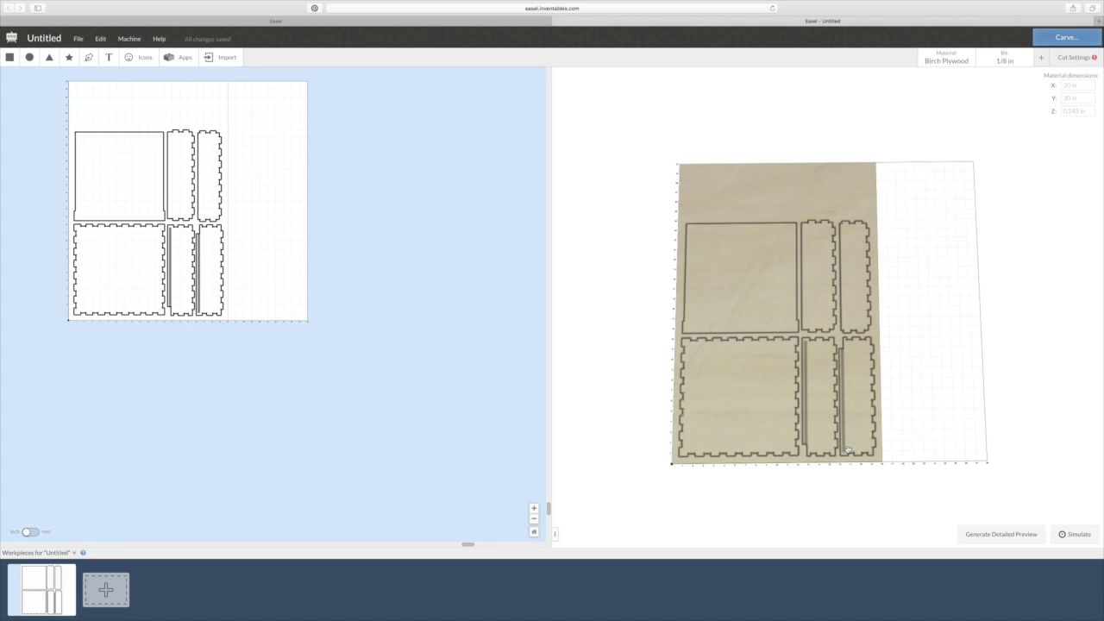
Choose the 1/8 in straight-cut end mill and run the detailed preview simulation
click(1004, 60)
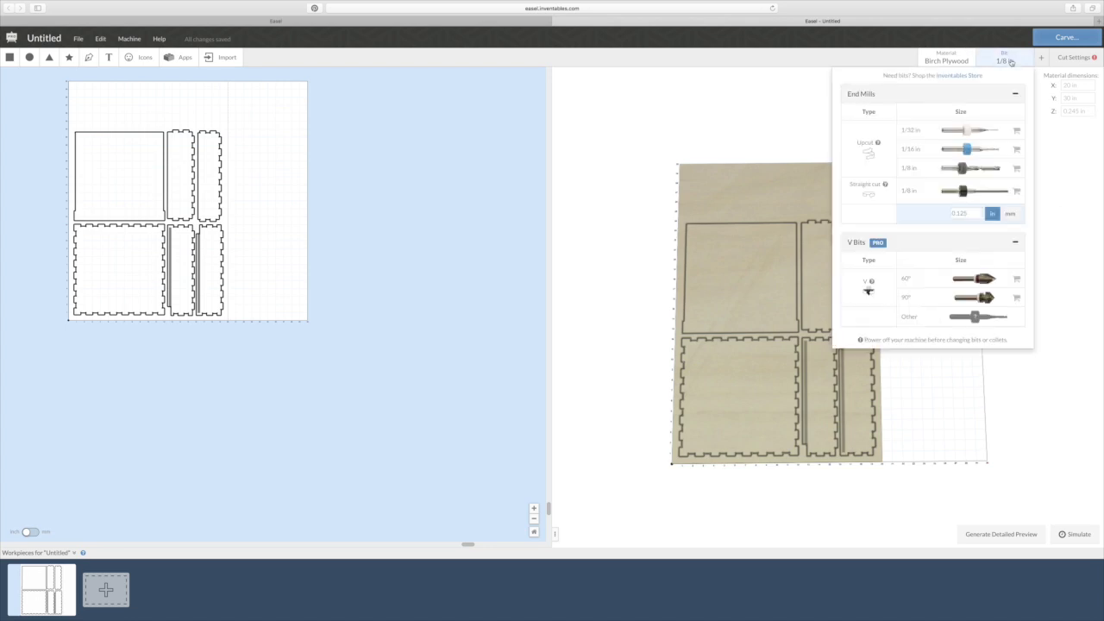
click(949, 191)
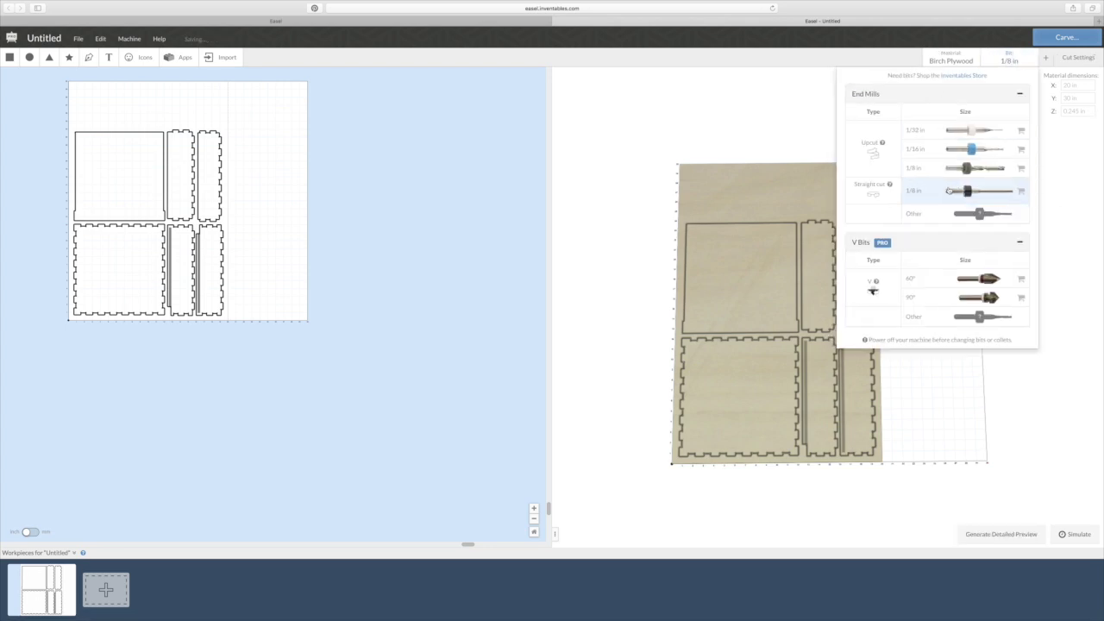
click(739, 332)
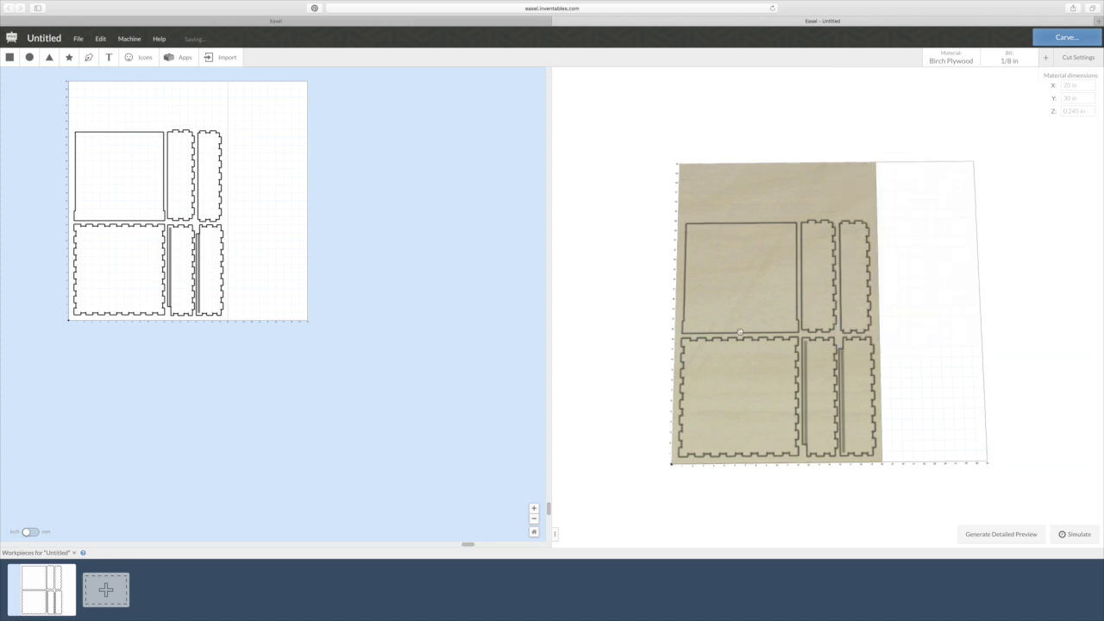
click(985, 534)
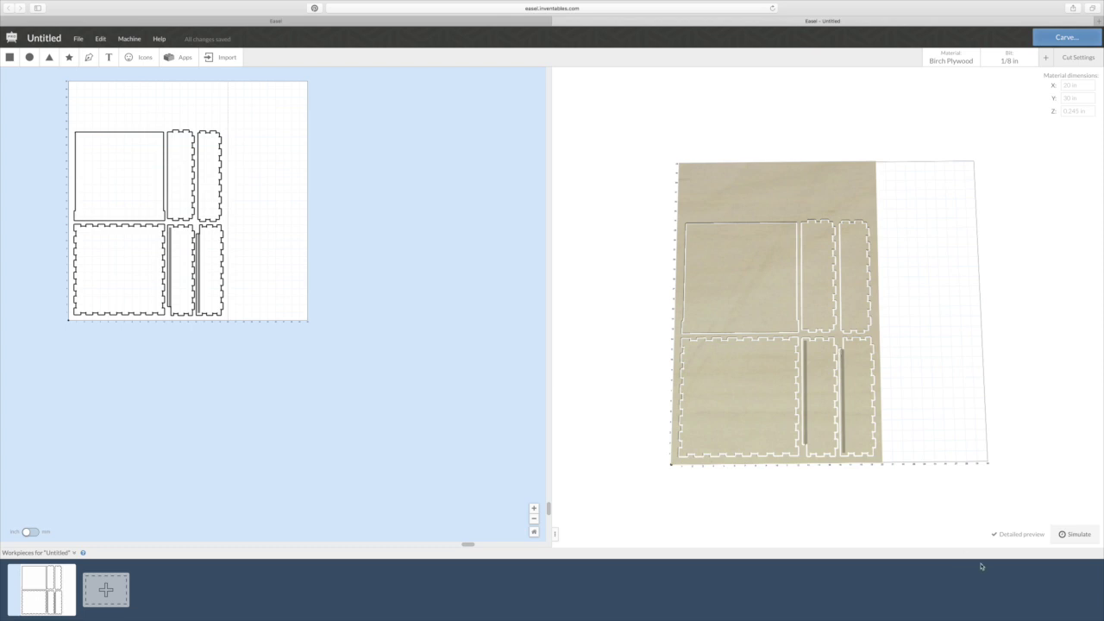
click(1075, 533)
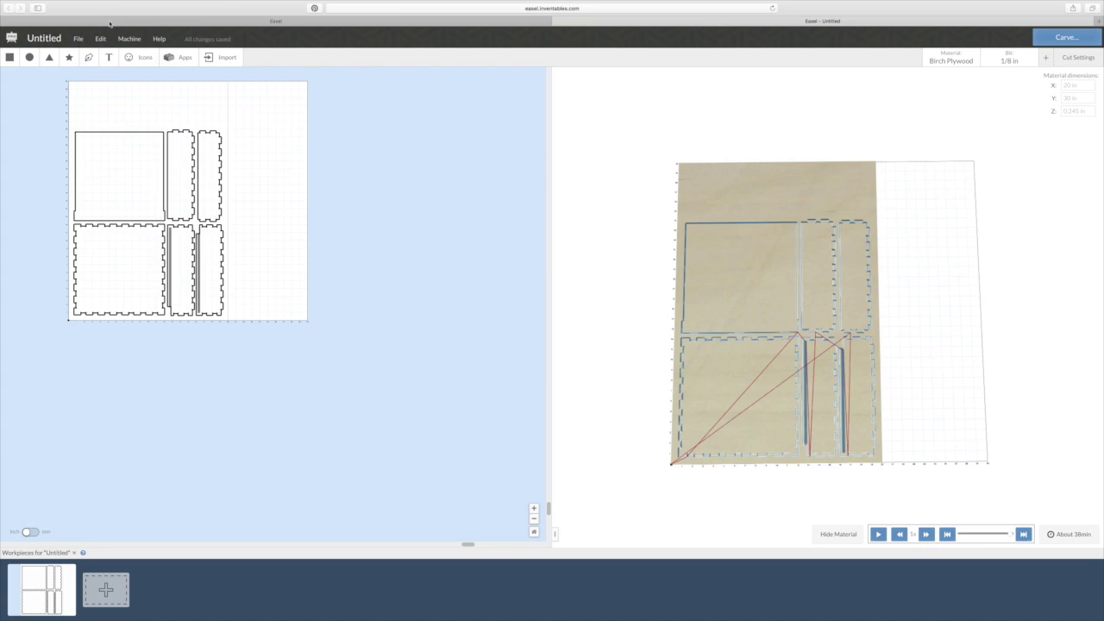
click(138, 57)
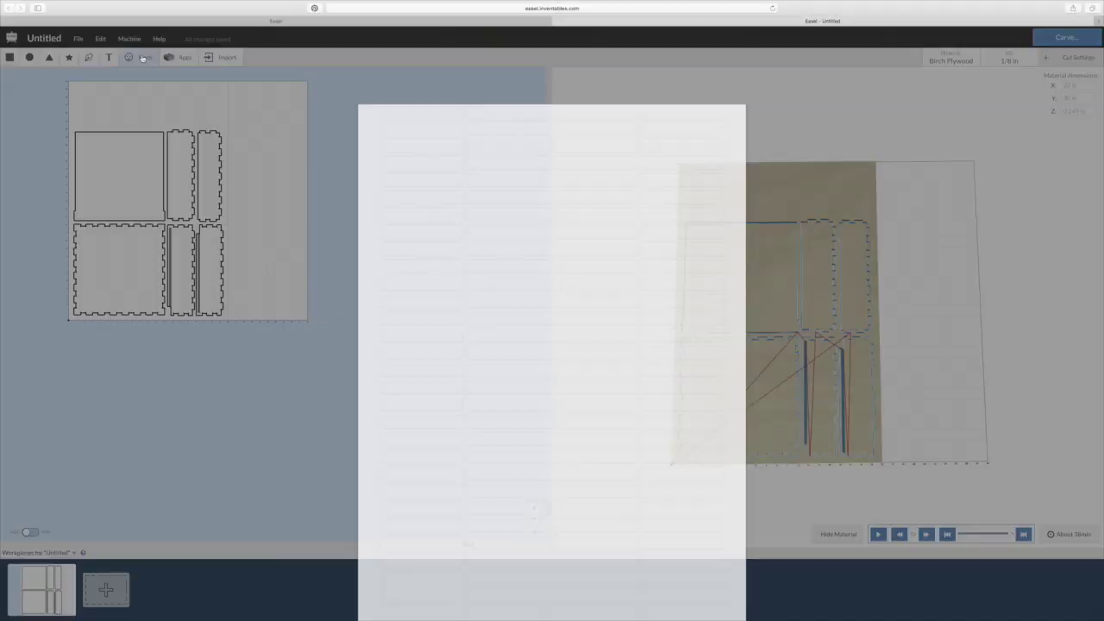
scroll(437, 319, down, 10)
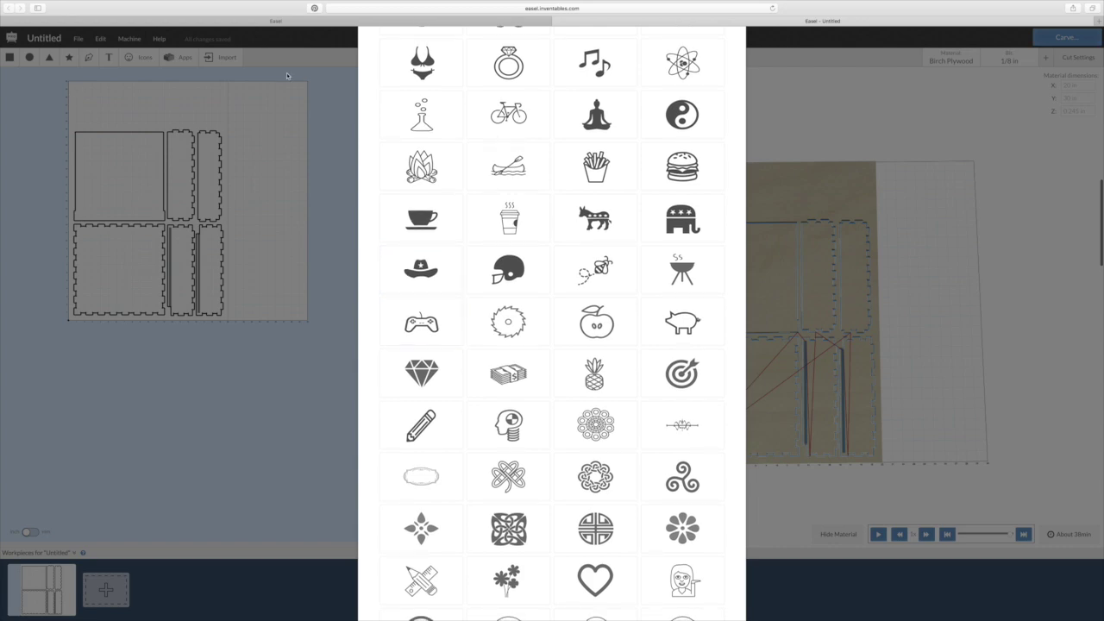
scroll(326, 102, up, 5)
click(291, 231)
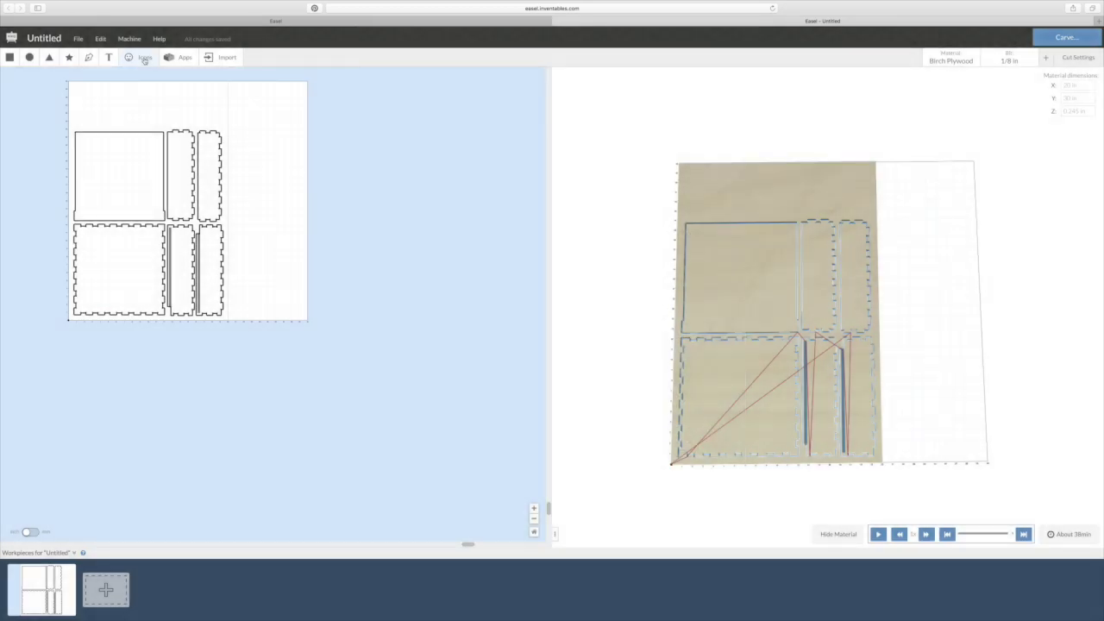
click(282, 21)
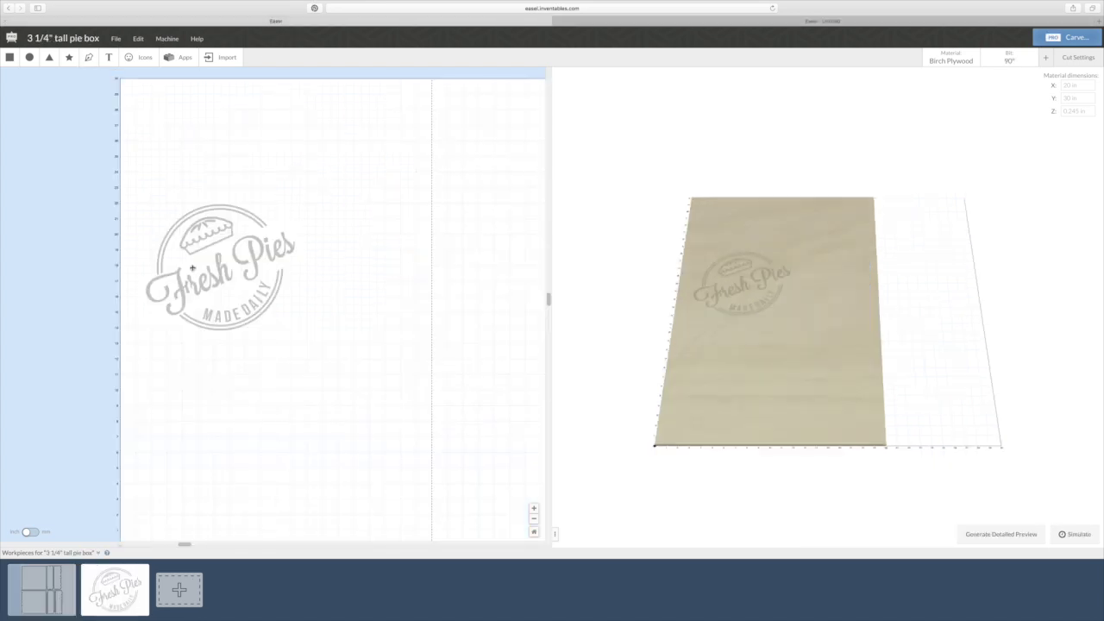
Copy the whole Fresh Pies logo and paste it into the untitled box-pieces project
drag(139, 163, 387, 375)
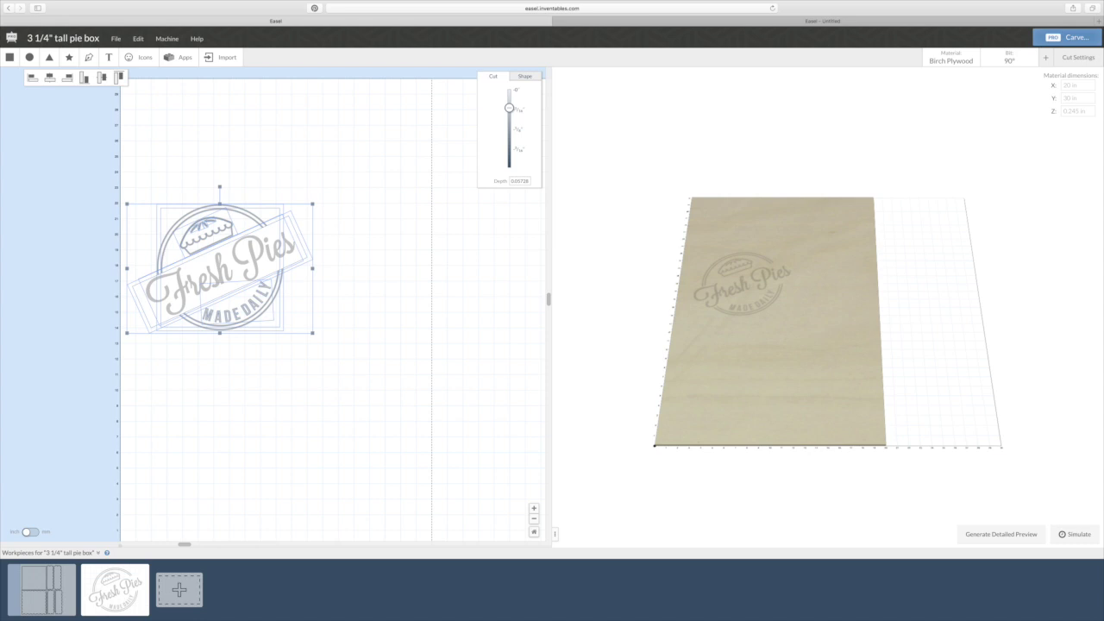
click(561, 21)
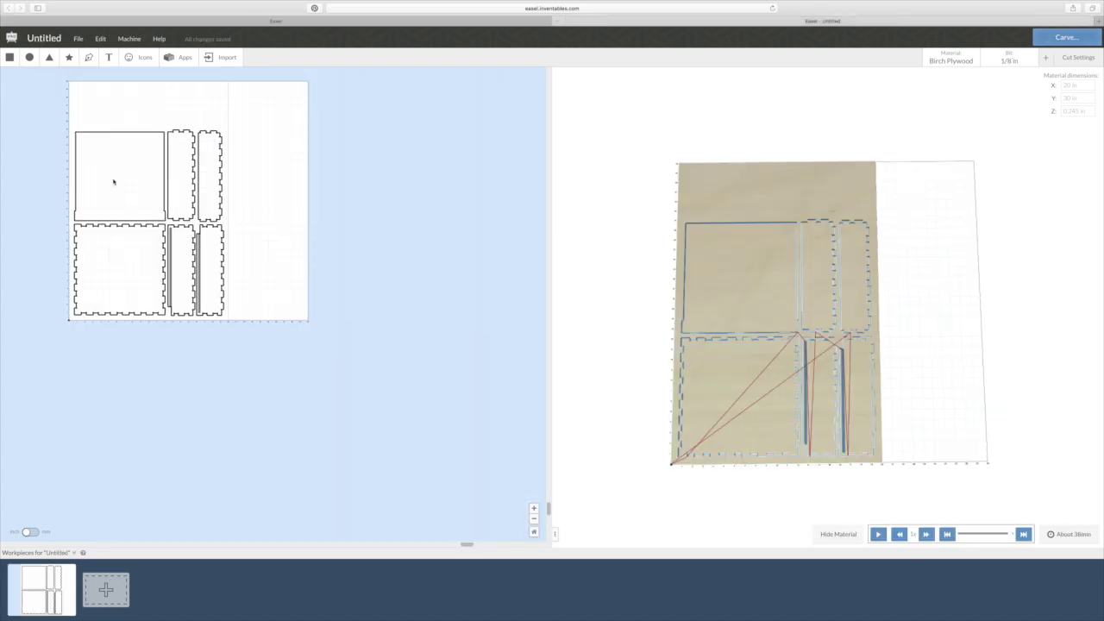
key(ctrl+v)
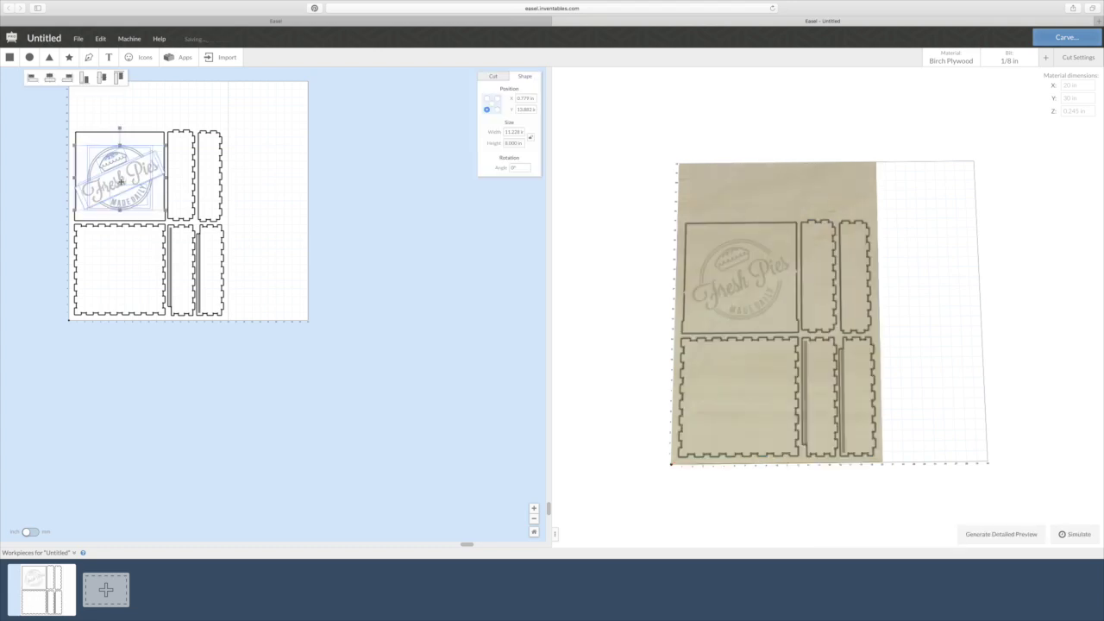
Nudge the Fresh Pies logo inside the top-left square lid piece and zoom in
drag(121, 182, 121, 178)
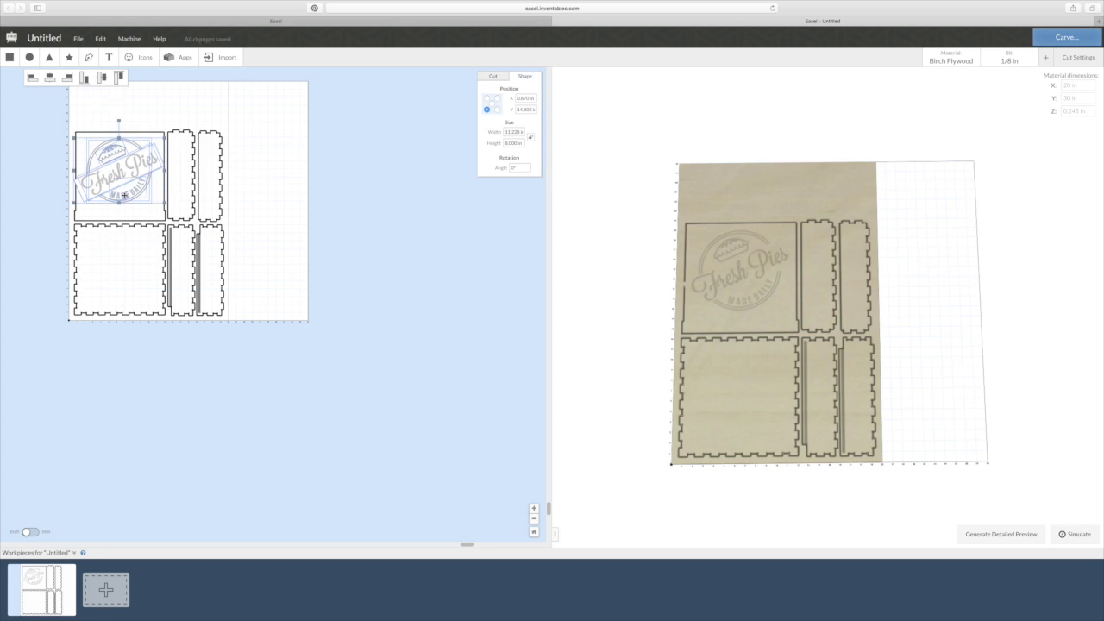
drag(124, 195, 125, 199)
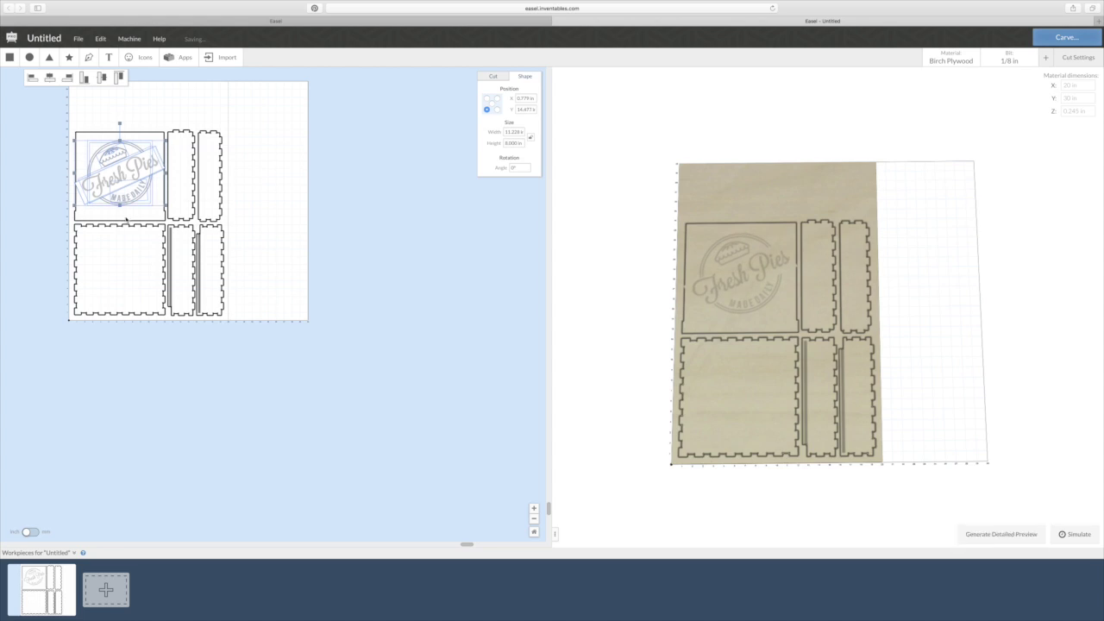
click(127, 220)
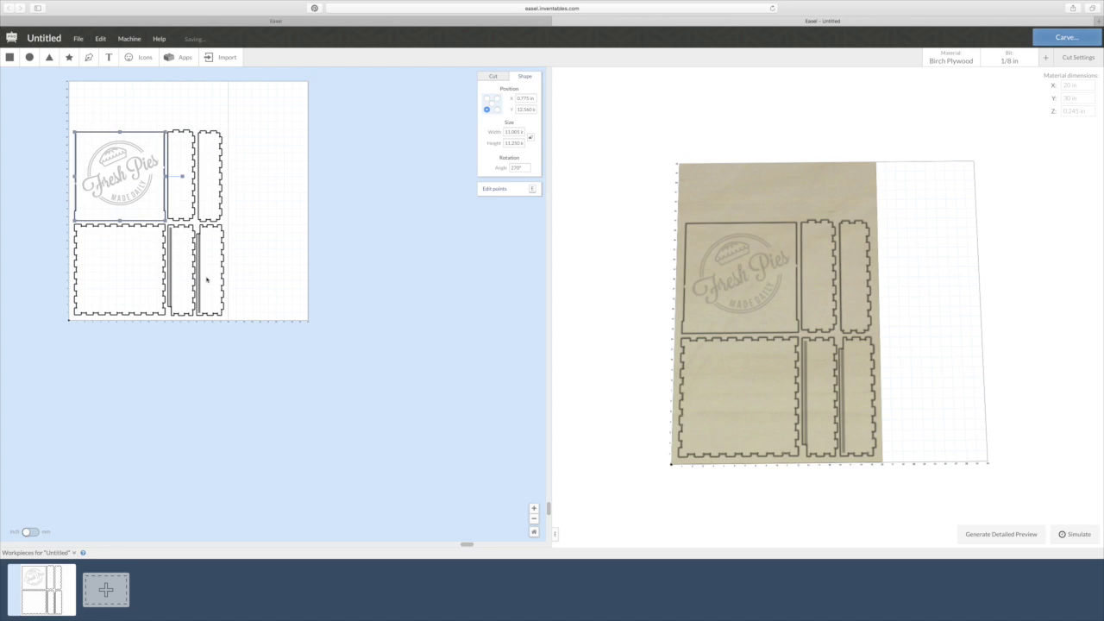
click(534, 508)
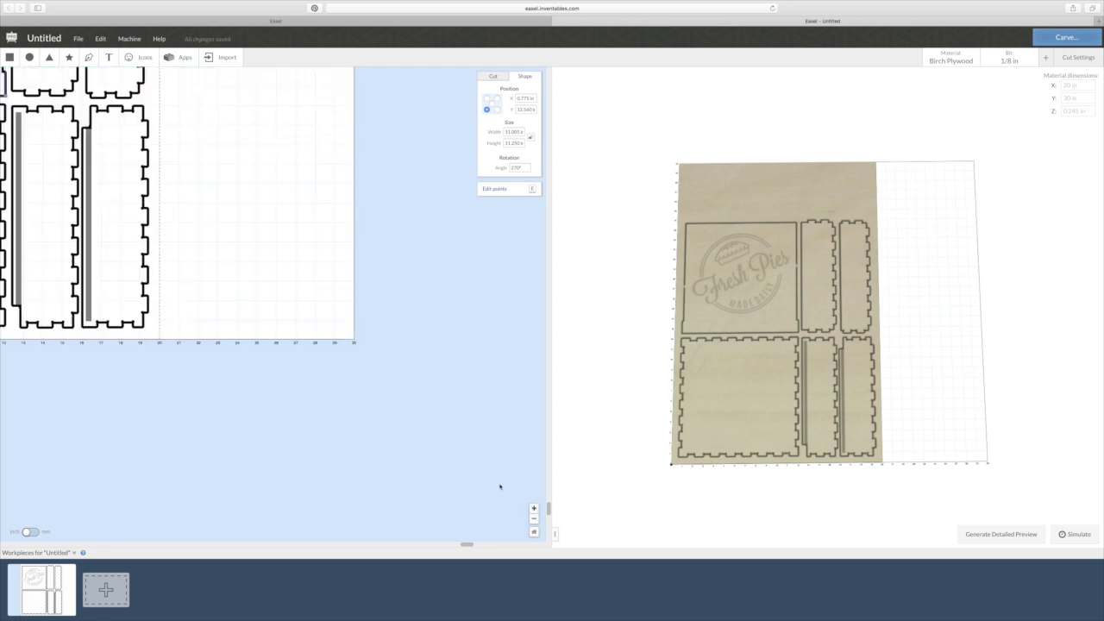
scroll(7, 86, up, 10)
scroll(7, 86, left, 10)
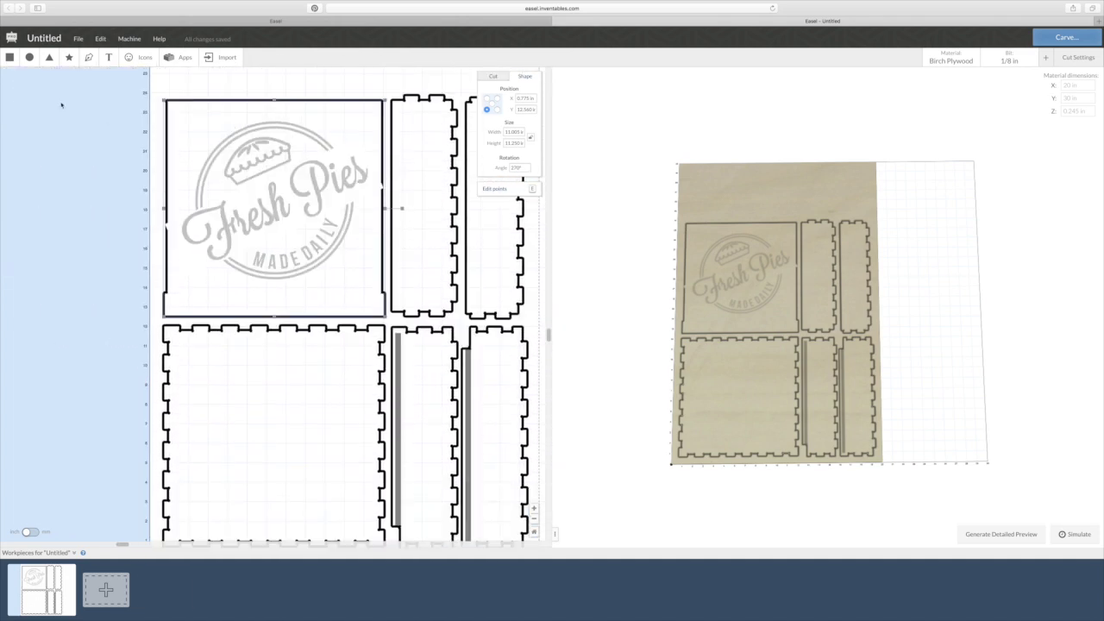
scroll(136, 187, up, 2)
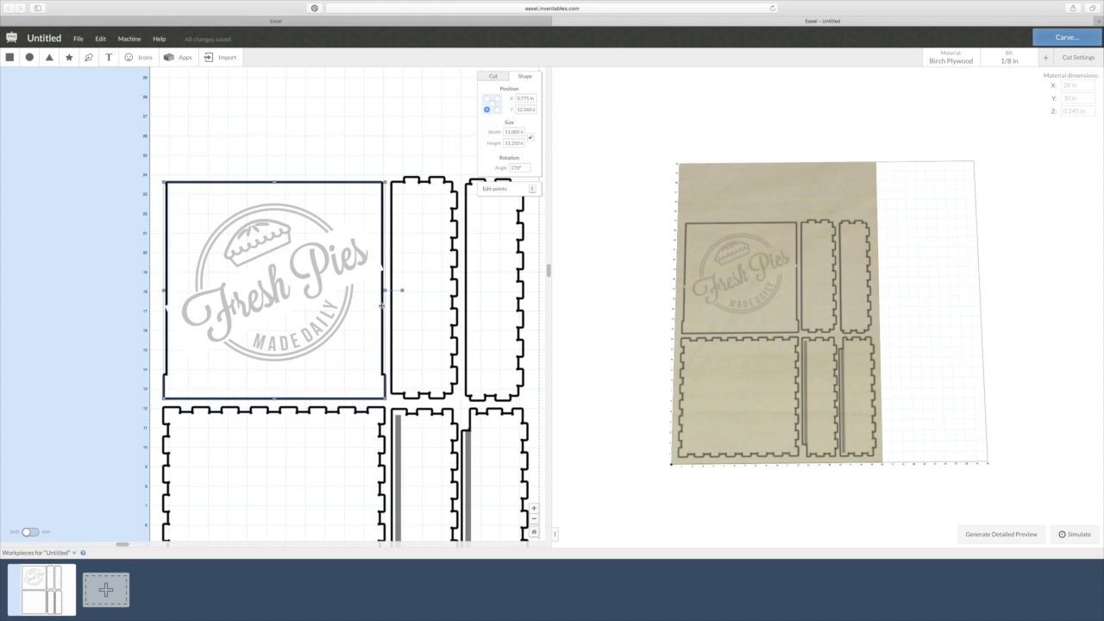
Change the square lid piece's arrange order relative to the logo, then add a circle
right_click(382, 305)
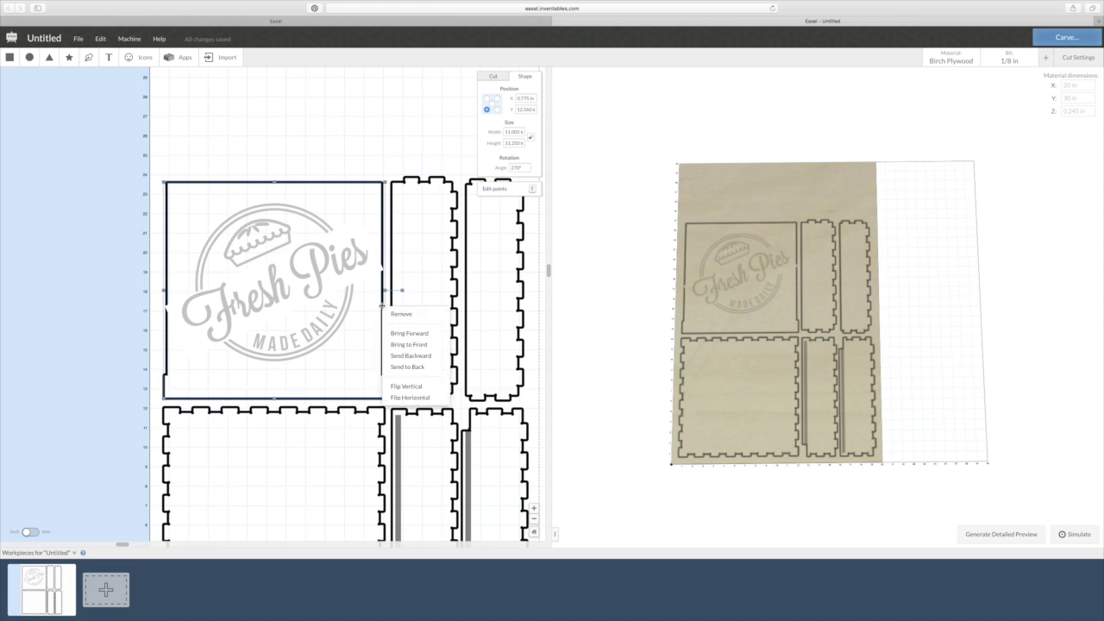
click(396, 347)
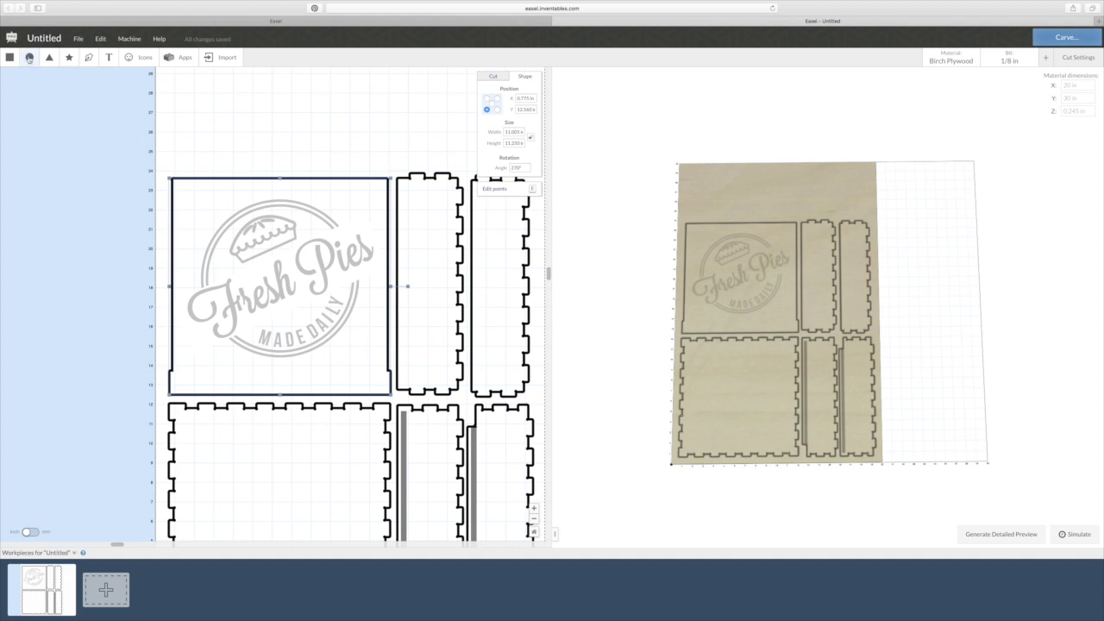
click(30, 57)
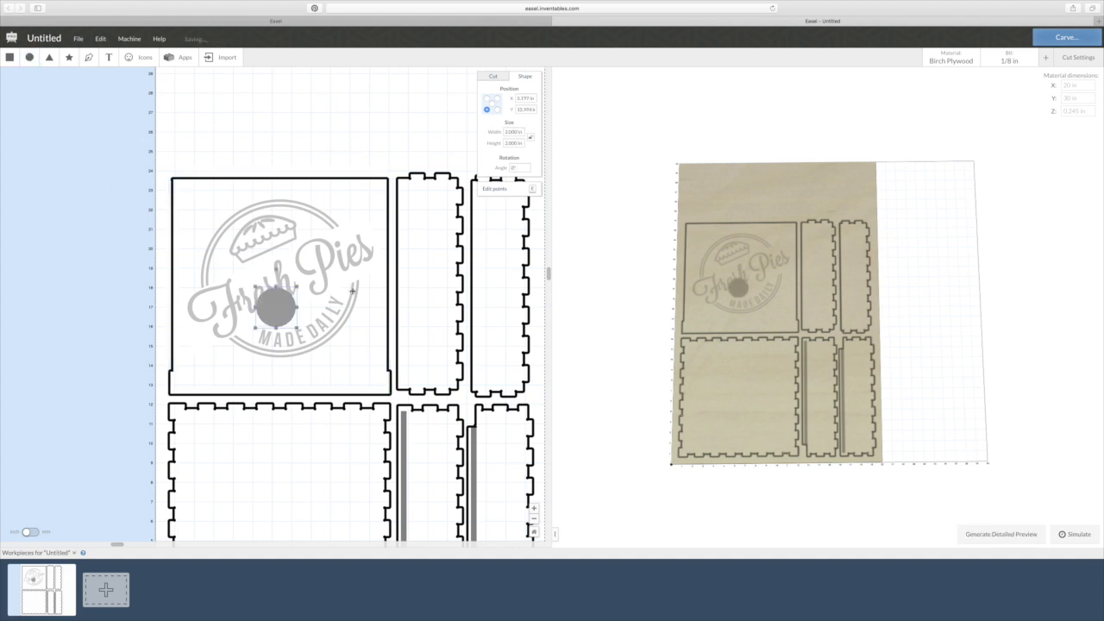
Size the circle to 0.750 × 0.750 in and place it near the lid's bottom edge
click(515, 131)
text(1)
key(Tab)
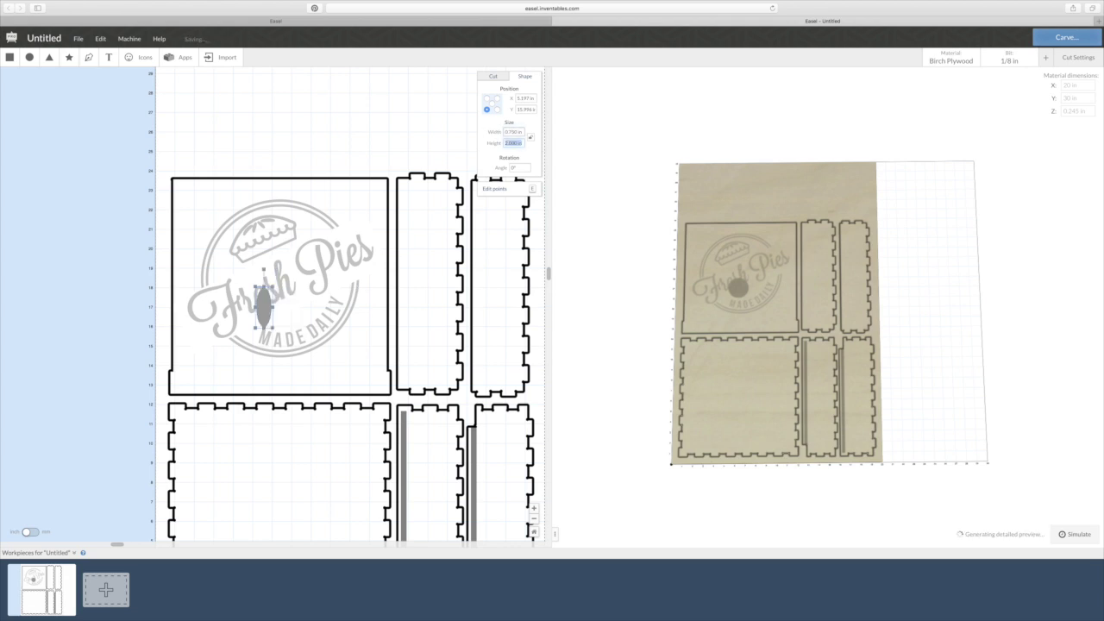
text(1)
key(Return)
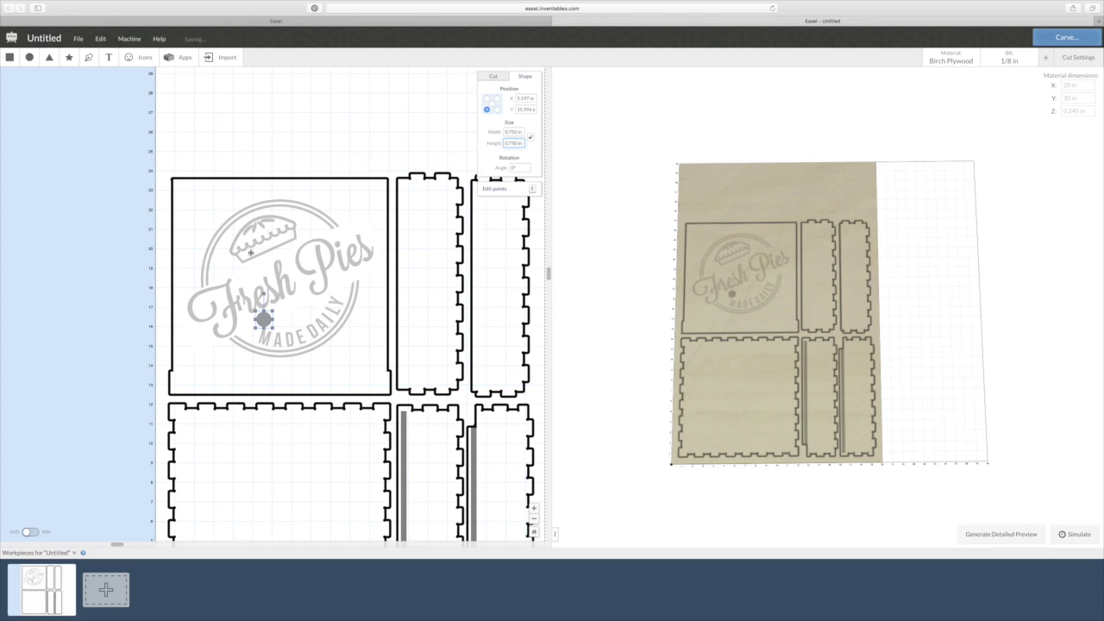
drag(263, 321, 291, 402)
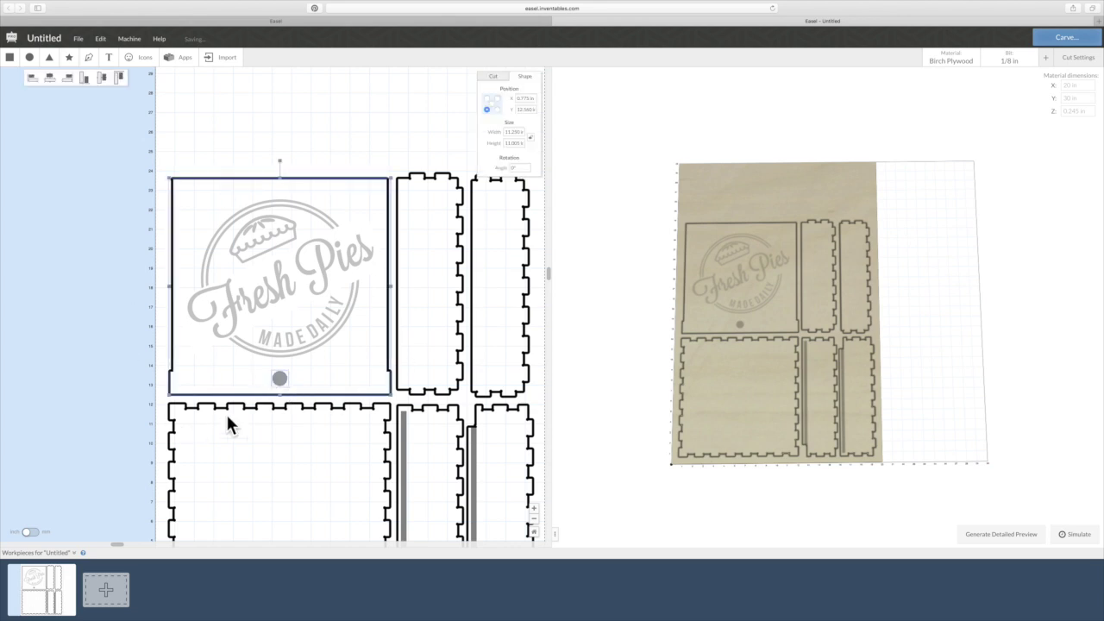
Centre the circle and give it a 0.245 in outside outline cut without tabs
click(50, 78)
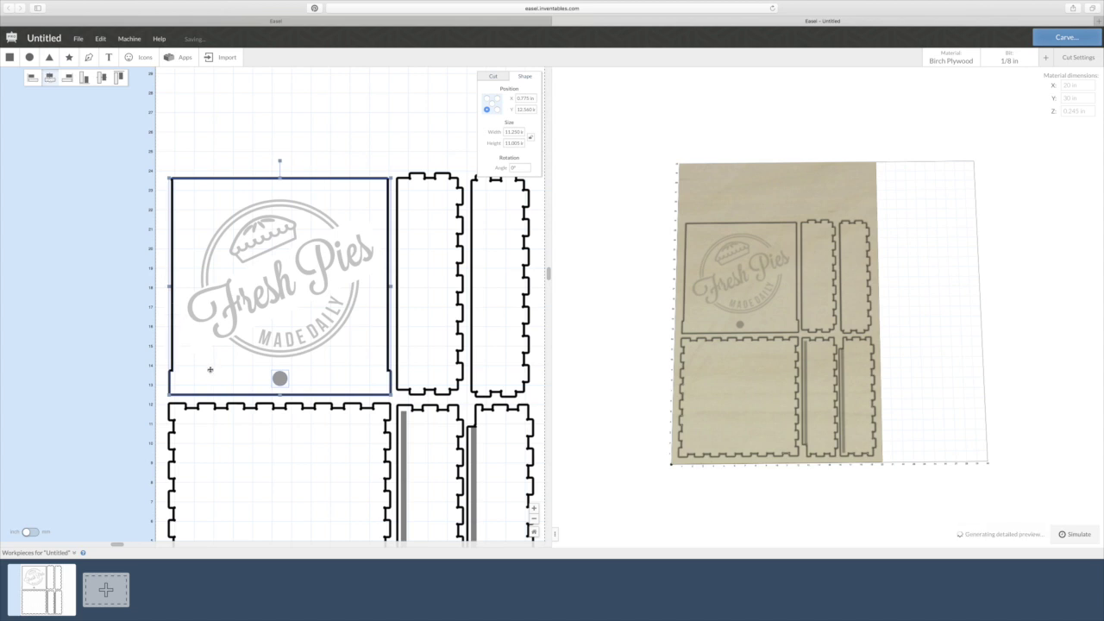
click(279, 377)
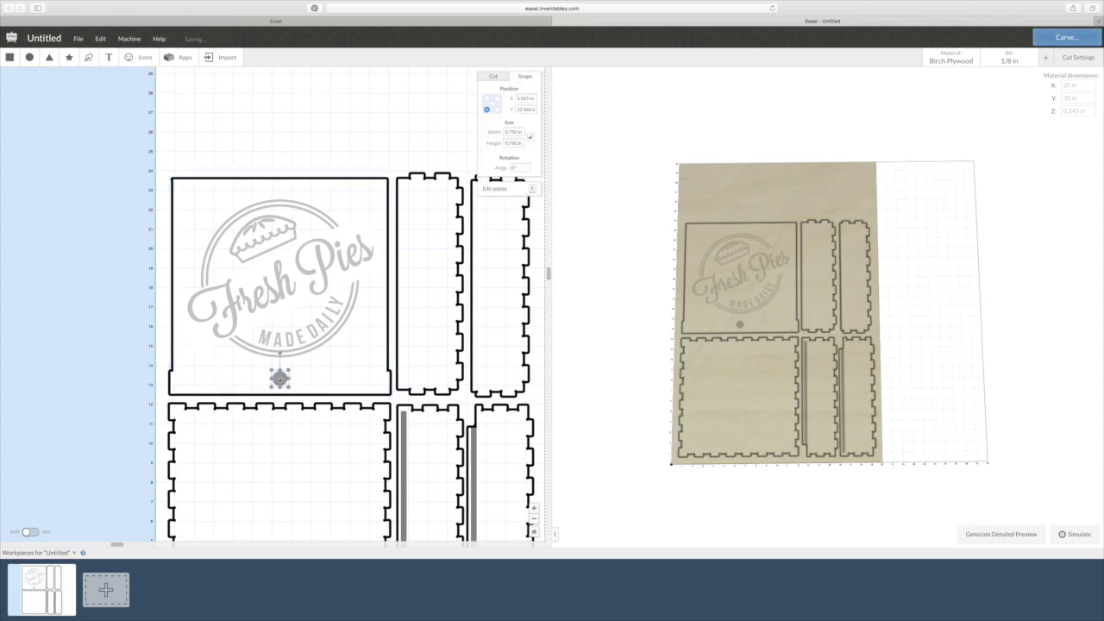
click(493, 76)
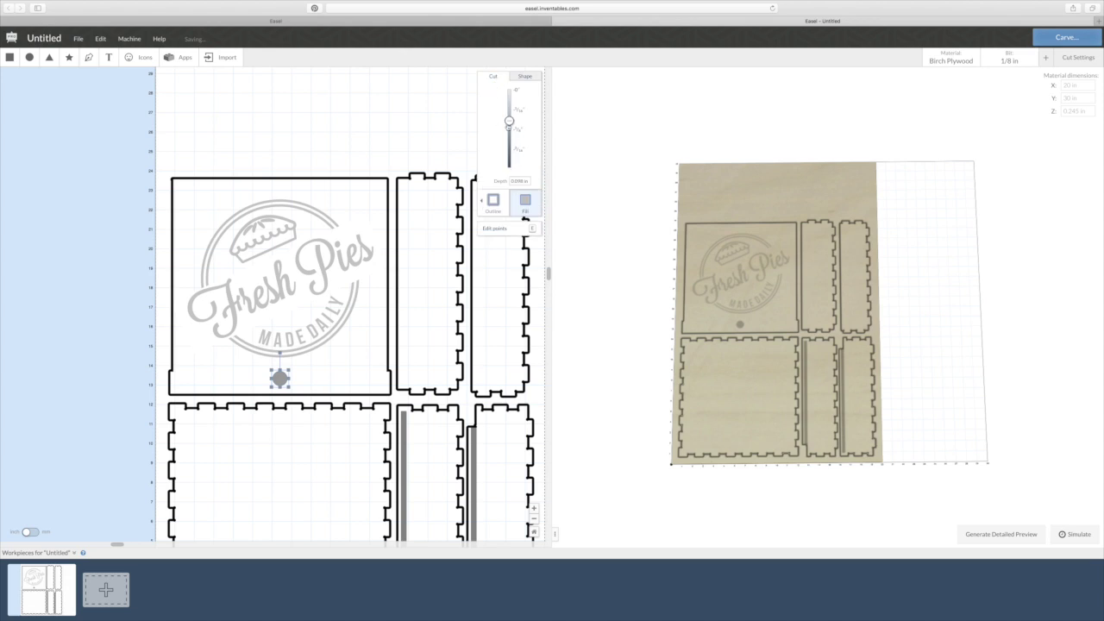
drag(509, 123, 509, 176)
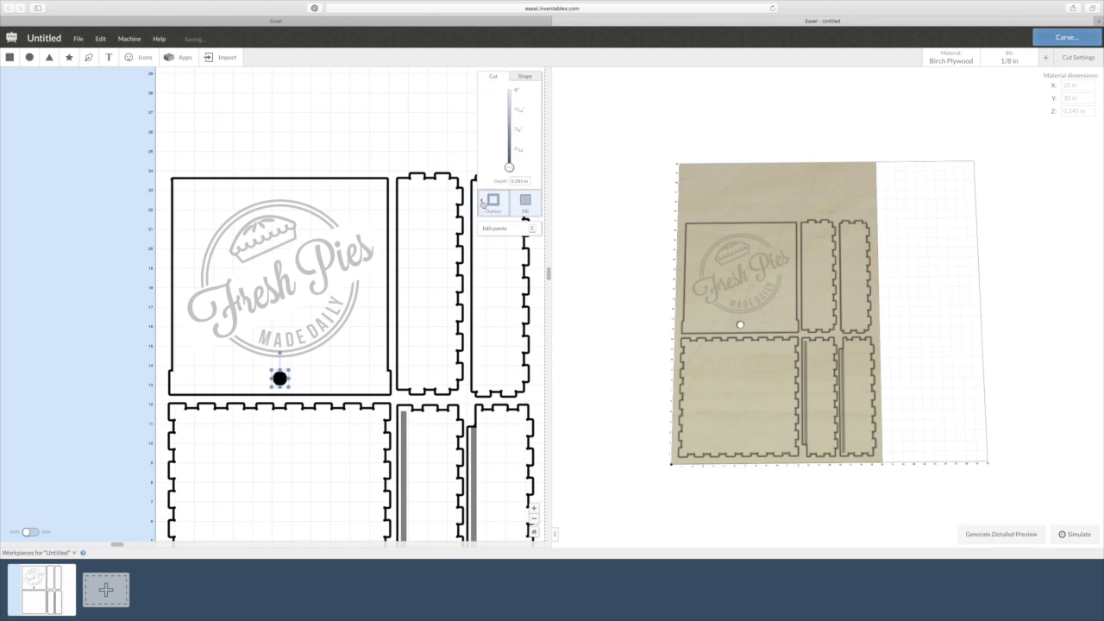
click(492, 200)
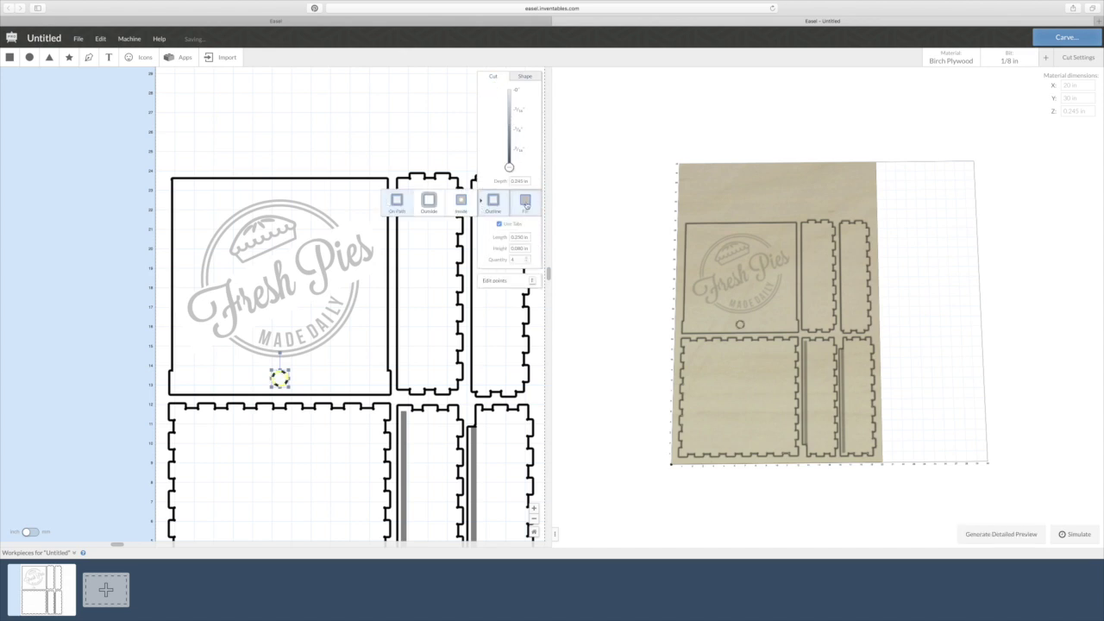
click(429, 204)
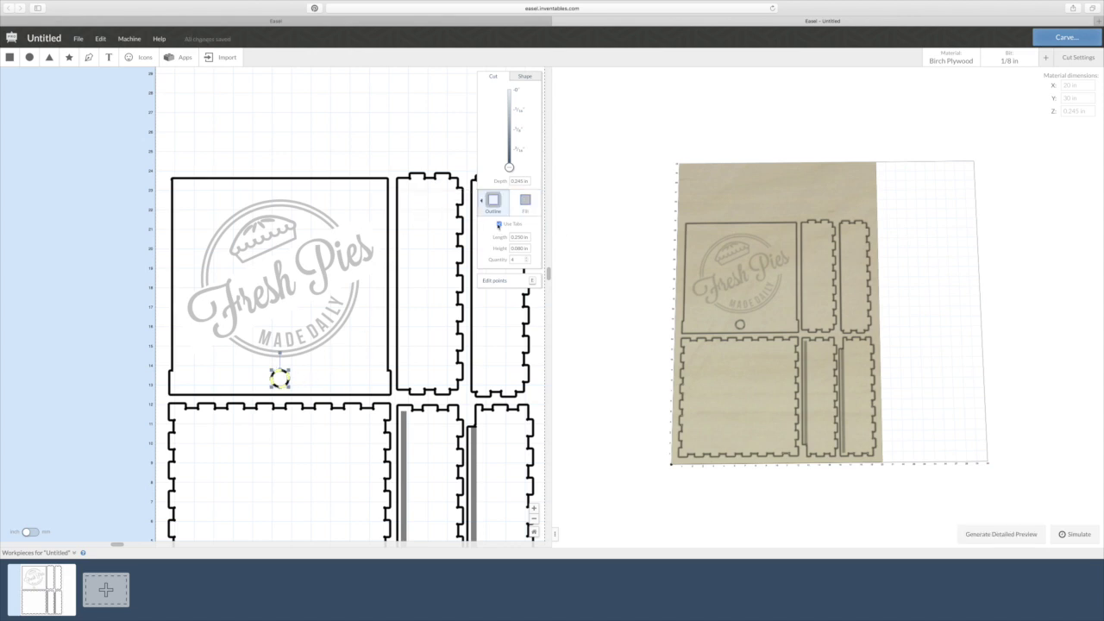
click(499, 225)
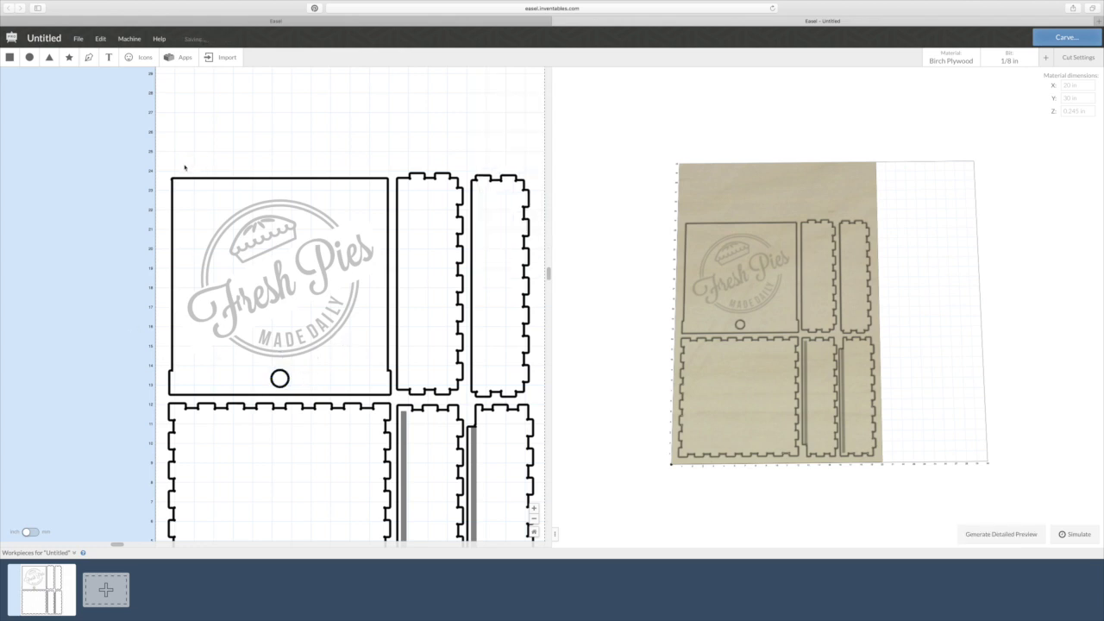
click(288, 209)
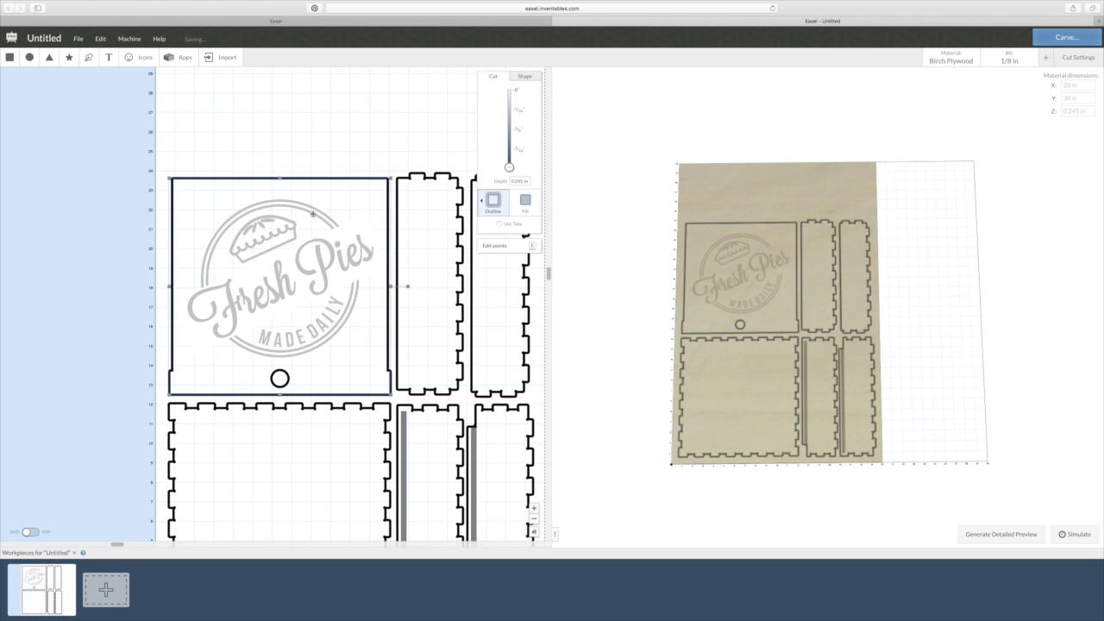
Enable tabs on the square Fresh Pies panel, settle on 4, and shift one tab
click(498, 224)
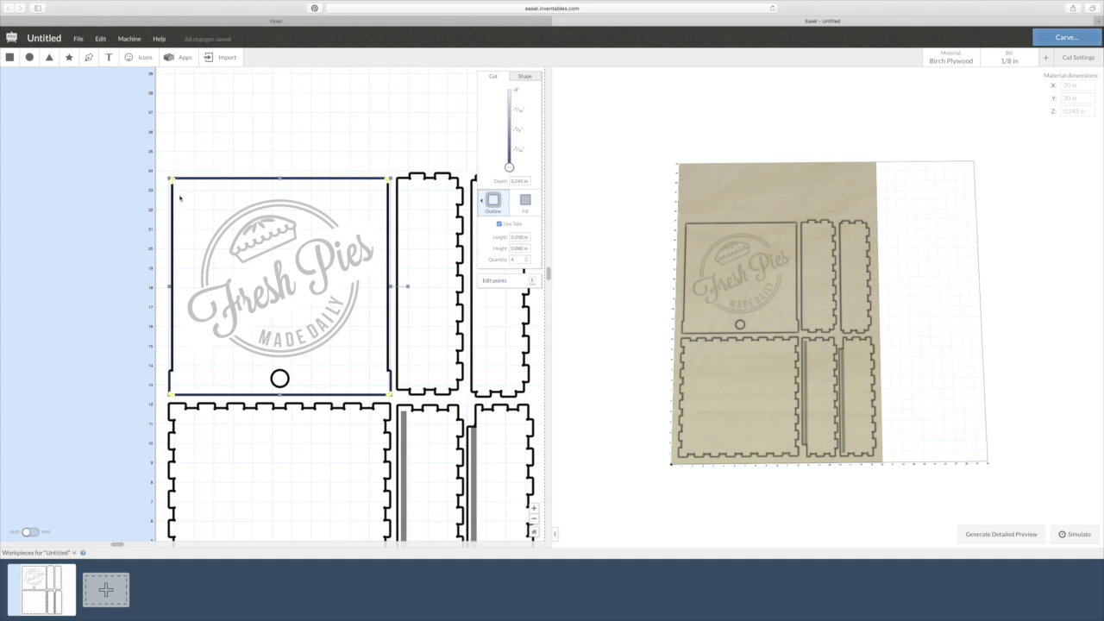
click(172, 179)
click(528, 258)
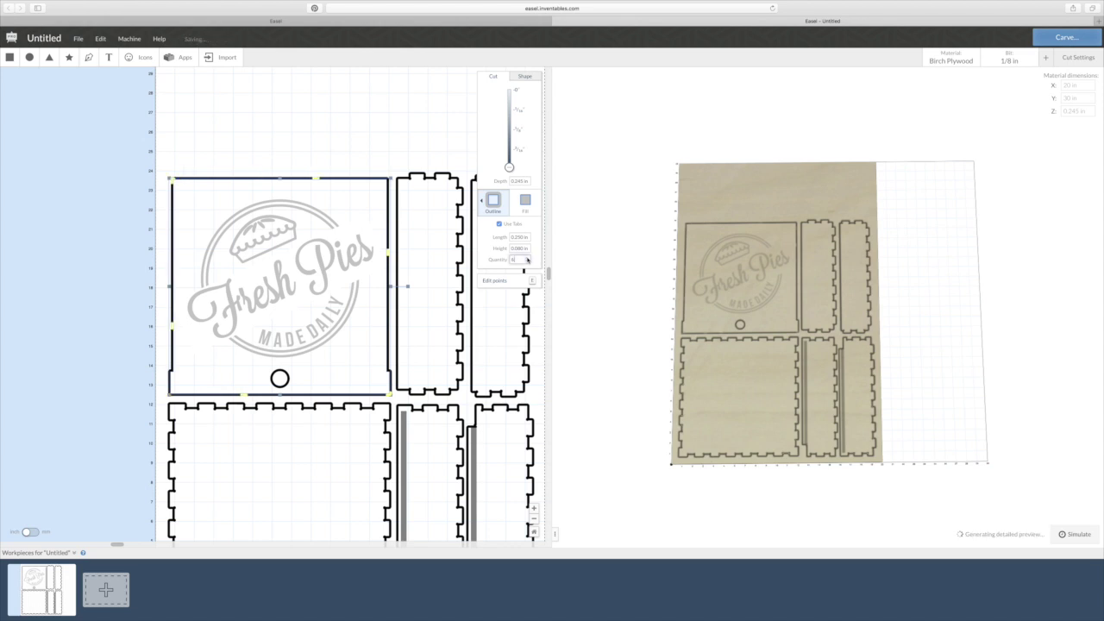
click(527, 258)
click(528, 259)
click(528, 262)
click(527, 262)
click(528, 262)
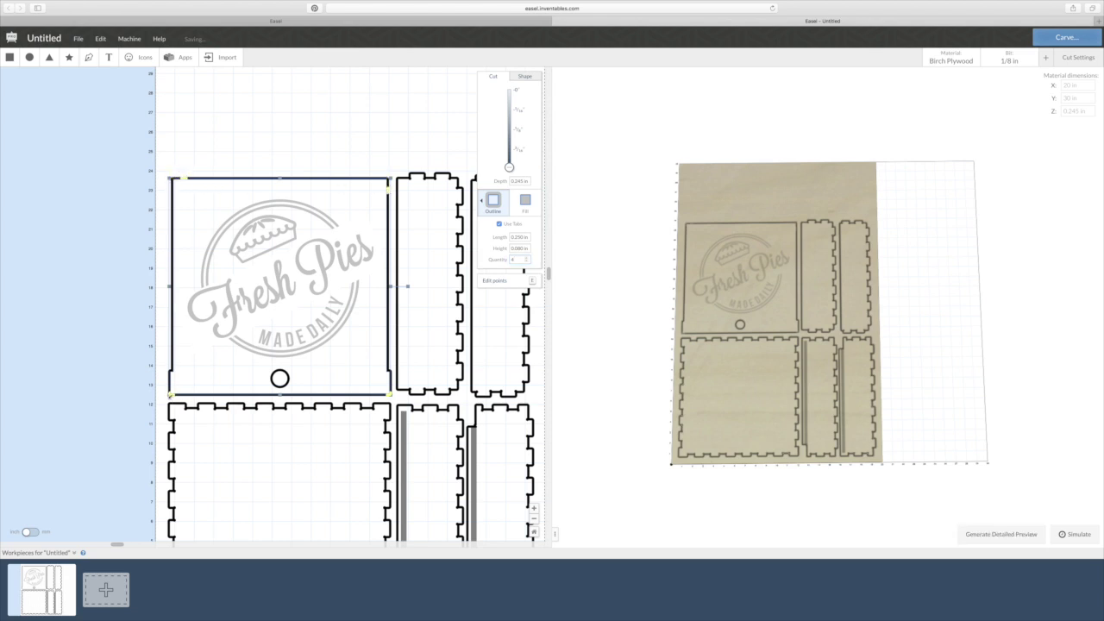
drag(170, 395, 170, 394)
click(414, 173)
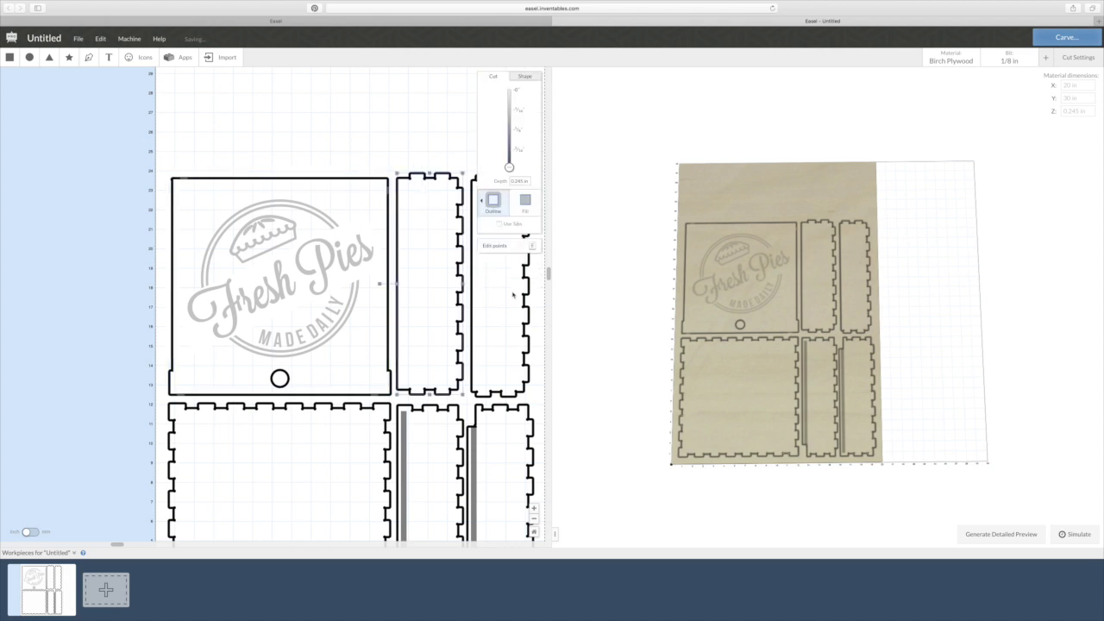
Enable tabs on the tall side piece, reposition them, and add tabs to the bottom-left box piece
click(498, 224)
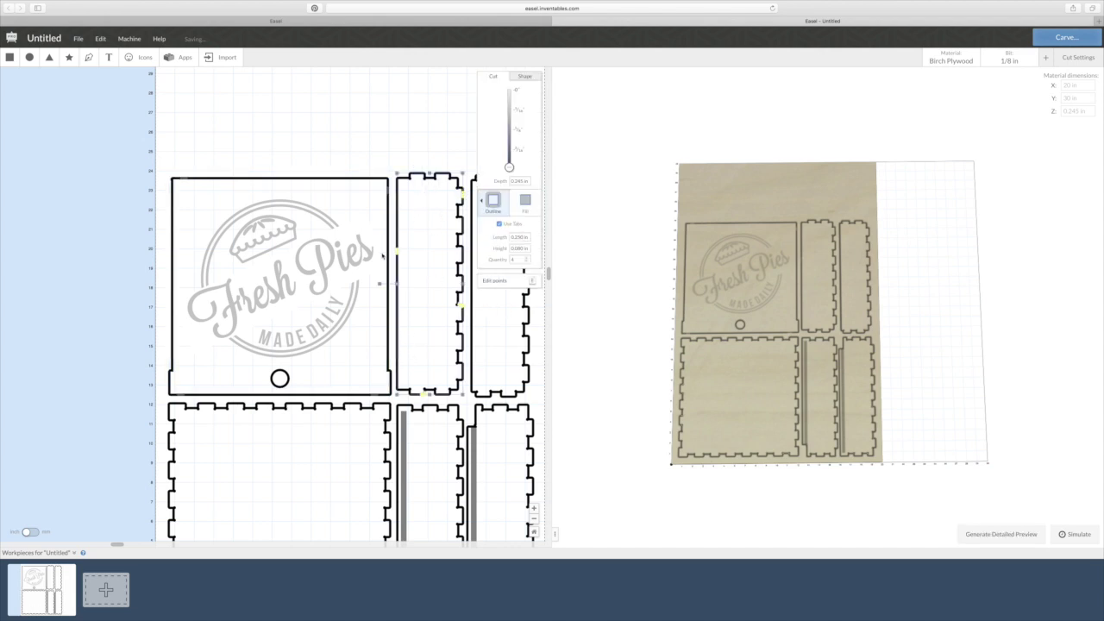
drag(460, 305, 464, 313)
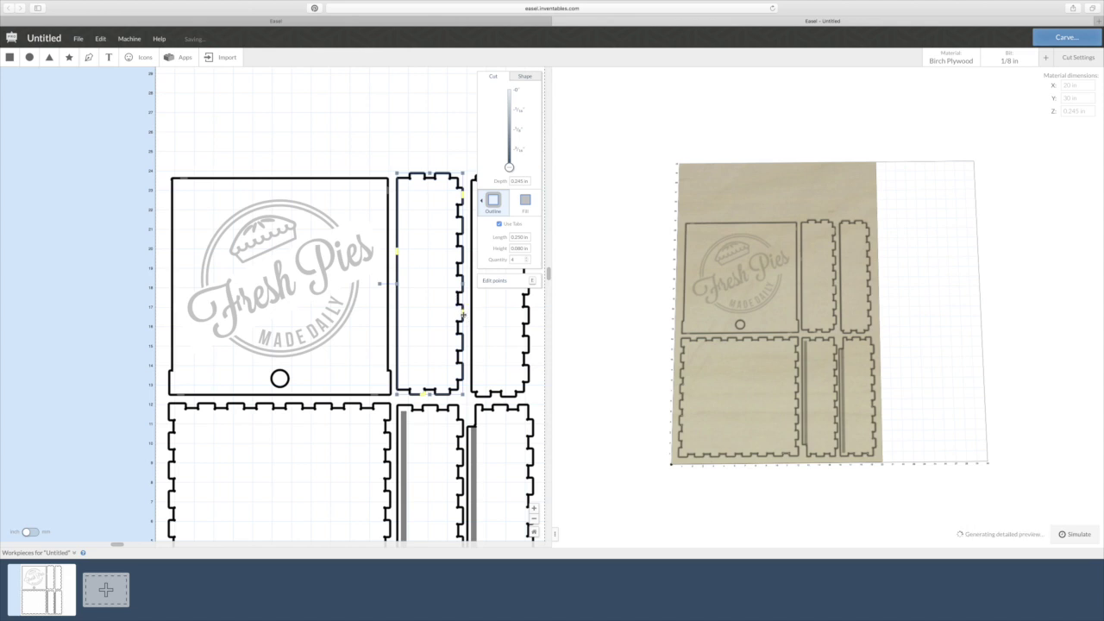
click(422, 394)
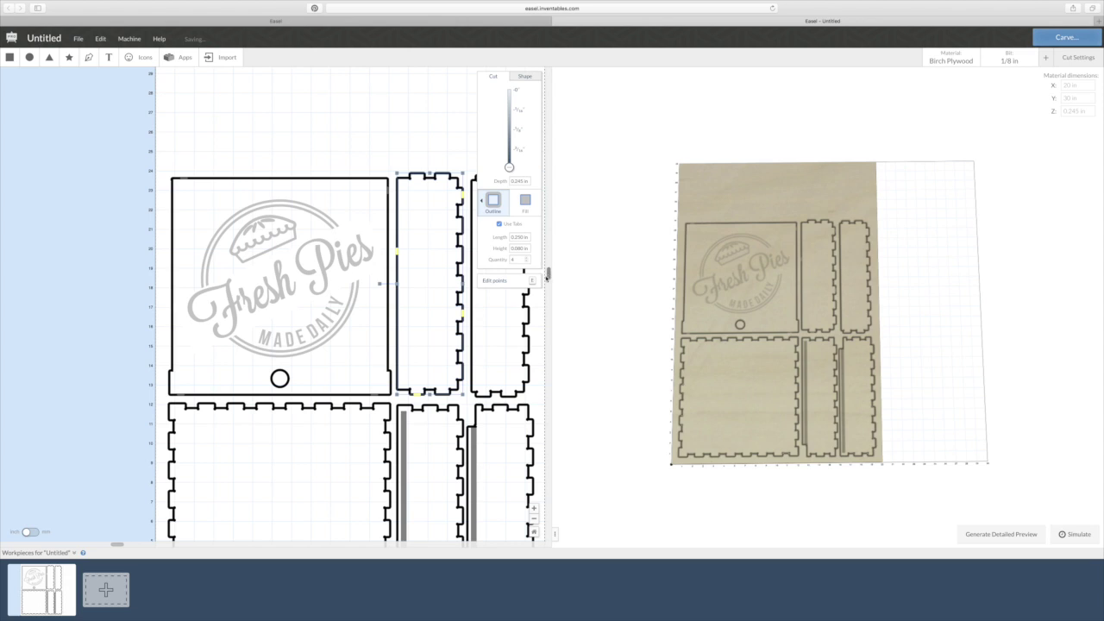
drag(222, 407, 240, 426)
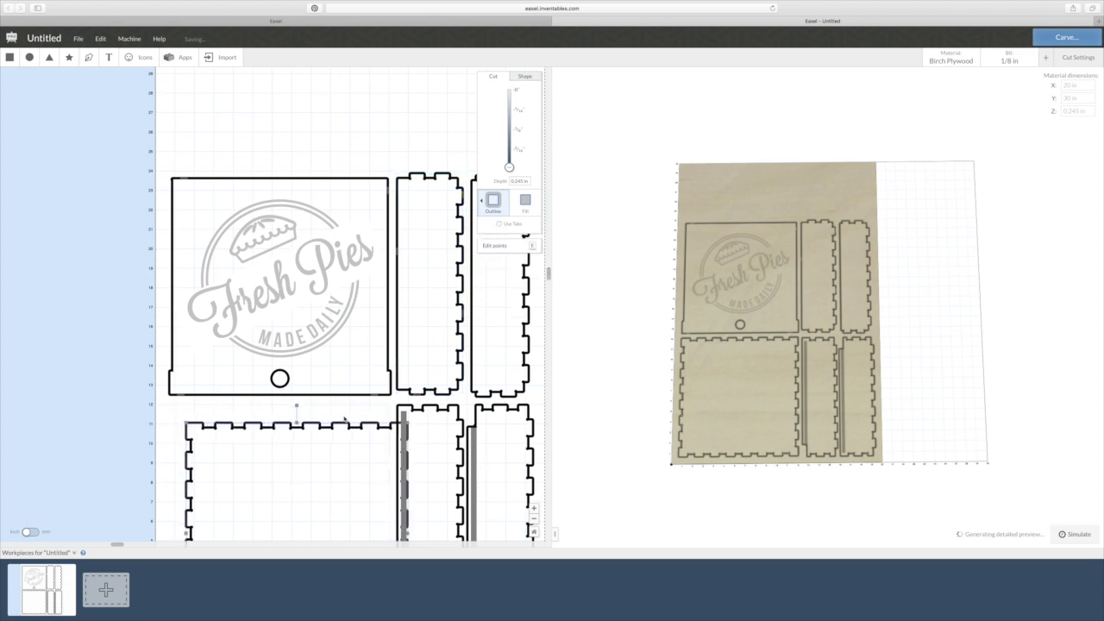
key(super+z)
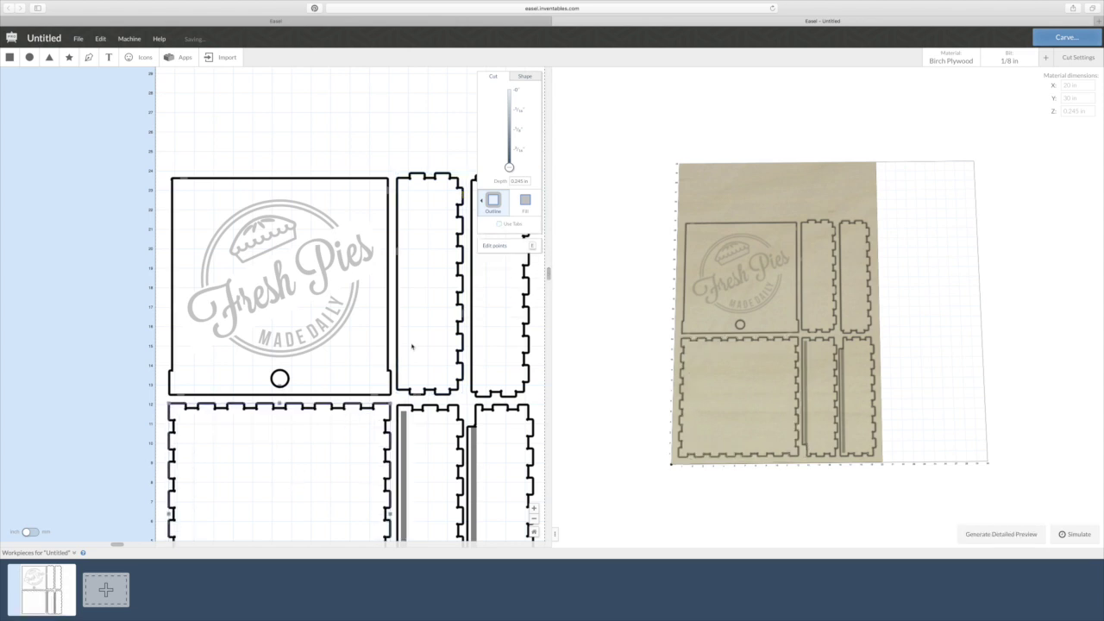
click(498, 223)
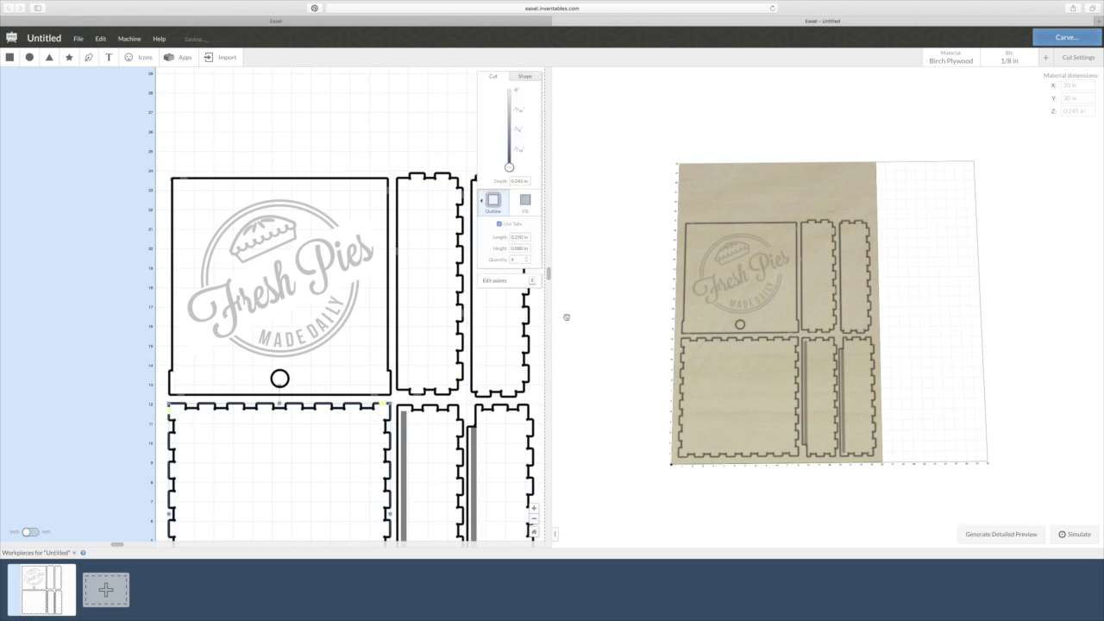
drag(548, 276, 547, 400)
scroll(393, 416, right, 3)
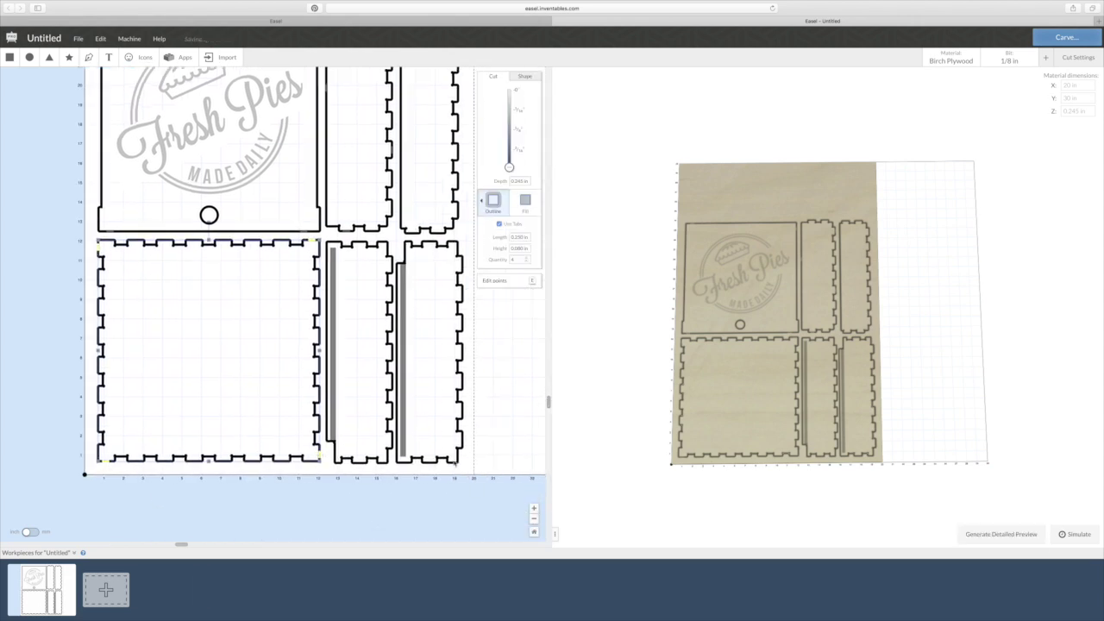
scroll(393, 415, up, 5)
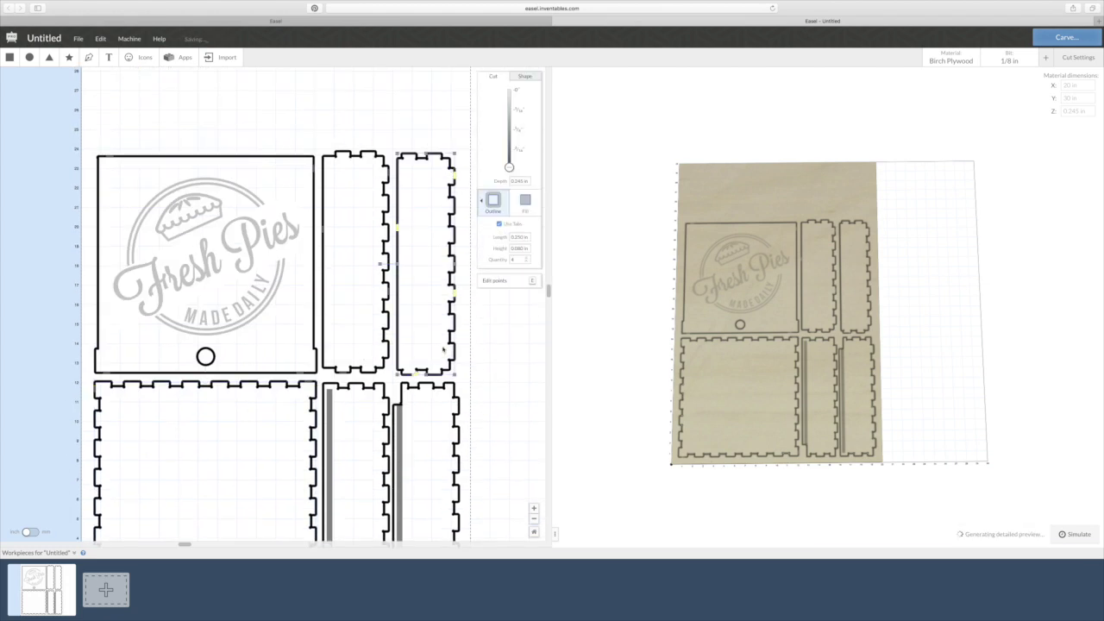
Select both bottom side pieces together and turn on holding tabs for them
drag(414, 376, 409, 375)
shift+click(404, 390)
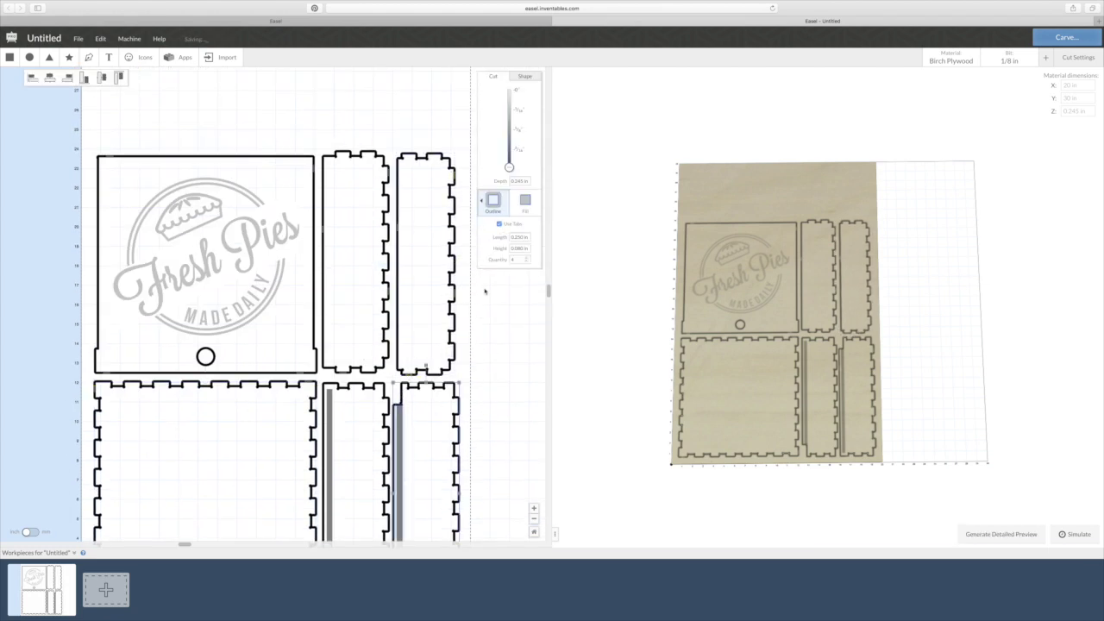
scroll(542, 374, down, 3)
scroll(542, 374, down, 1)
click(458, 389)
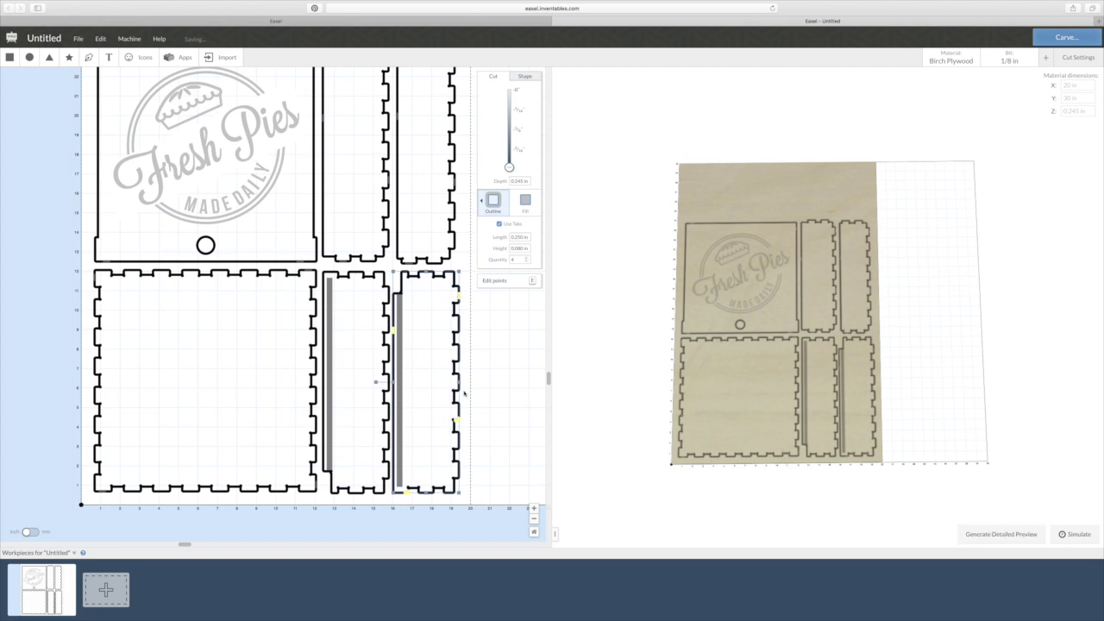
shift+click(386, 362)
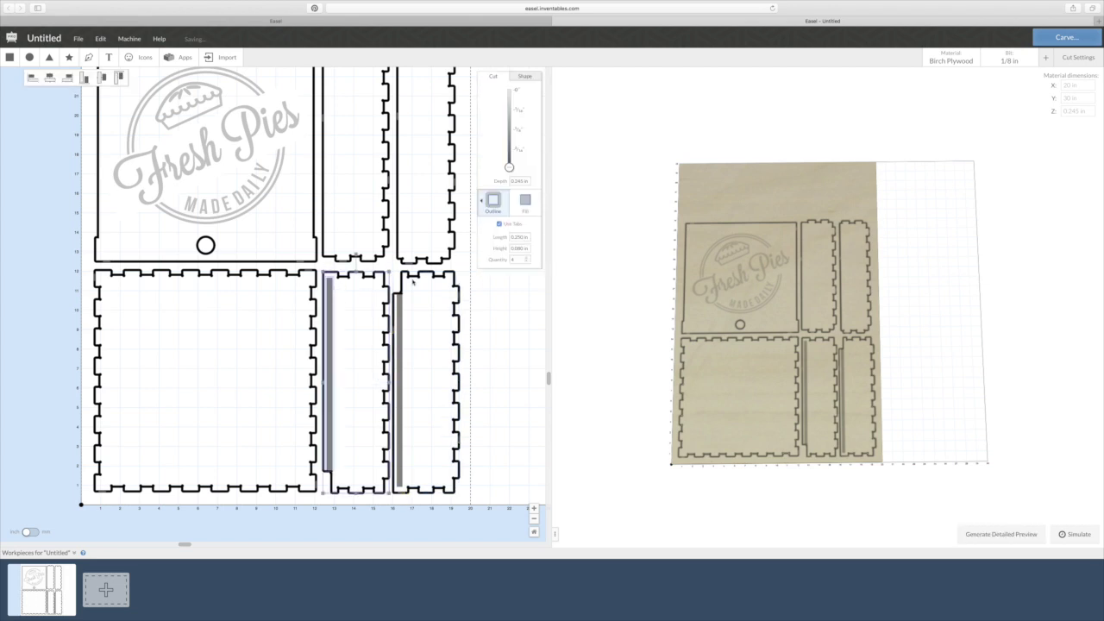
click(499, 224)
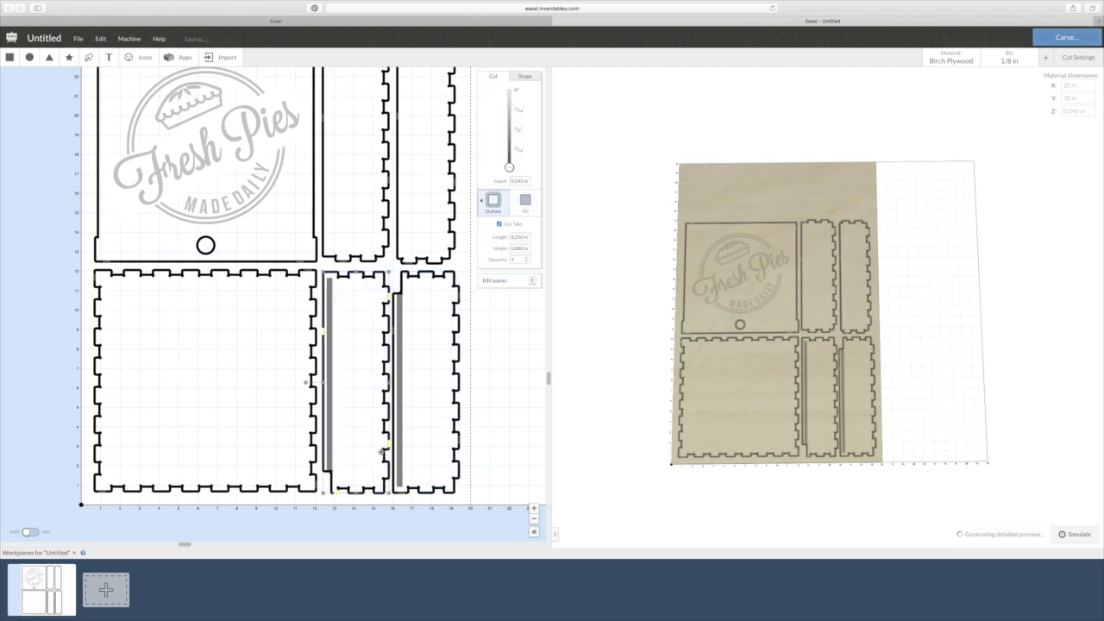
click(507, 451)
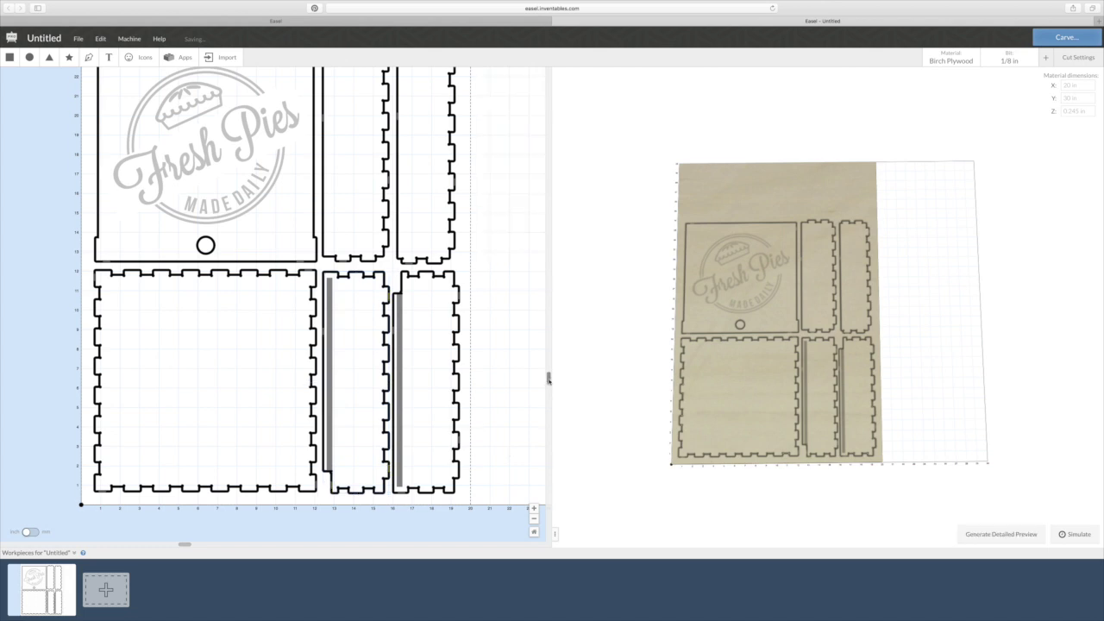
scroll(542, 366, up, 5)
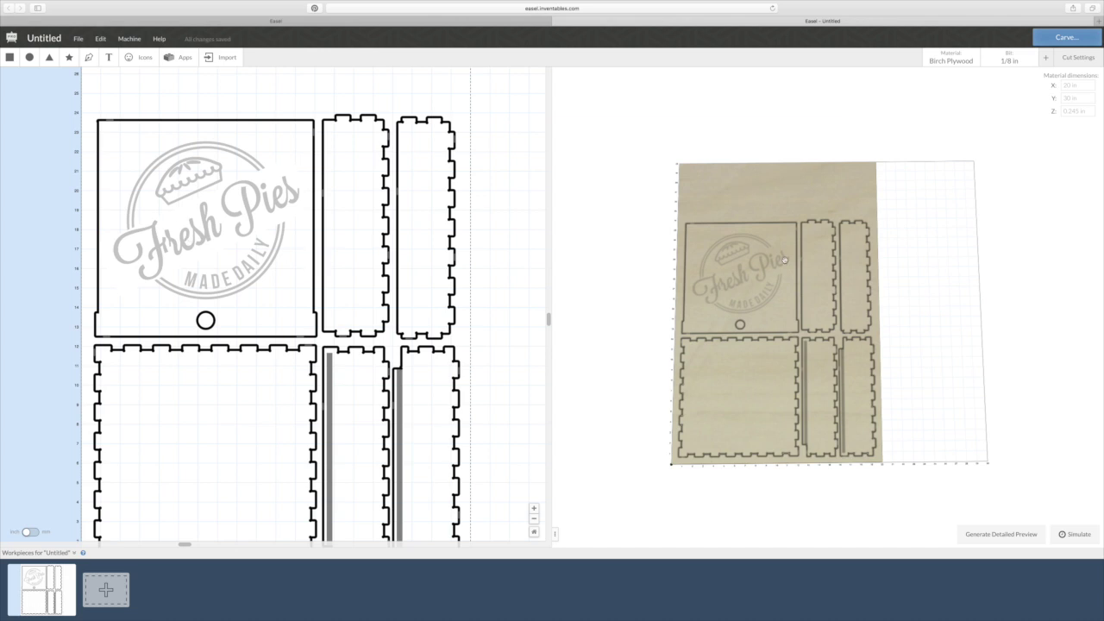
Render the detailed 3D preview of the box pieces cut from the birch plywood
click(1032, 536)
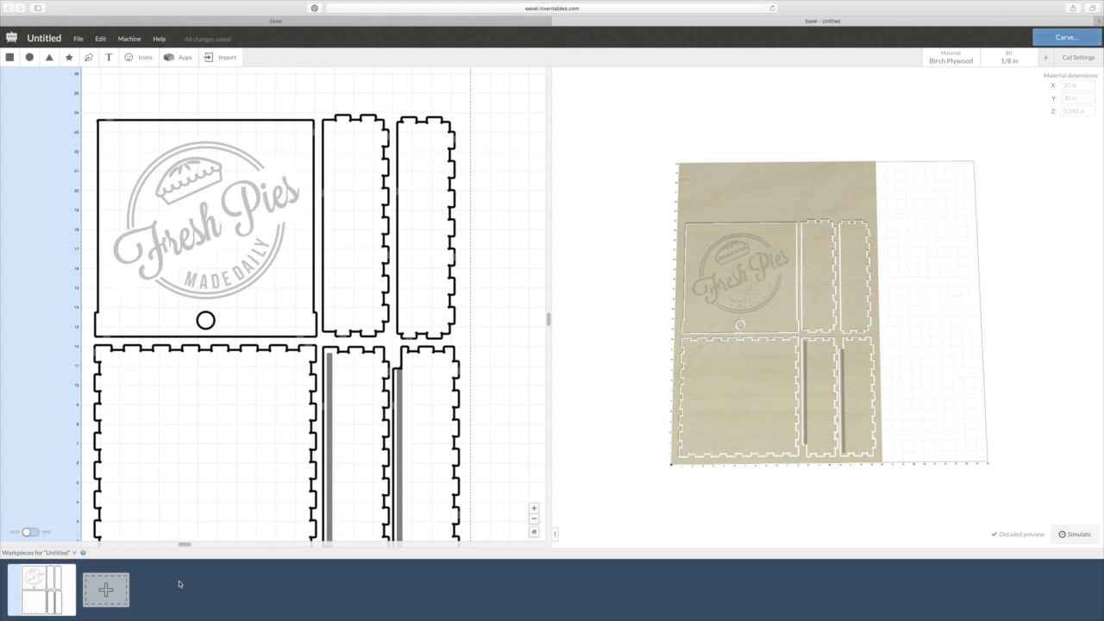
scroll(111, 140, down, 1)
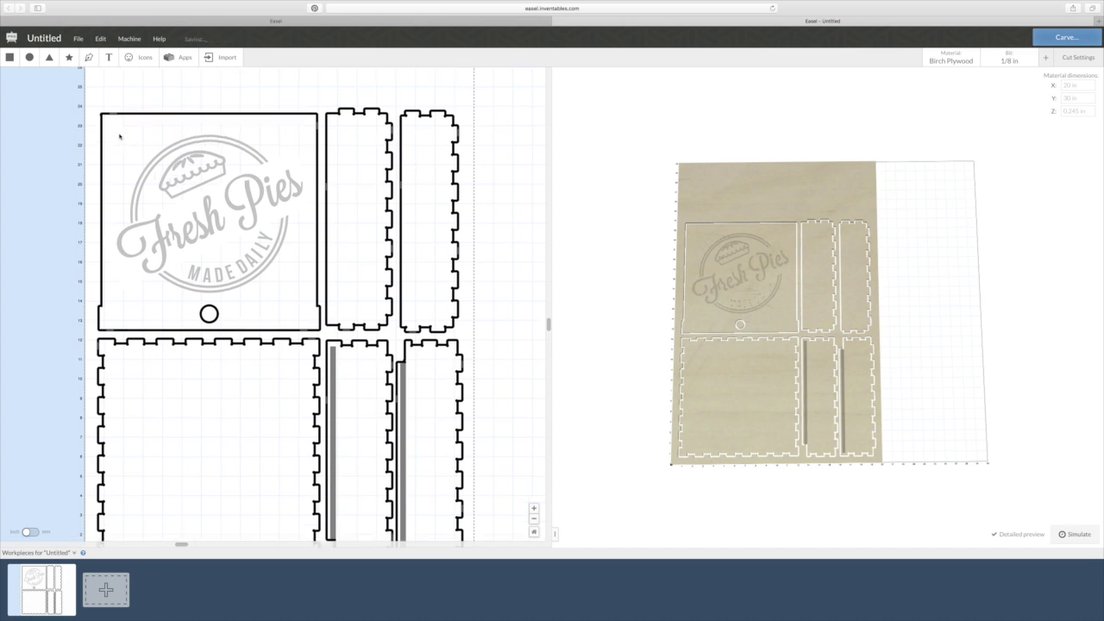
Select the whole Fresh Pies logo group and add a second blank workpiece
drag(118, 133, 286, 280)
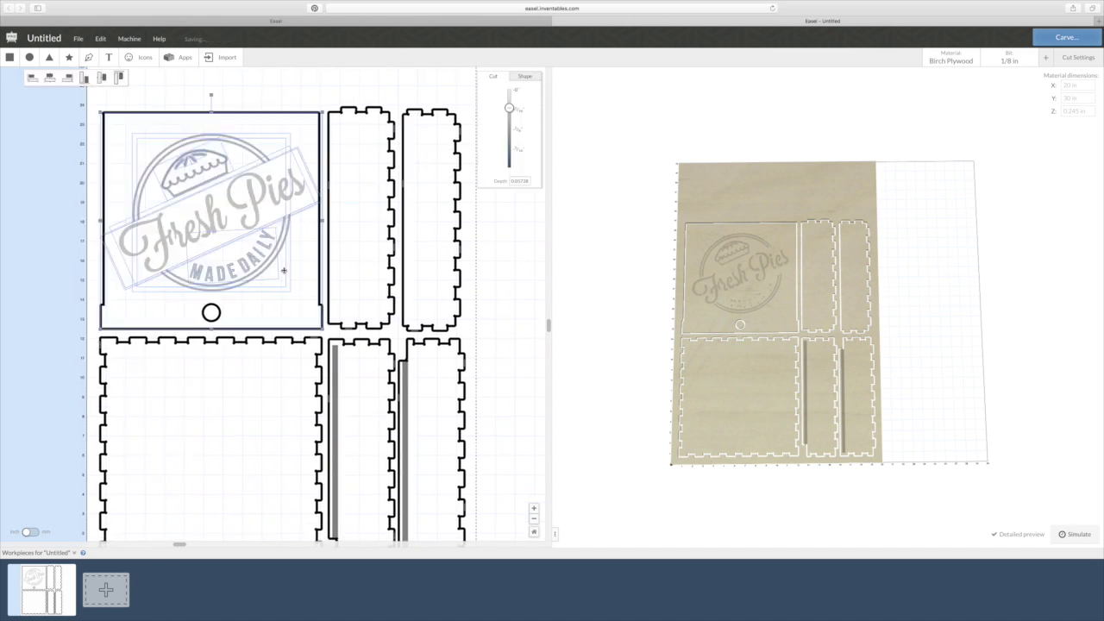
click(105, 285)
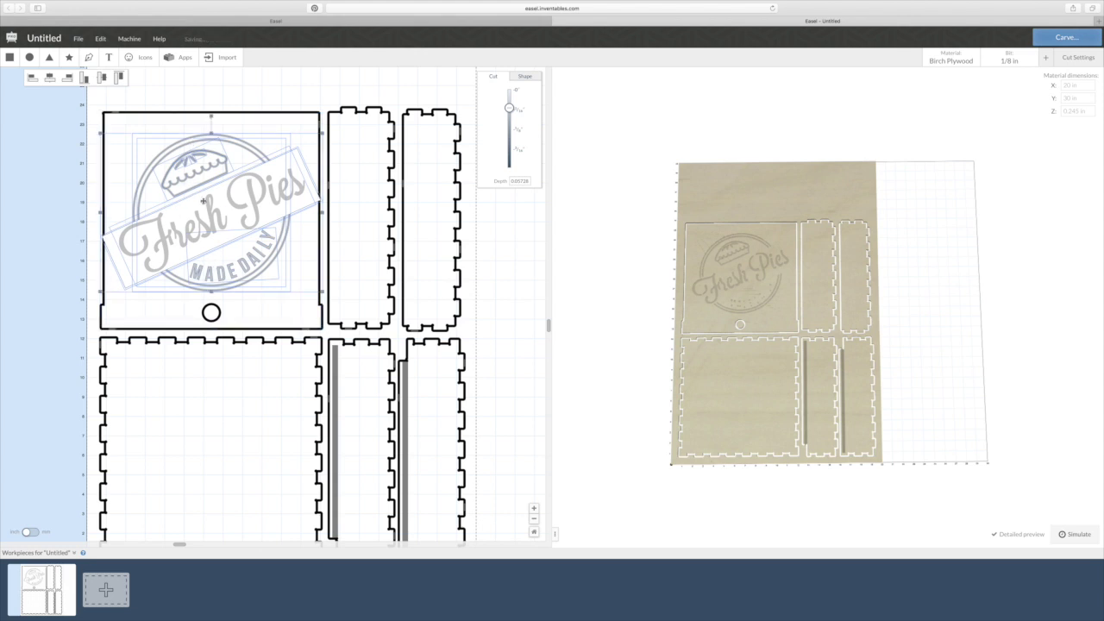
click(118, 590)
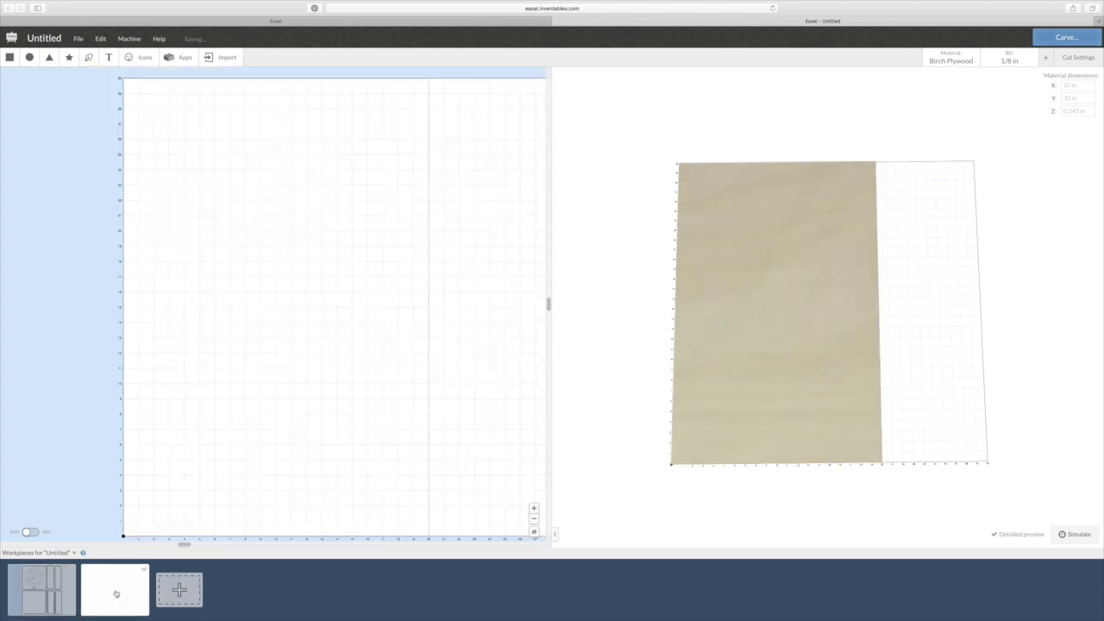
Move the Fresh Pies logo out of workpiece 2 and back onto the box layout
key(super+v)
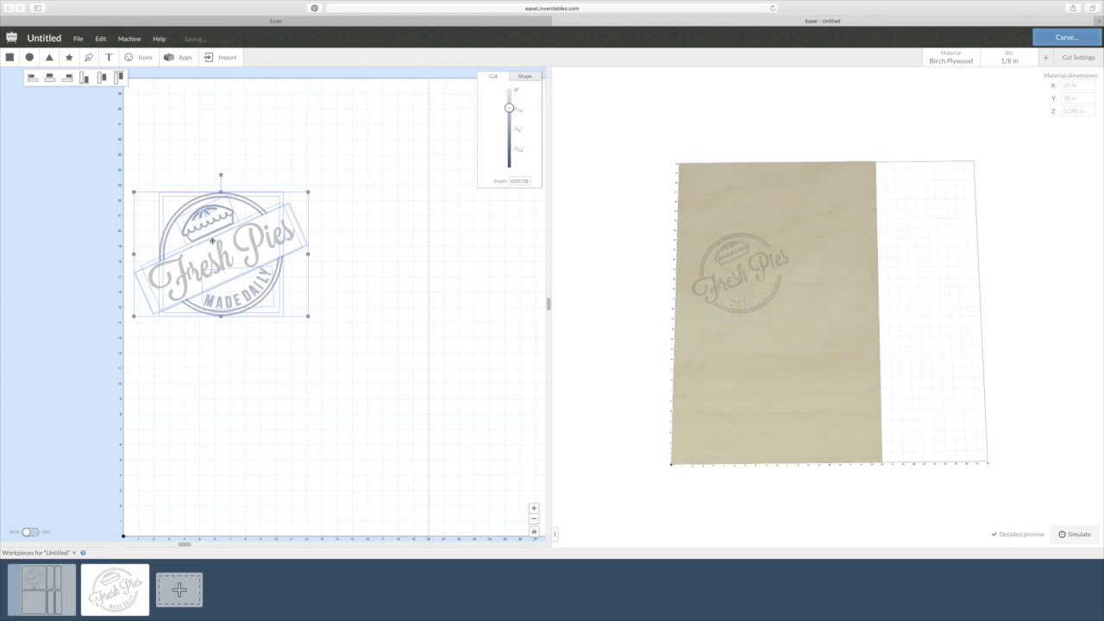
click(45, 593)
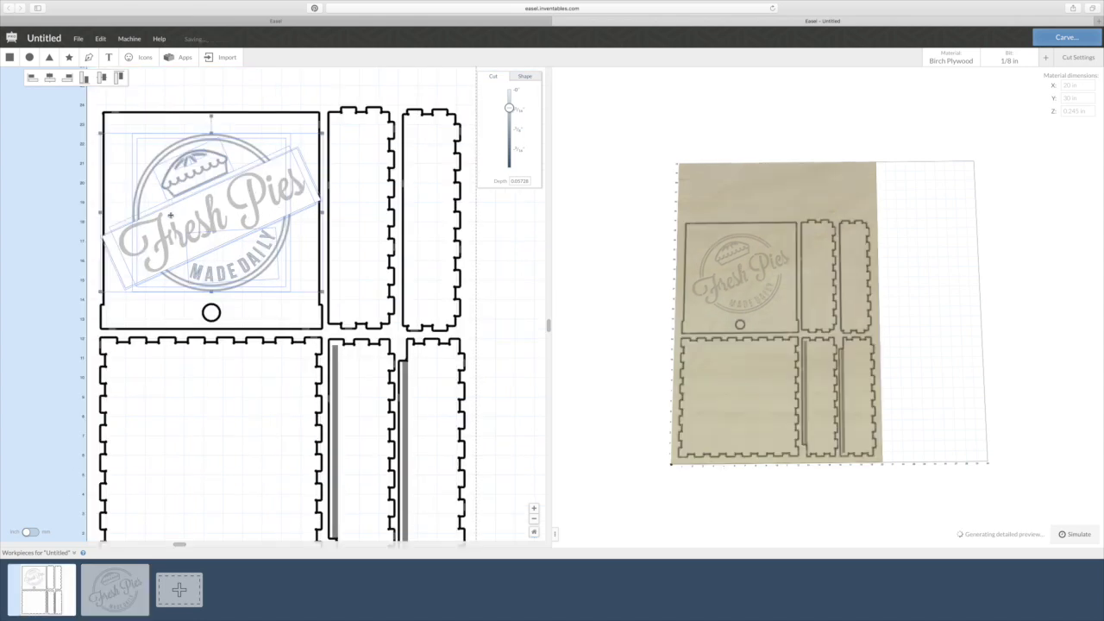
key(Delete)
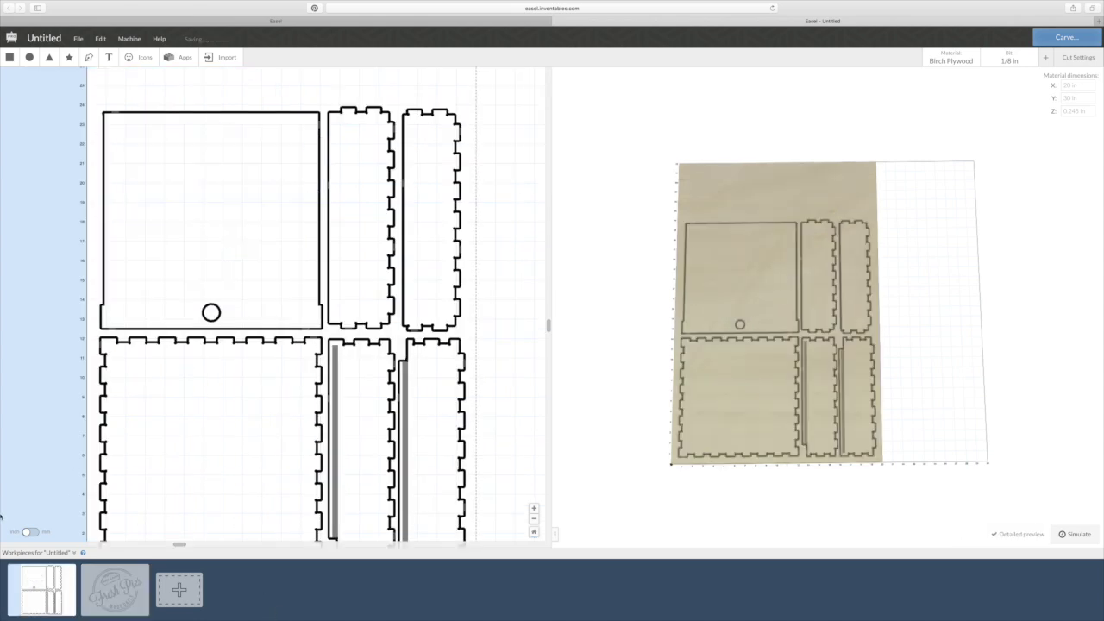
click(115, 590)
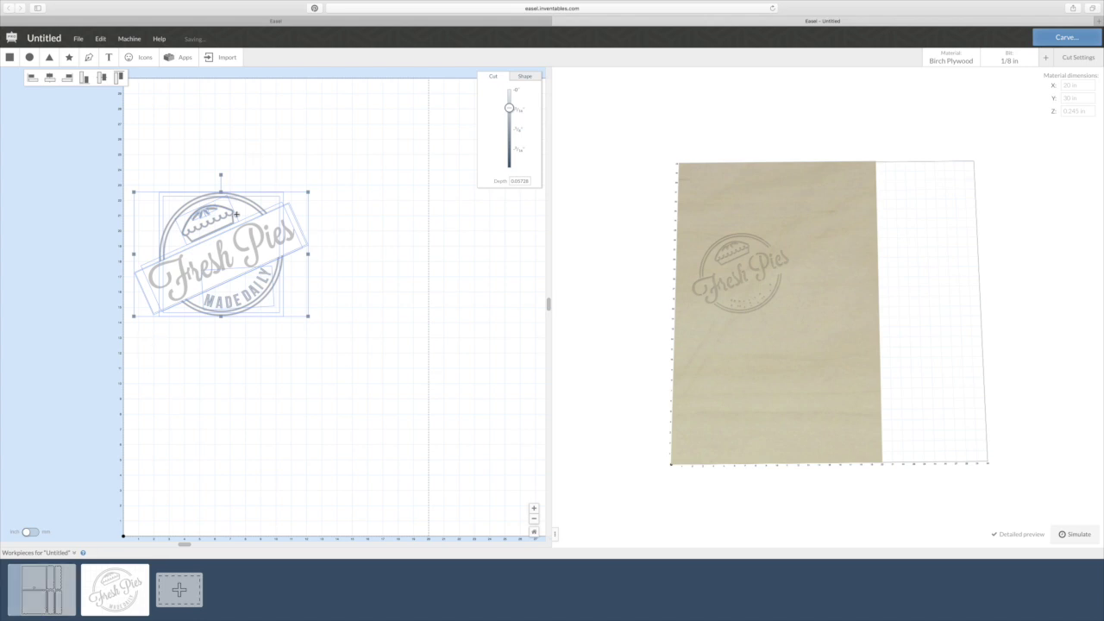
key(Delete)
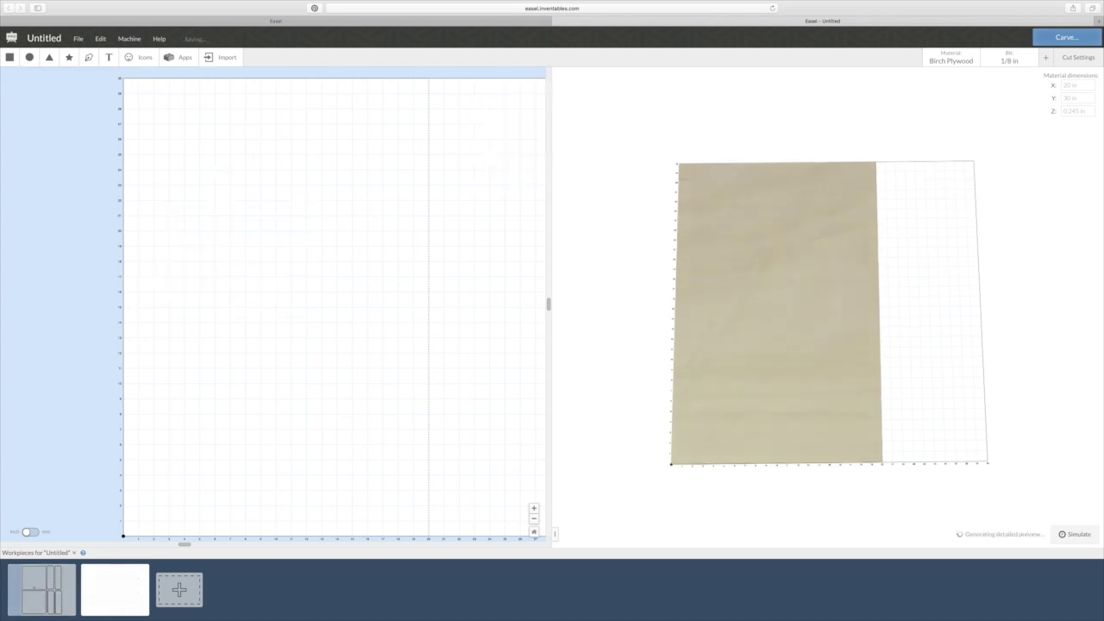
click(62, 573)
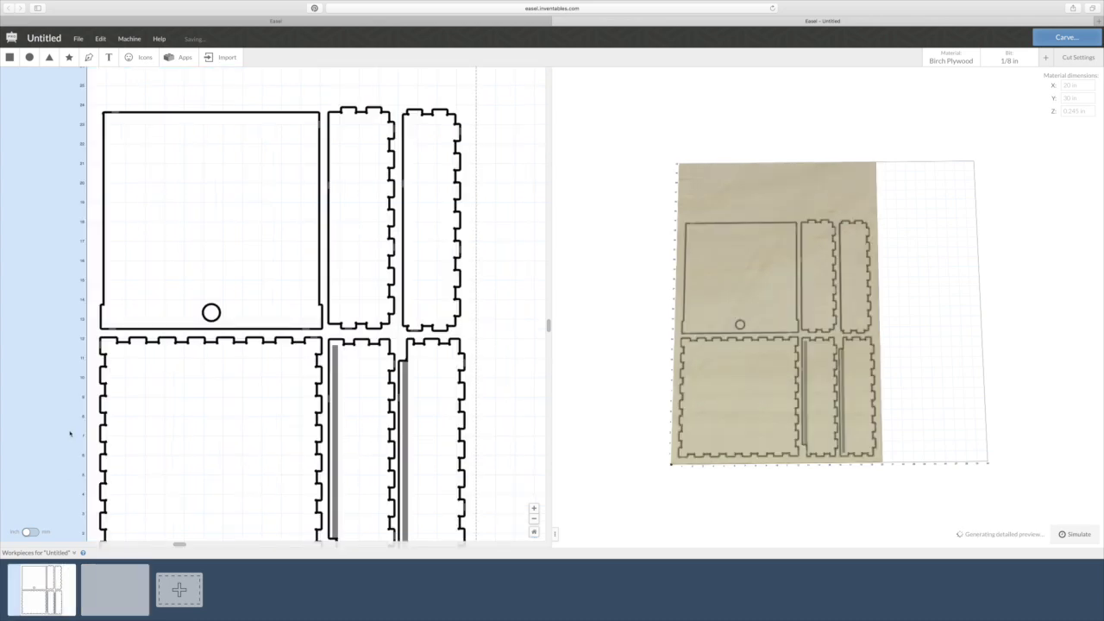
key(ctrl+z)
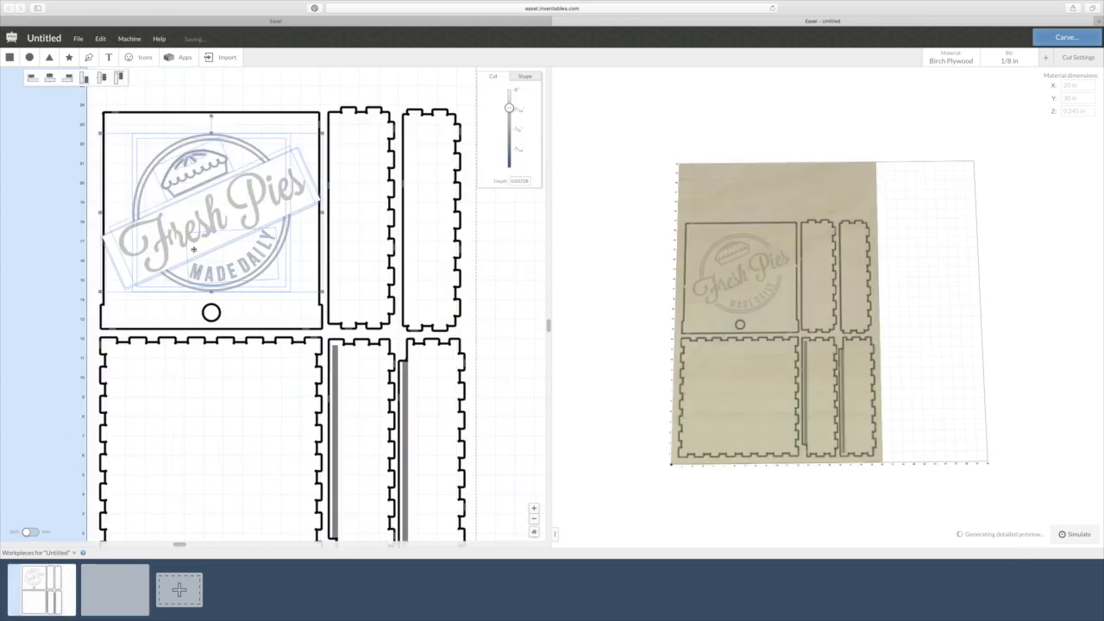
Bring the lid outline in front of the logo, then return to the empty second workpiece
click(104, 302)
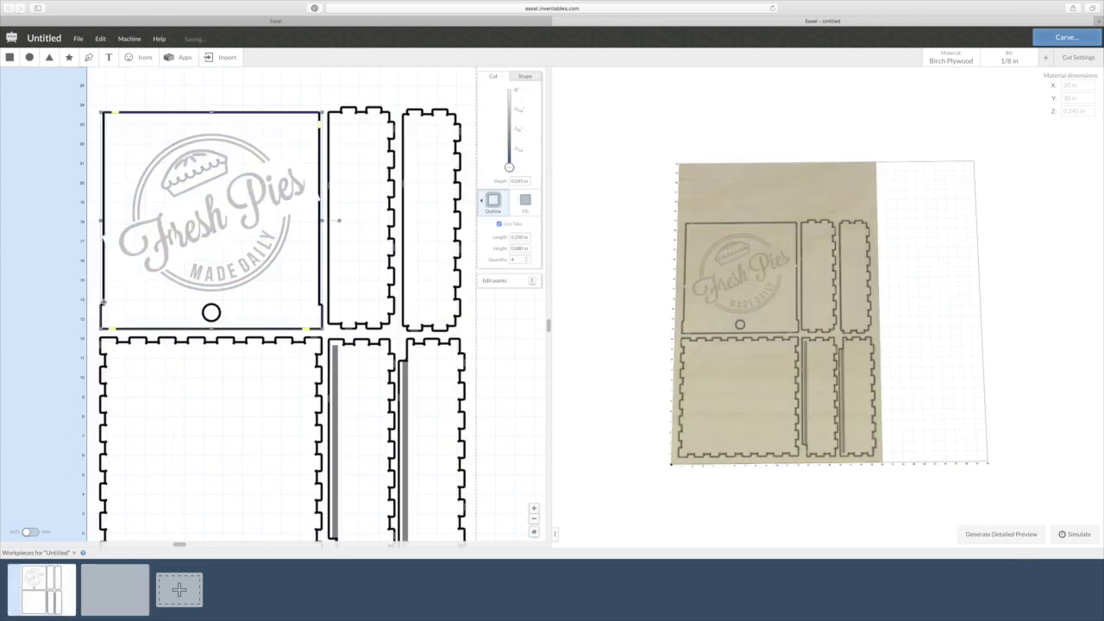
right_click(103, 303)
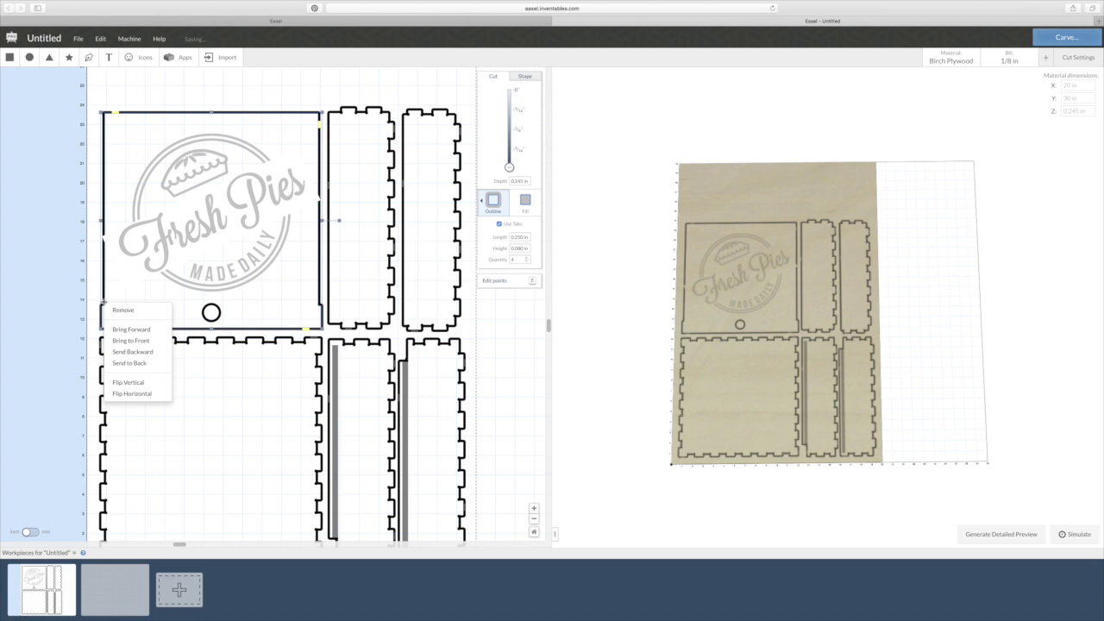
click(130, 341)
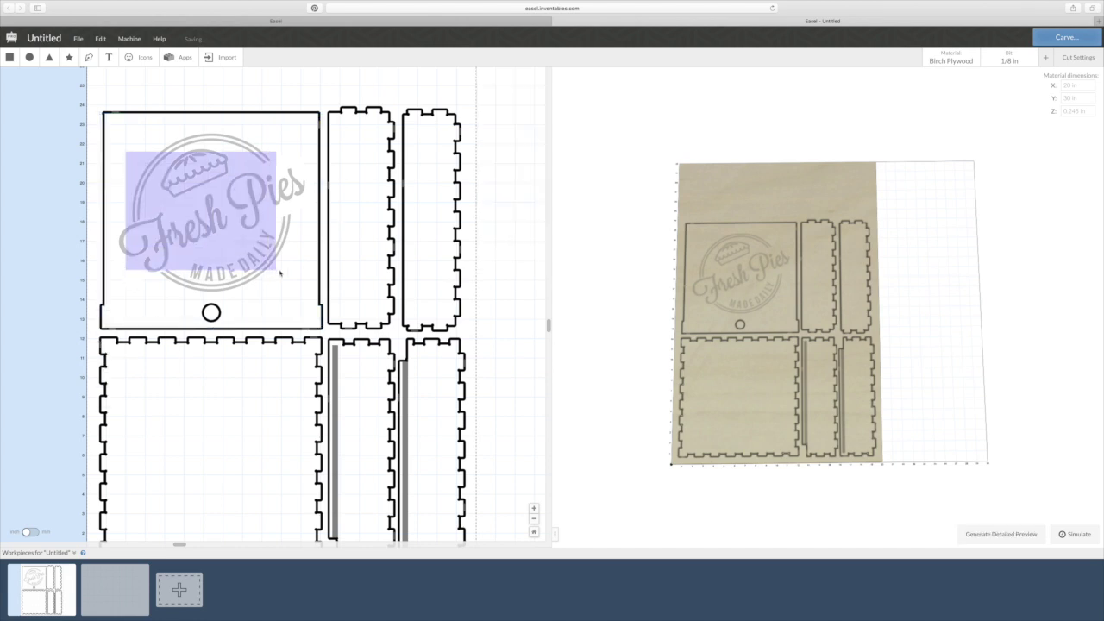
click(302, 287)
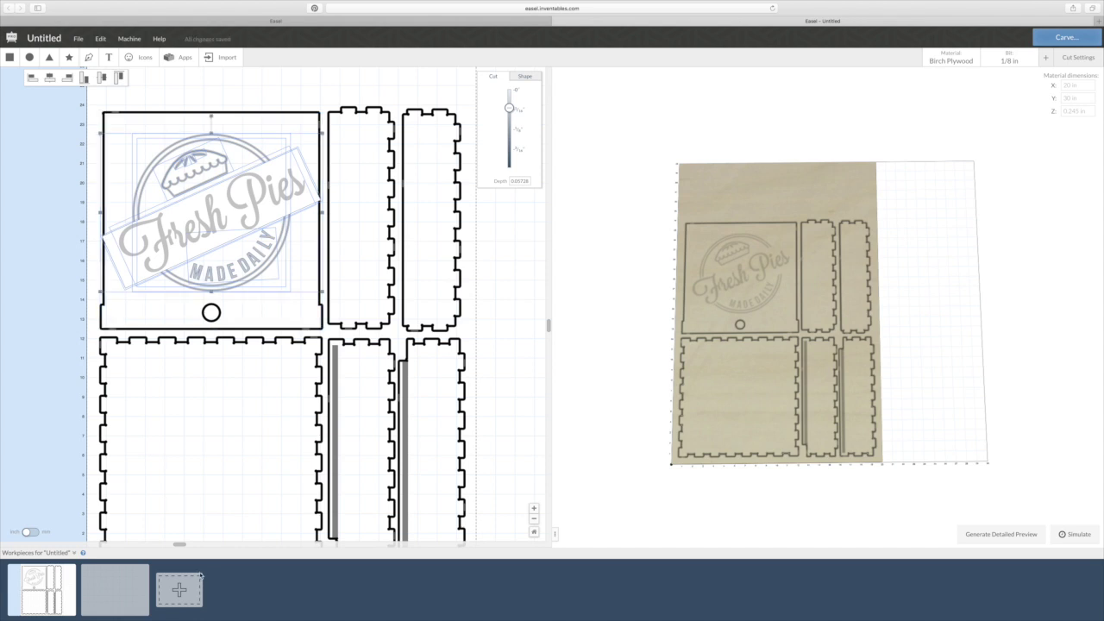
click(127, 587)
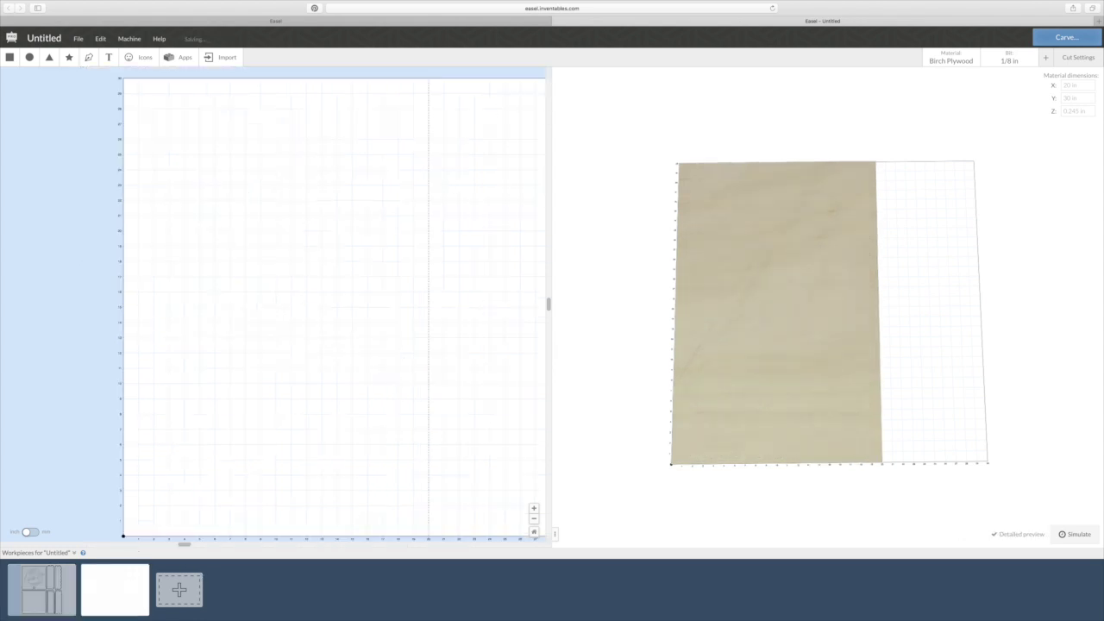
Paste the Fresh Pies logo into workpiece 2, assign the 1/16 in upcut bit, and preview it
key(super+v)
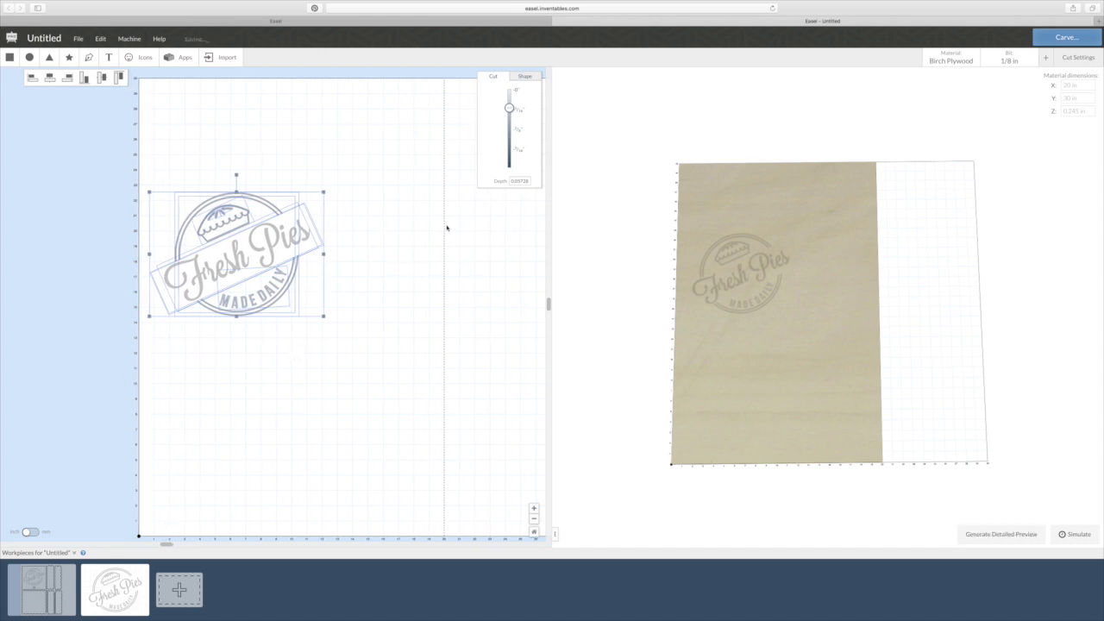
scroll(246, 221, left, 1)
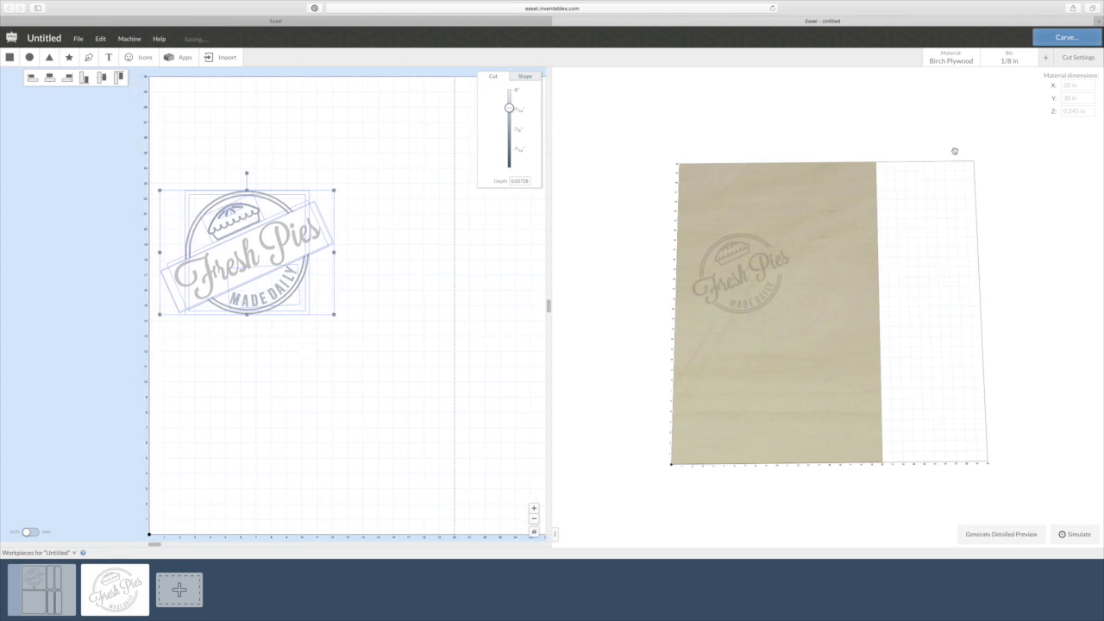
click(1009, 58)
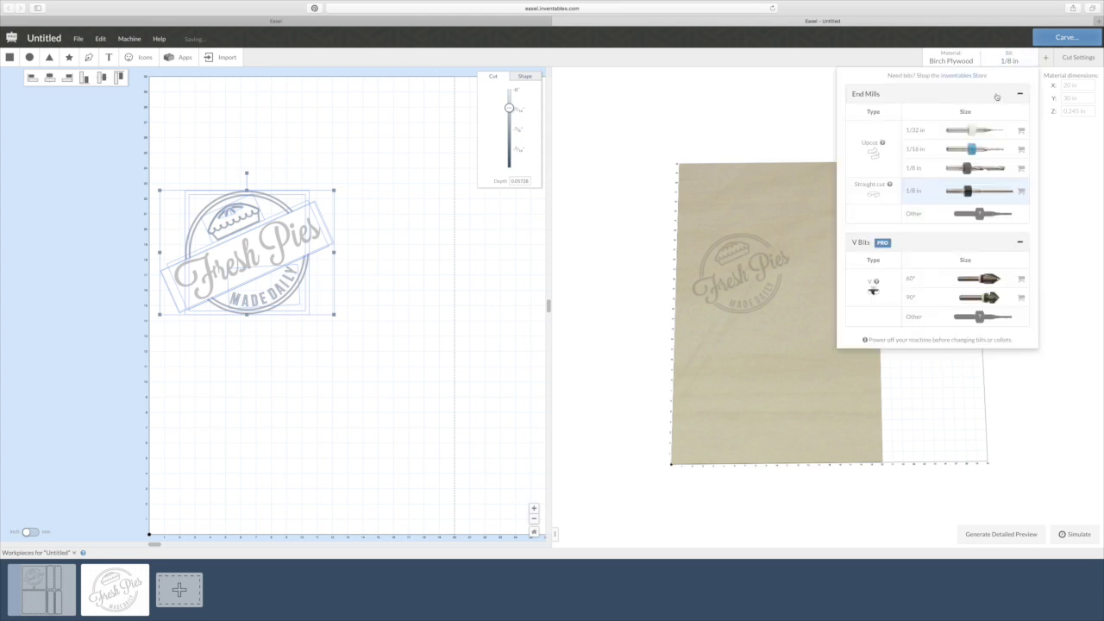
click(973, 149)
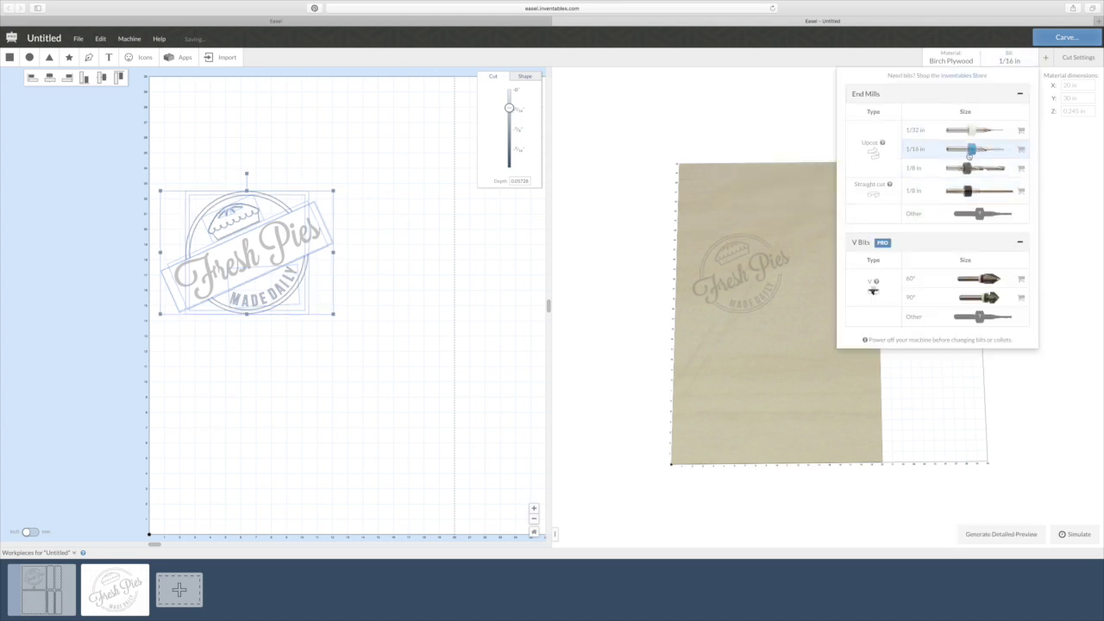
click(996, 534)
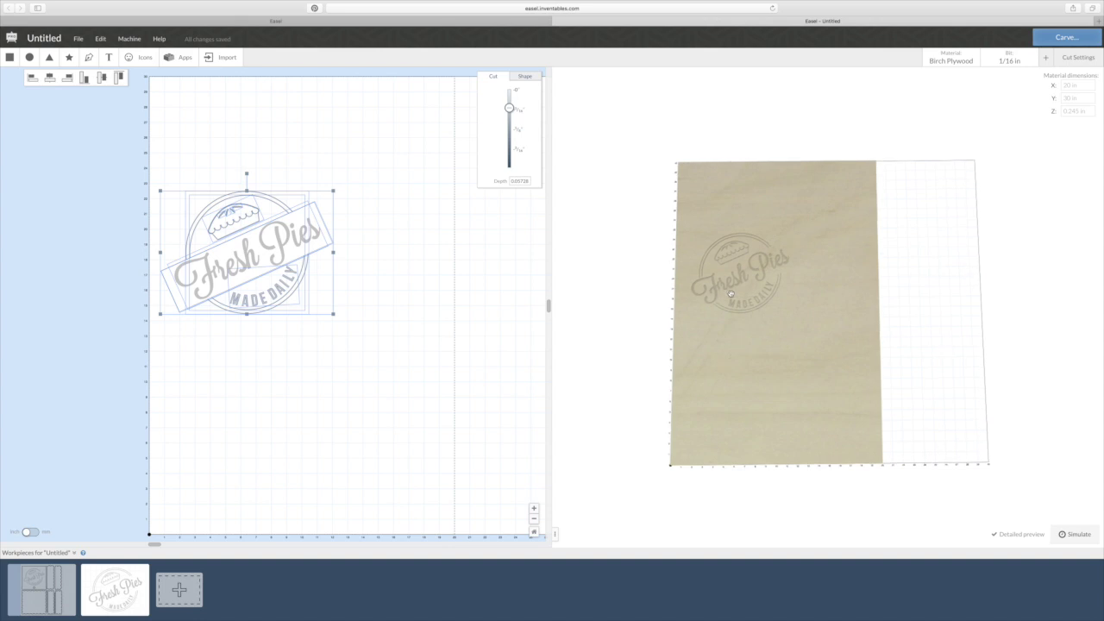
Switch to the 90° V-bit, render its detailed preview, and simulate the roughly 10-minute carve
click(1009, 57)
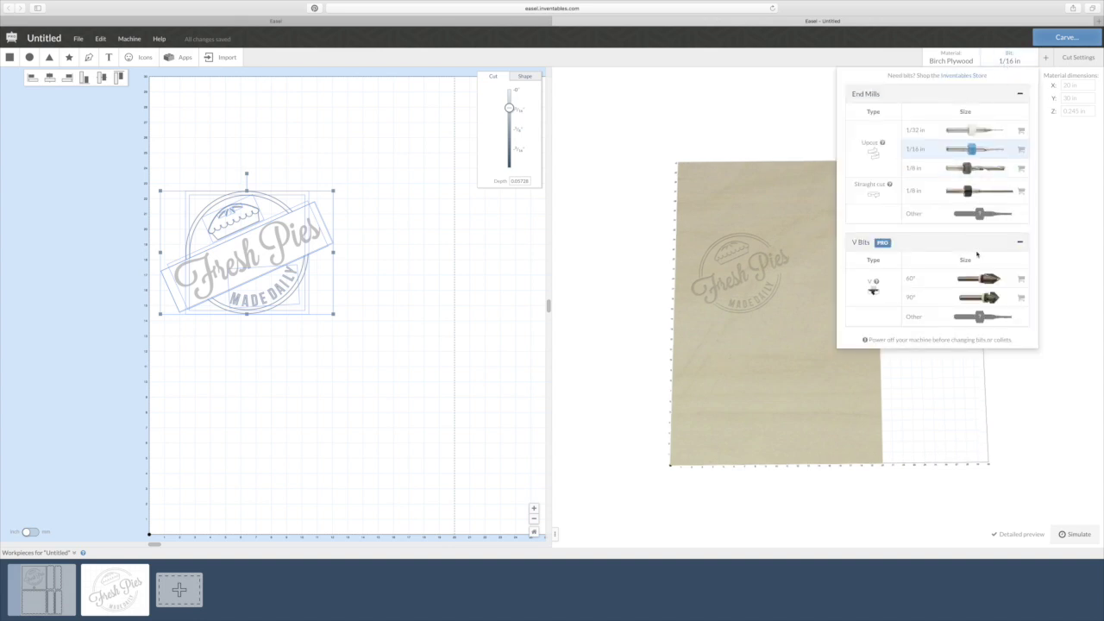
click(978, 297)
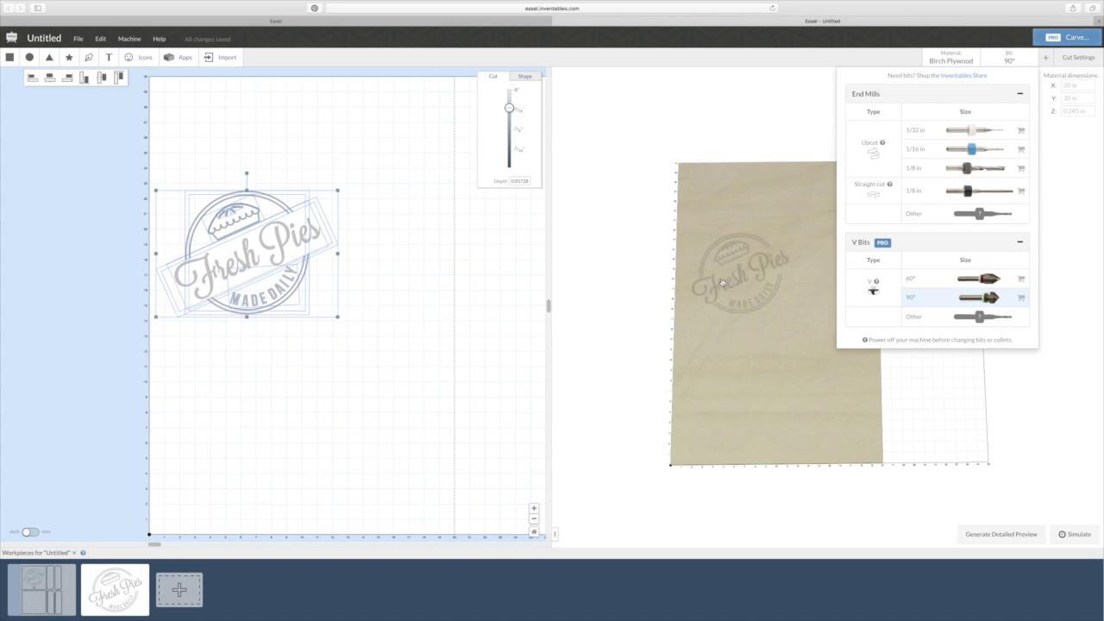
click(985, 535)
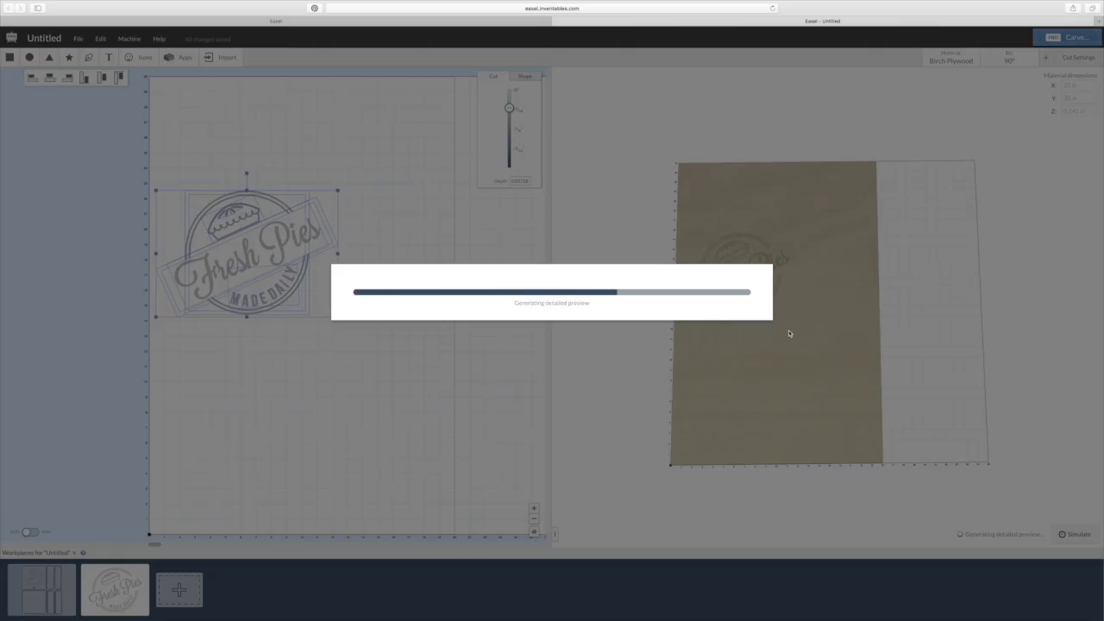
scroll(739, 293, up, 5)
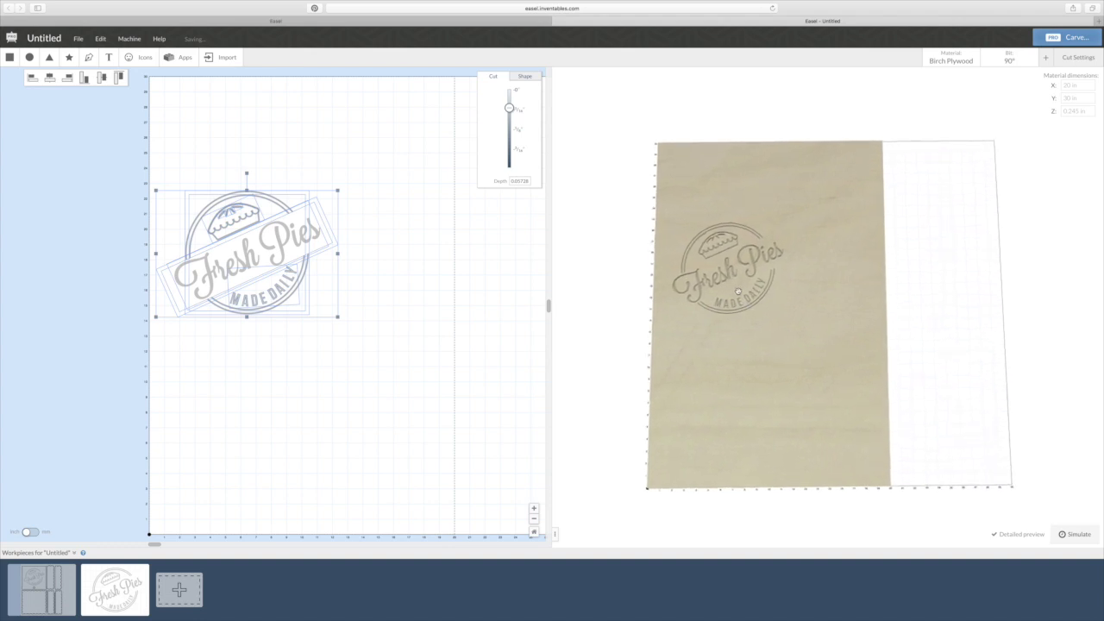
scroll(738, 293, up, 5)
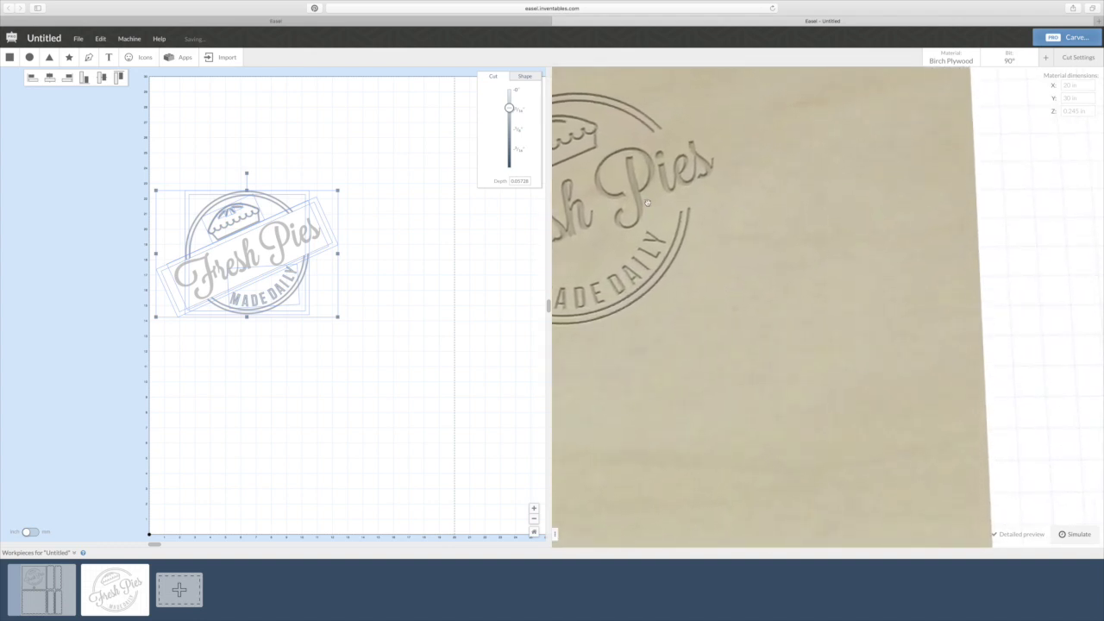
drag(647, 202, 692, 218)
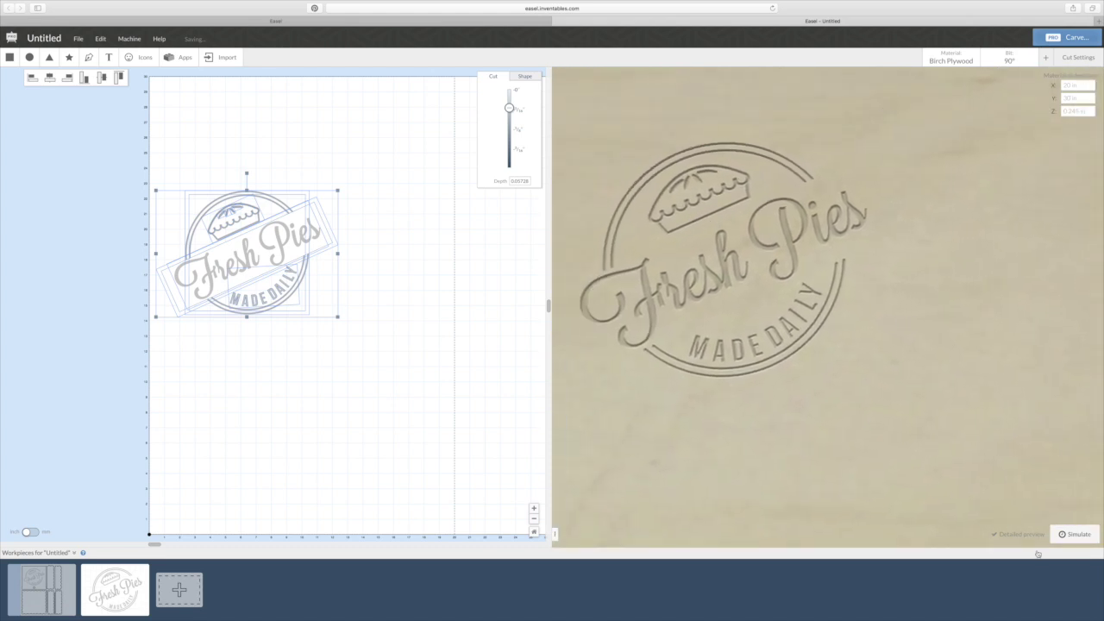
click(1074, 534)
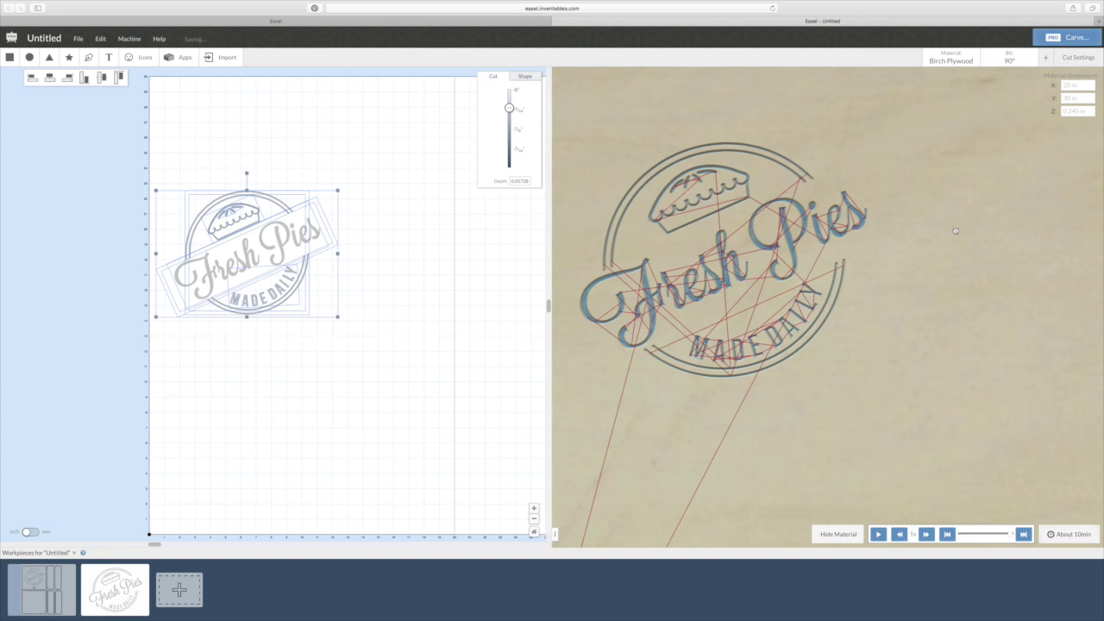
click(1009, 58)
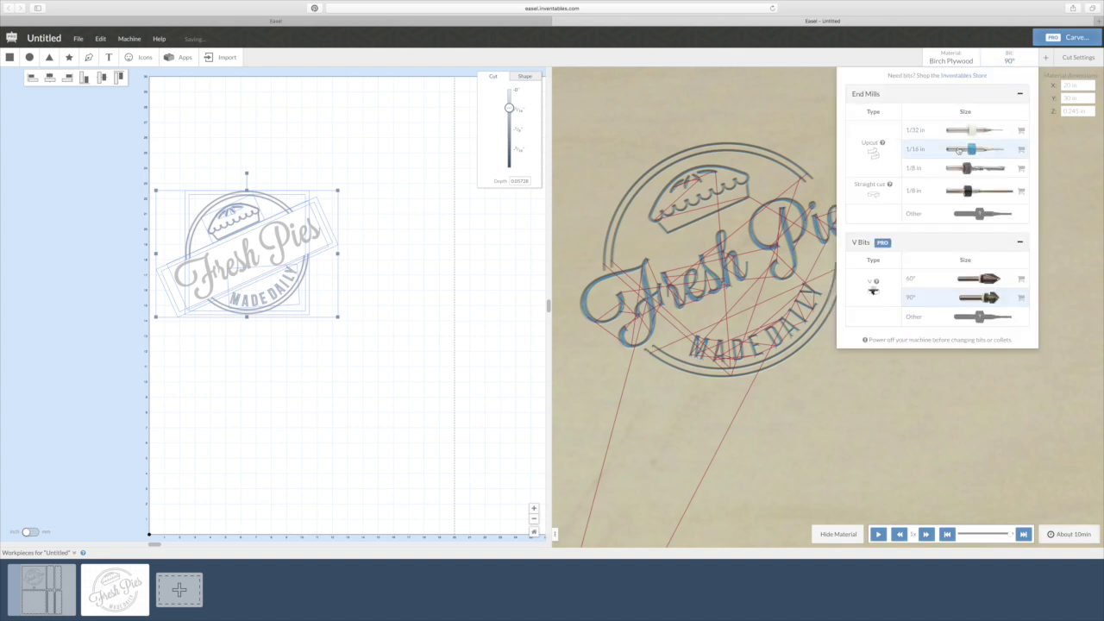
Simulate the logo with the 1/16 in end mill (about 21 min), then restore the 90° V-bit
click(958, 149)
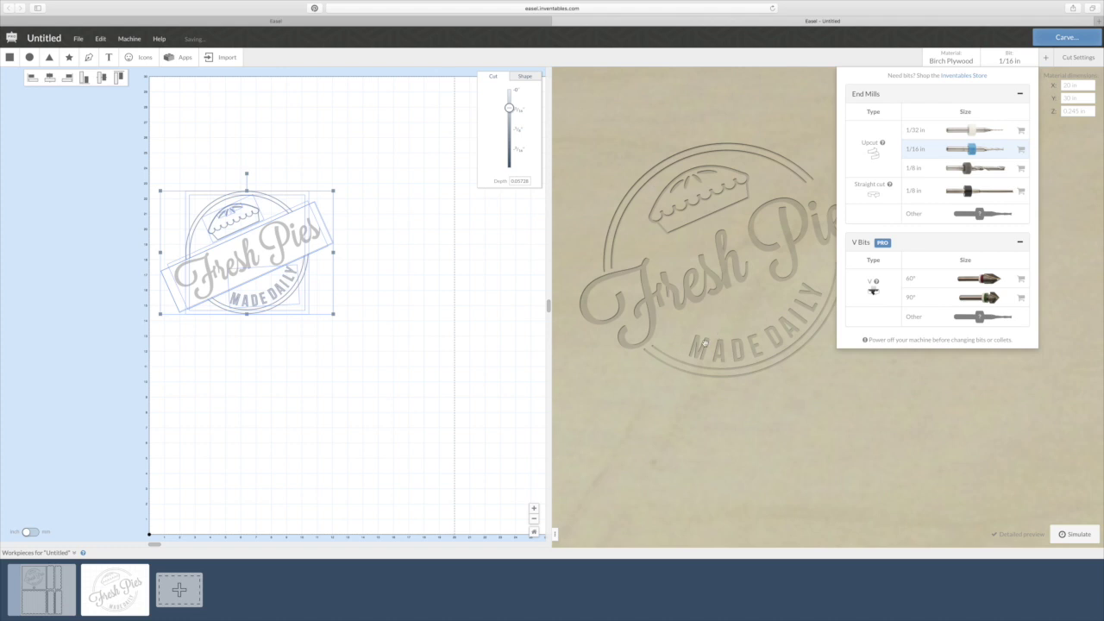
click(1078, 535)
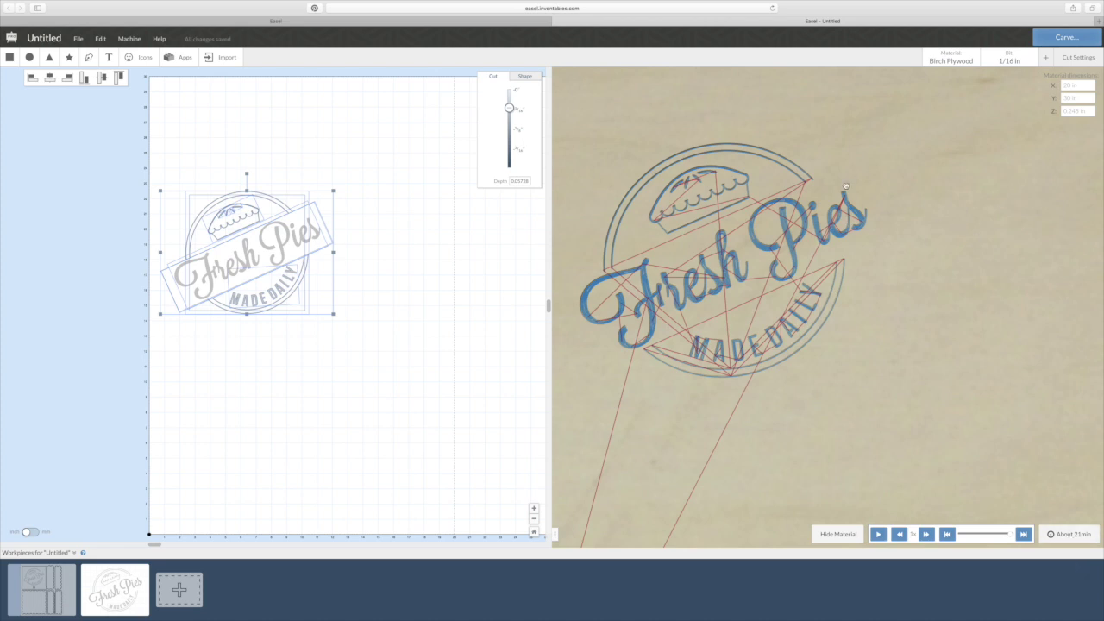
click(1008, 59)
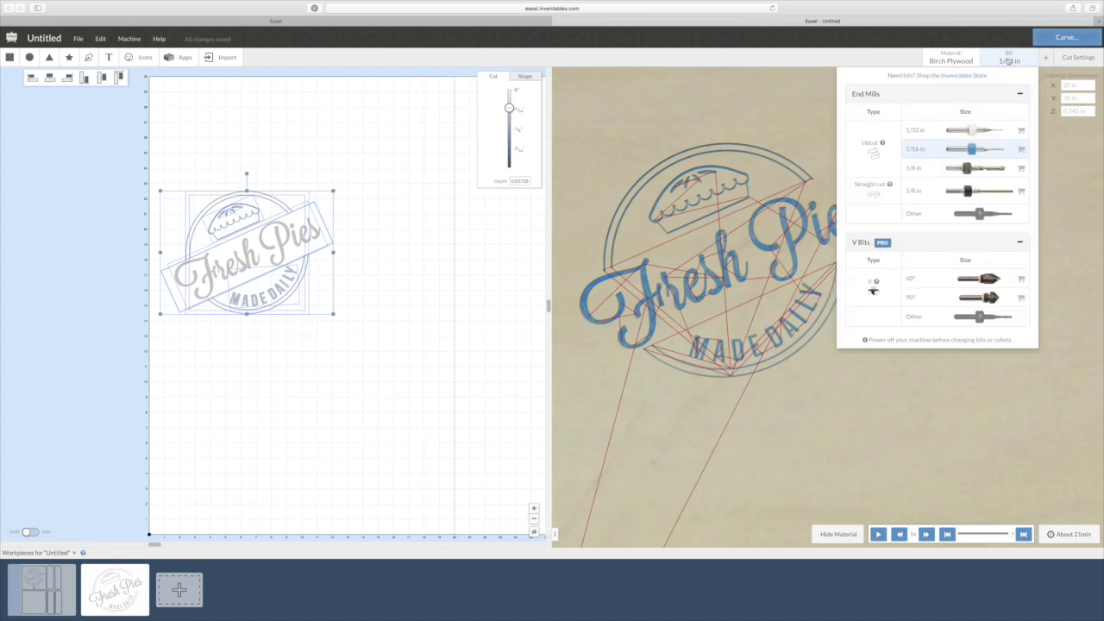
click(980, 297)
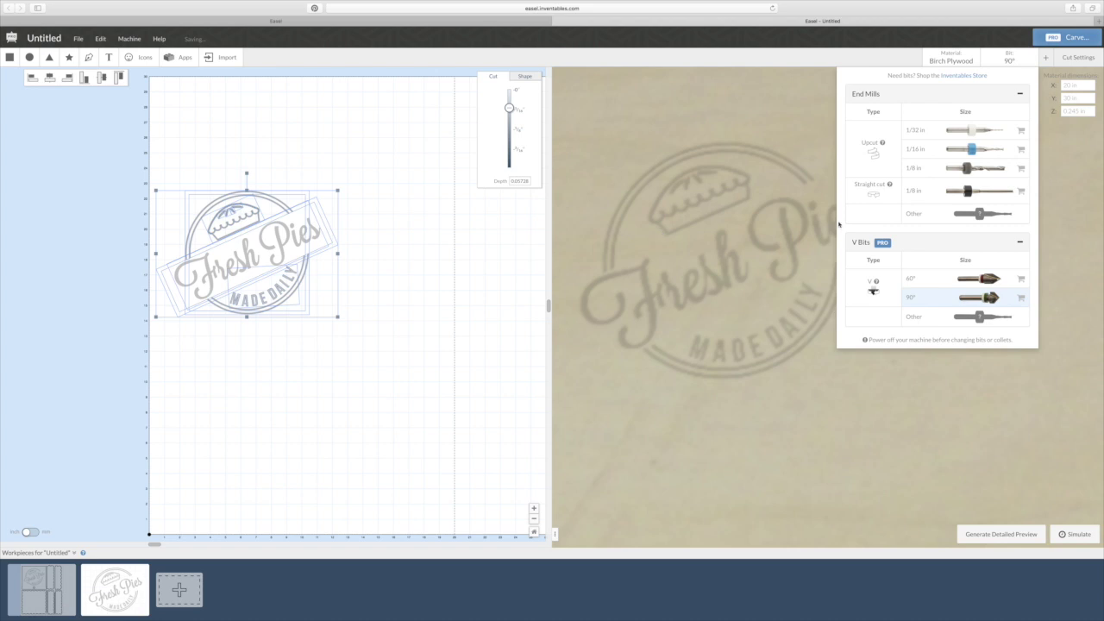
click(1000, 534)
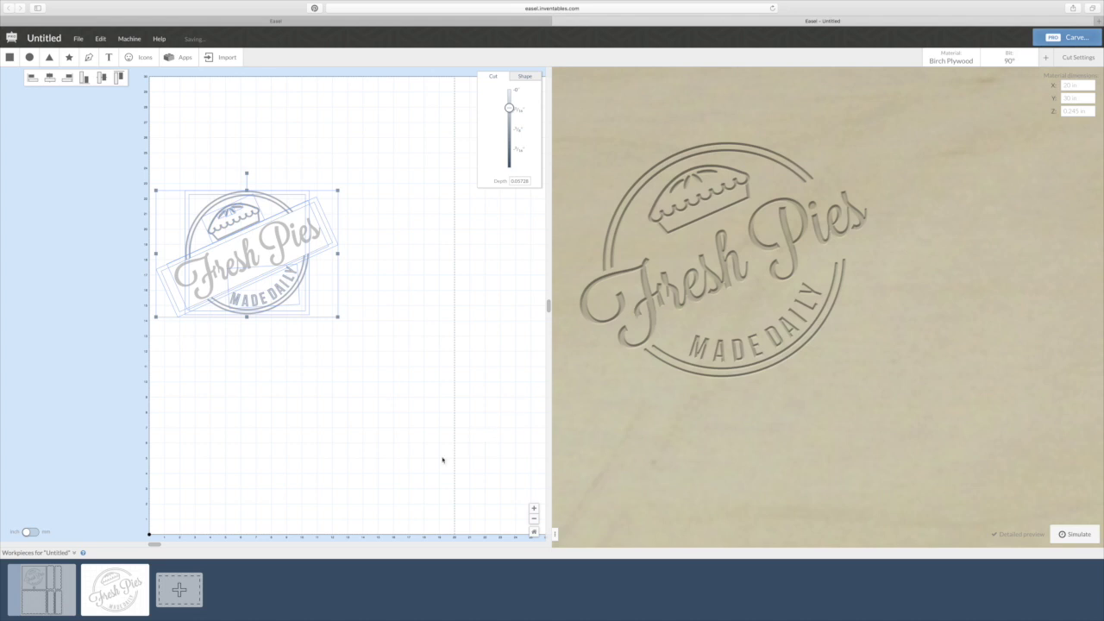
Go back to the box-layout workpiece and delete the Fresh Pies logo from its lid
click(36, 590)
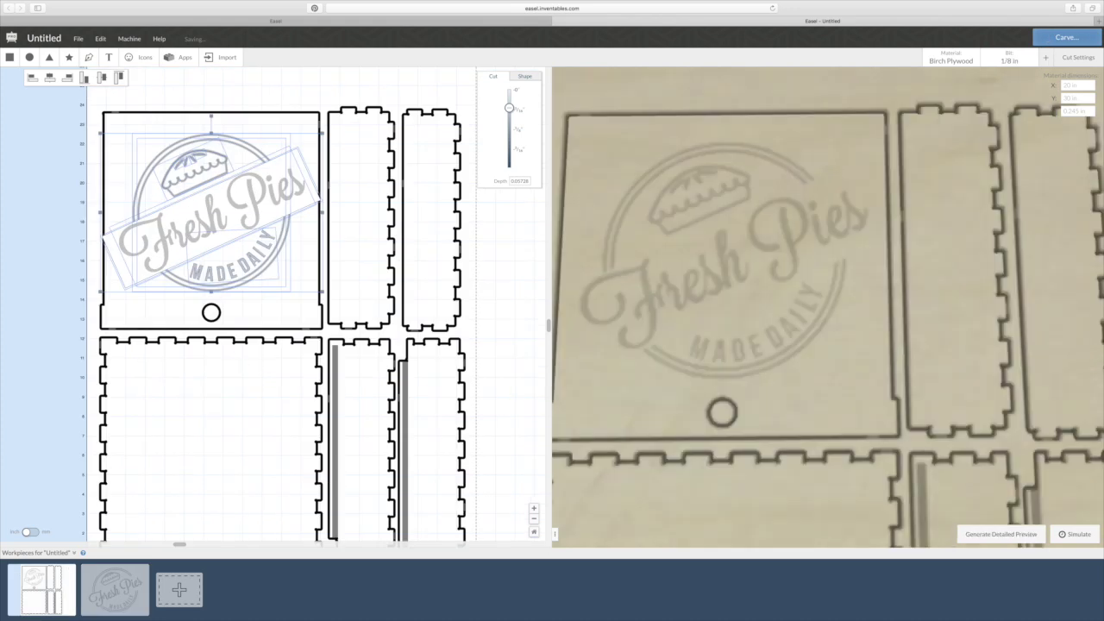
key(Delete)
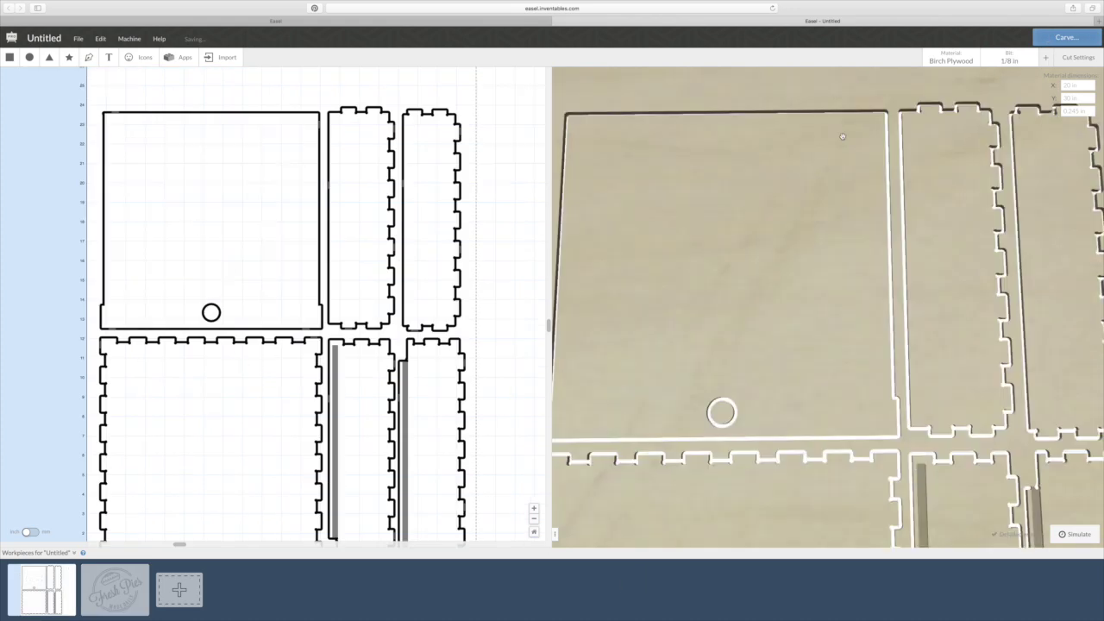